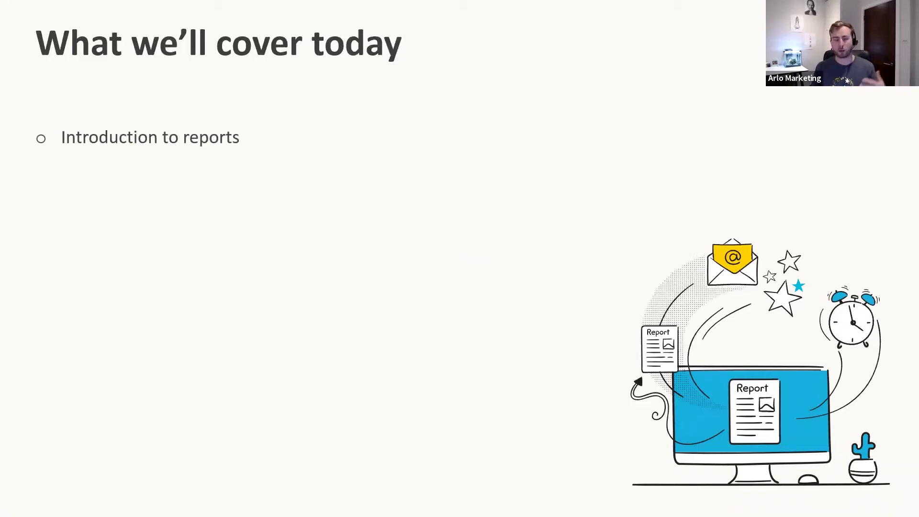
pyautogui.press('Right')
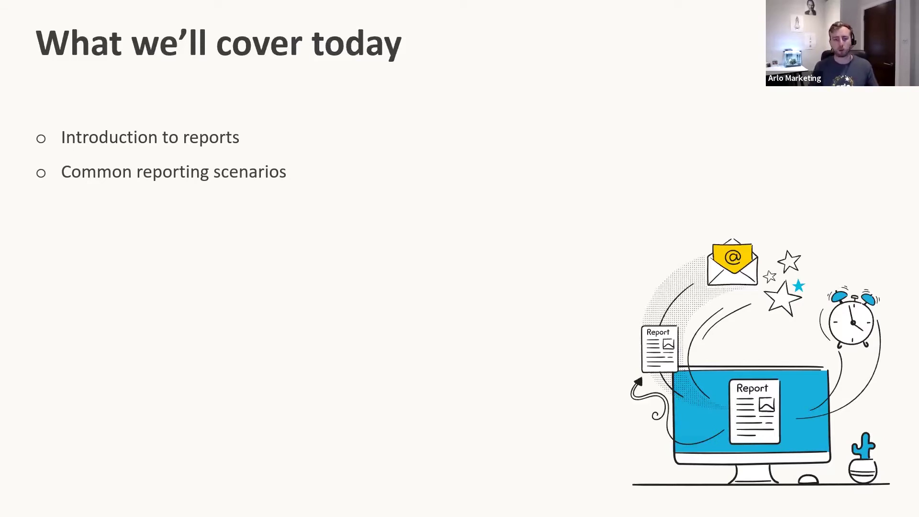
pyautogui.press('Right')
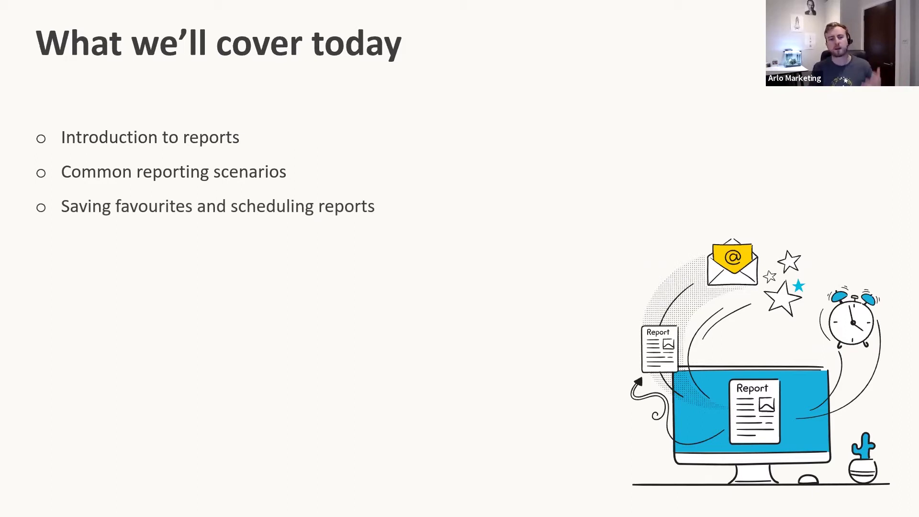
pyautogui.press('Right')
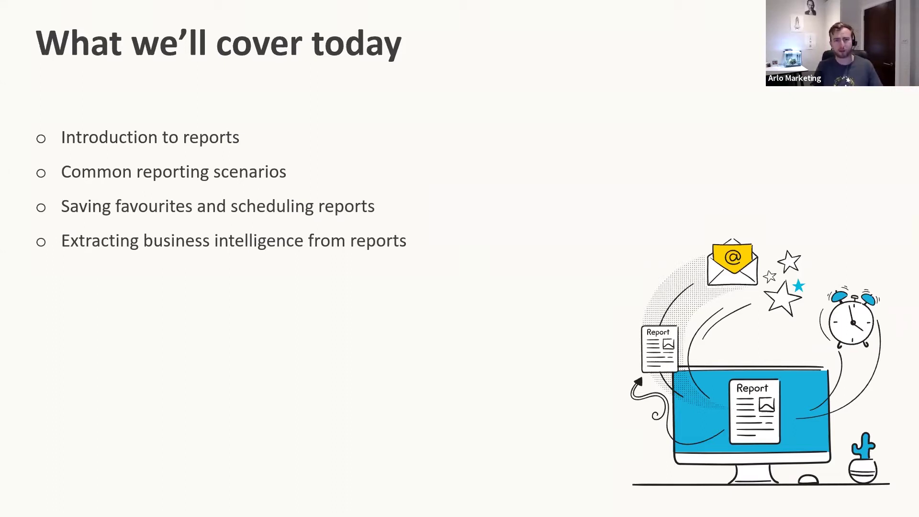
pyautogui.press('Right')
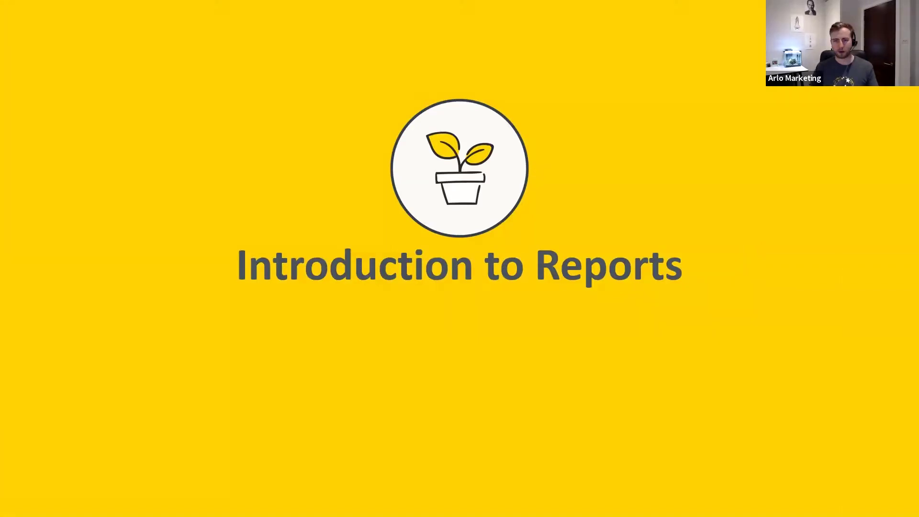
# Step: Switch to Arlo in the browser and open the overview of available reports
pyautogui.hotkey('alt', 'Tab')
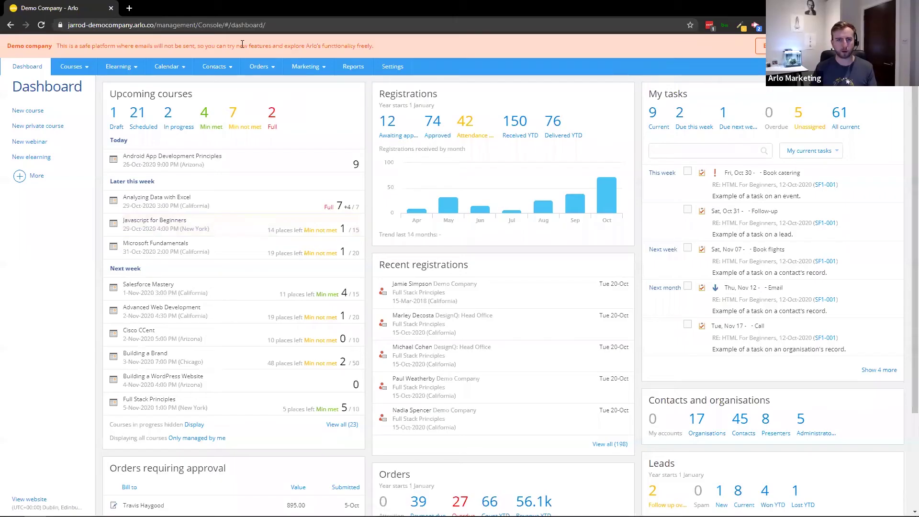
pyautogui.click(357, 75)
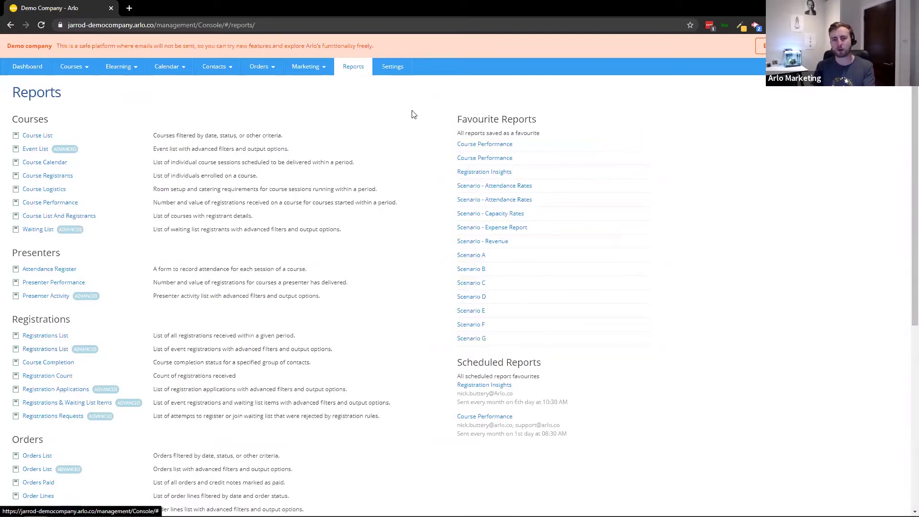
pyautogui.moveTo(560, 119); pyautogui.dragTo(592, 118)
pyautogui.click(593, 119)
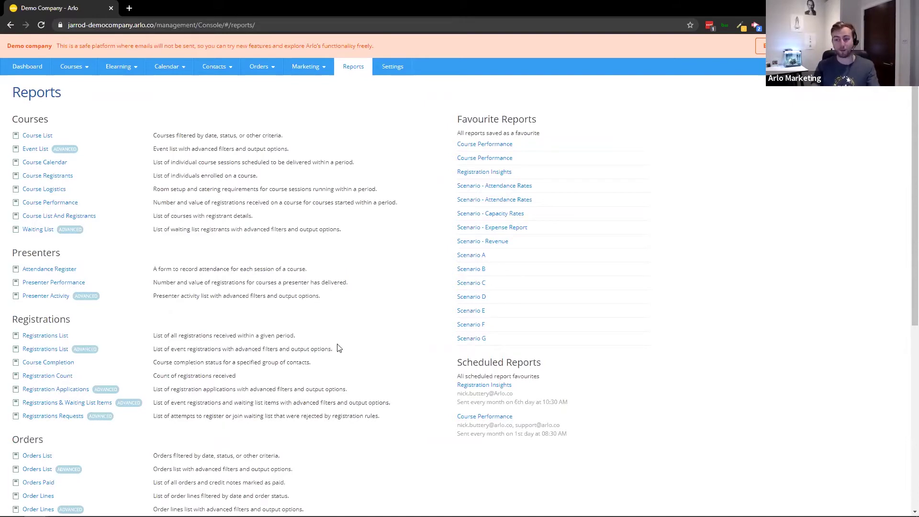
pyautogui.scroll(-4, 311, 352)
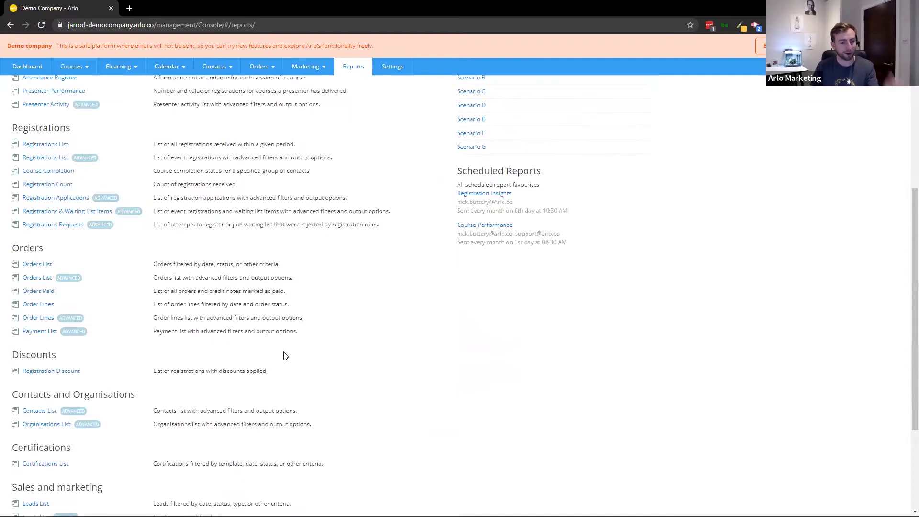
pyautogui.scroll(4, 263, 314)
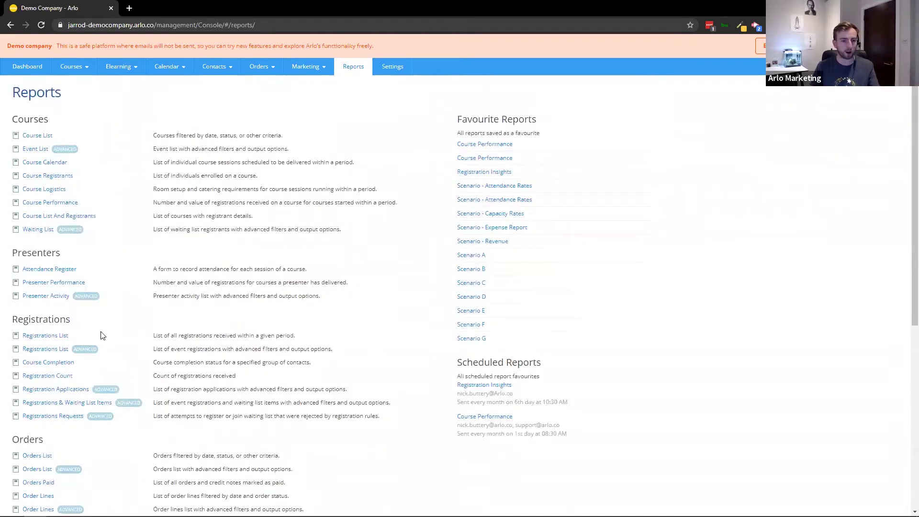
# Step: Open the standard and advanced Registrations List reports in separate tabs and run the standard one for courses starting next month
pyautogui.keyDown('ctrl'); pyautogui.click(58, 339); pyautogui.keyUp('ctrl')
pyautogui.keyDown('ctrl'); pyautogui.click(56, 351); pyautogui.keyUp('ctrl')
pyautogui.click(165, 8)
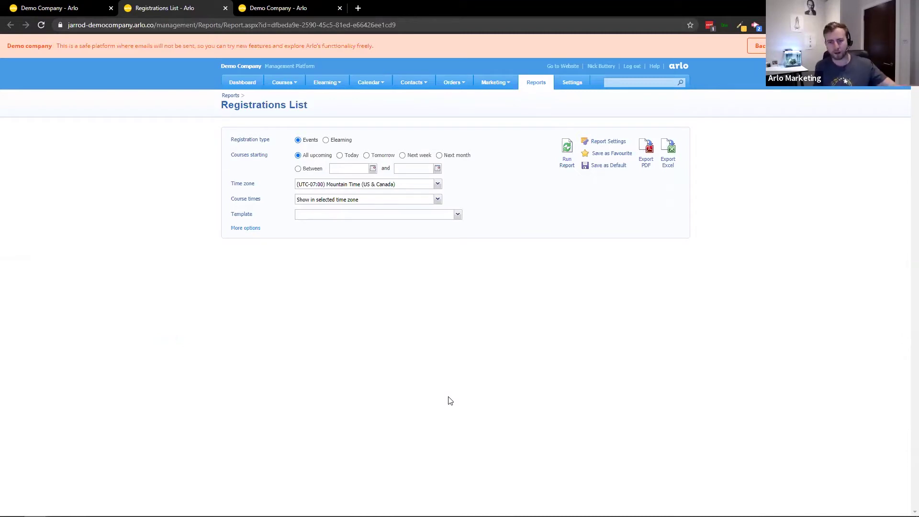
pyautogui.click(452, 155)
pyautogui.click(575, 159)
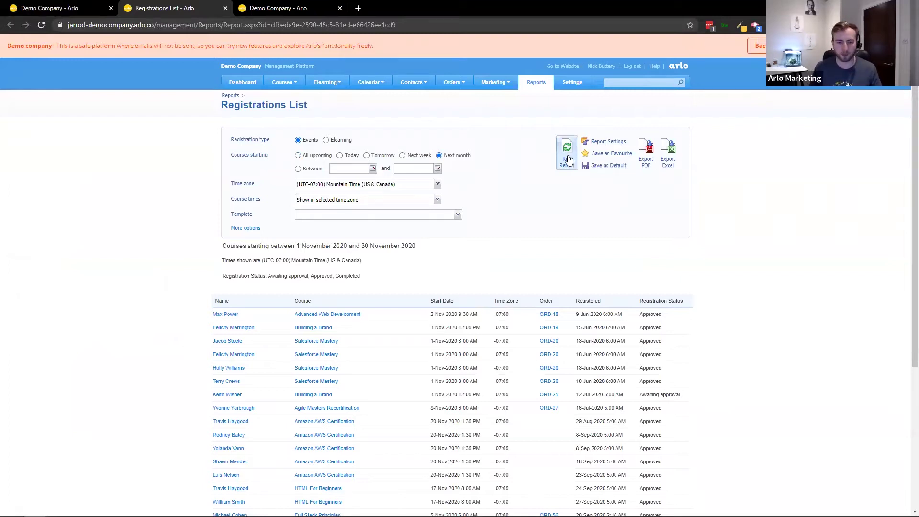
# Step: Expand the additional options of the Registrations List report and look through its filters and columns
pyautogui.click(247, 229)
pyautogui.scroll(-10, 186, 250)
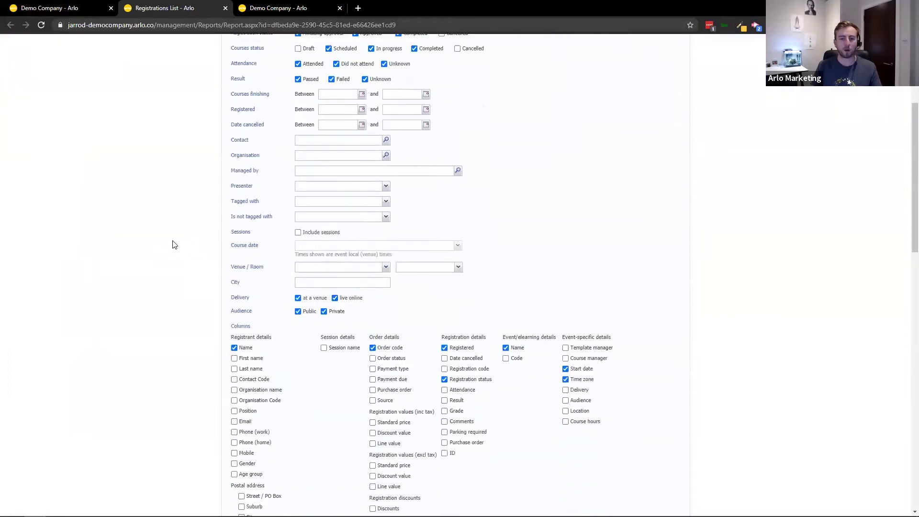
pyautogui.scroll(-2, 171, 242)
pyautogui.scroll(10, 172, 241)
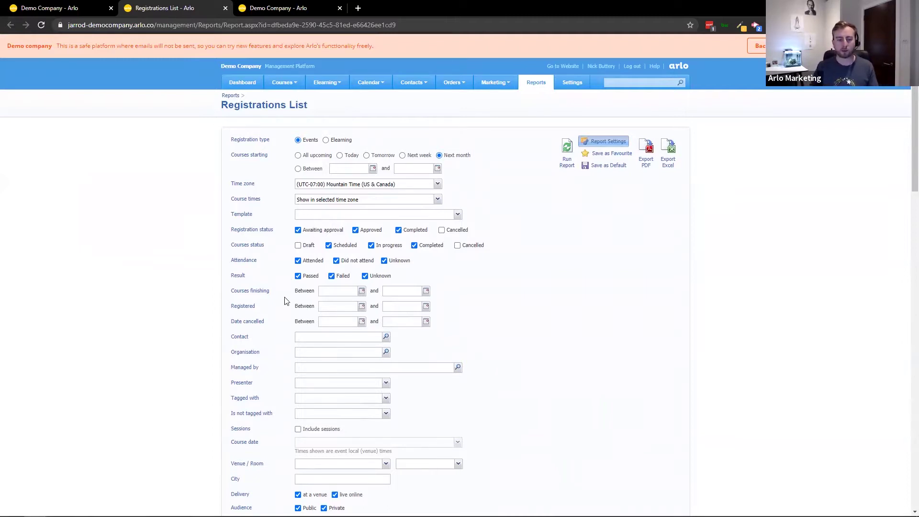
pyautogui.scroll(-1, 355, 349)
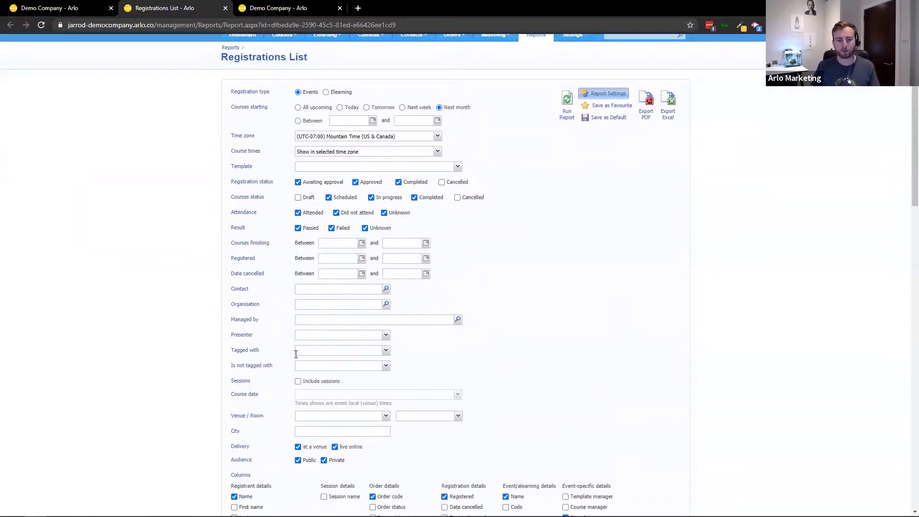
pyautogui.click(369, 290)
pyautogui.write('felic')
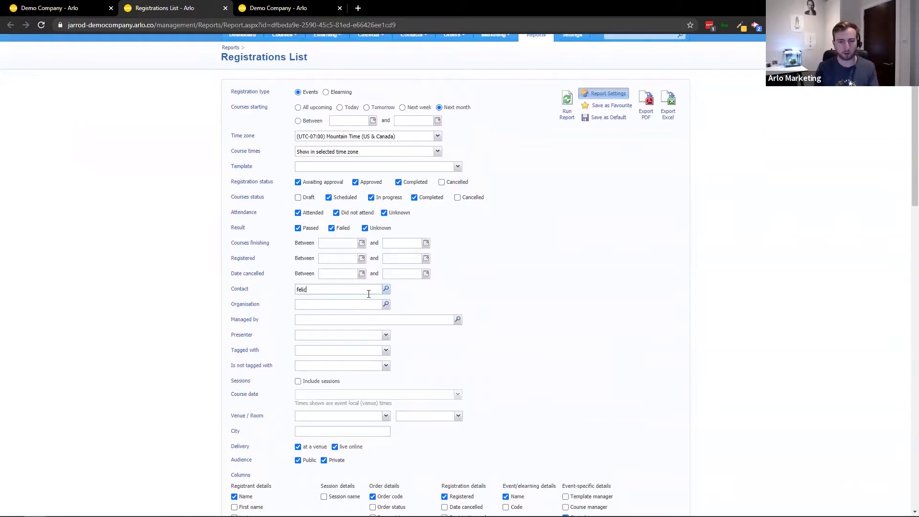
pyautogui.click(368, 295)
pyautogui.press('BackSpace')
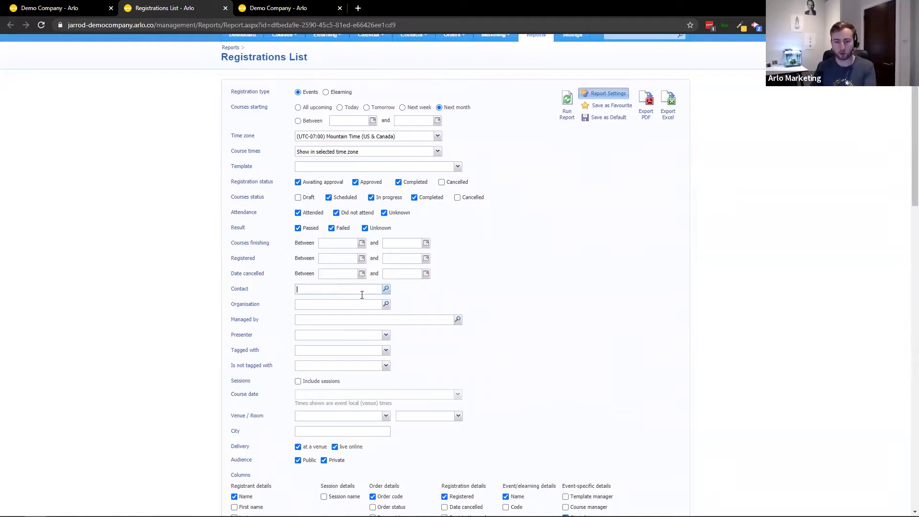
pyautogui.click(387, 336)
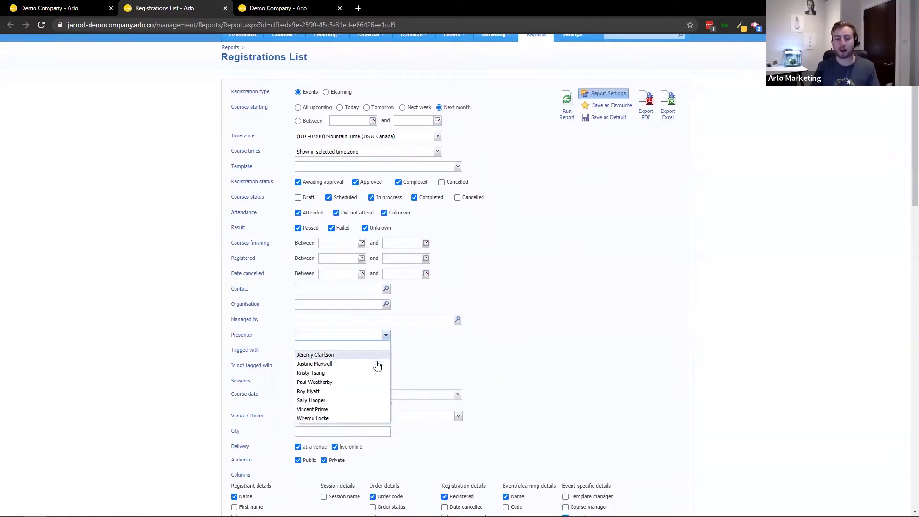
pyautogui.click(654, 417)
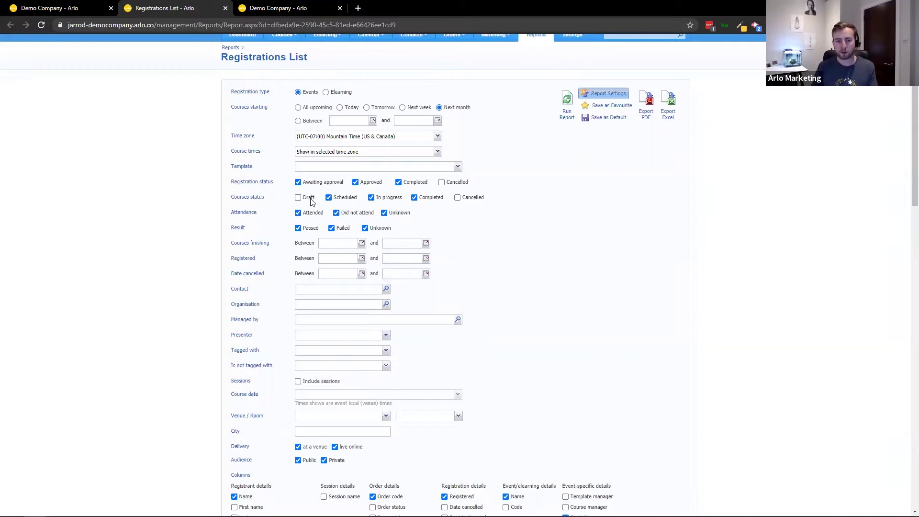
pyautogui.click(362, 244)
pyautogui.click(616, 256)
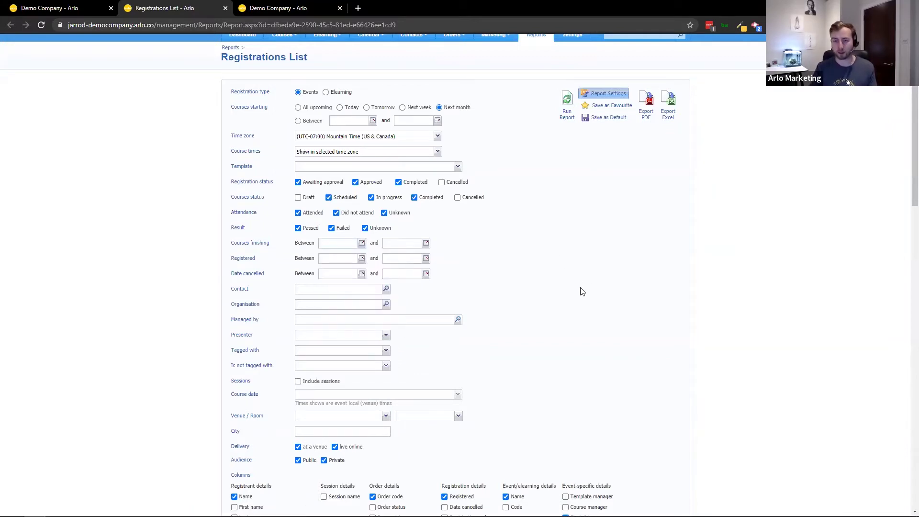
# Step: Add the registrant's Position and the Order status columns to the report and remove the Time zone column
pyautogui.scroll(-9, 511, 301)
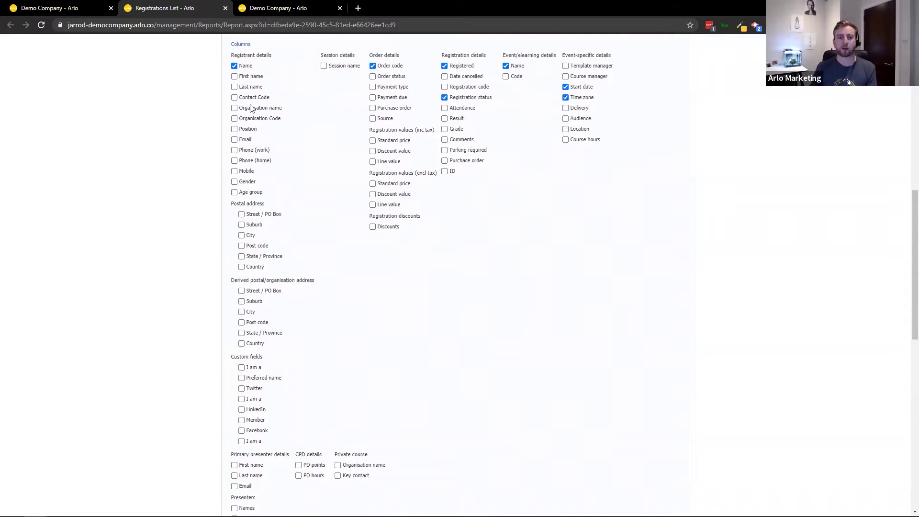
pyautogui.moveTo(238, 55); pyautogui.dragTo(255, 64)
pyautogui.click(272, 78)
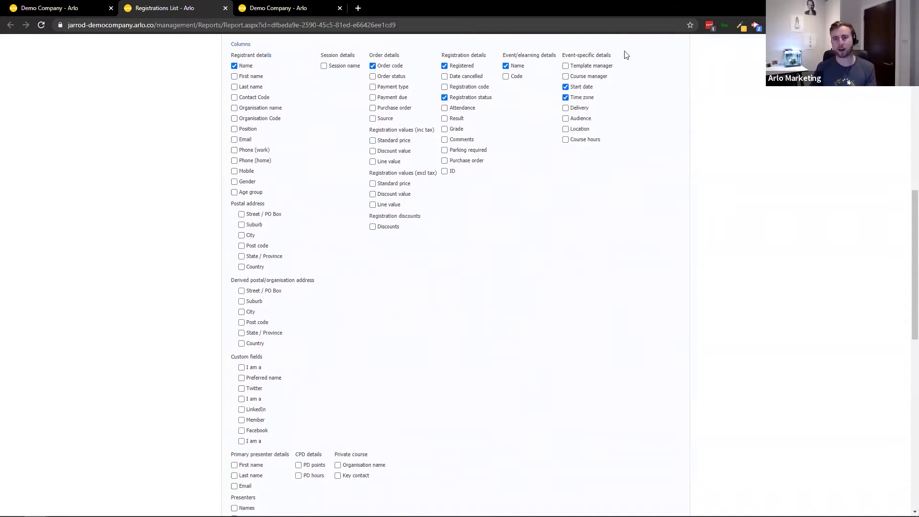
pyautogui.scroll(-1, 402, 261)
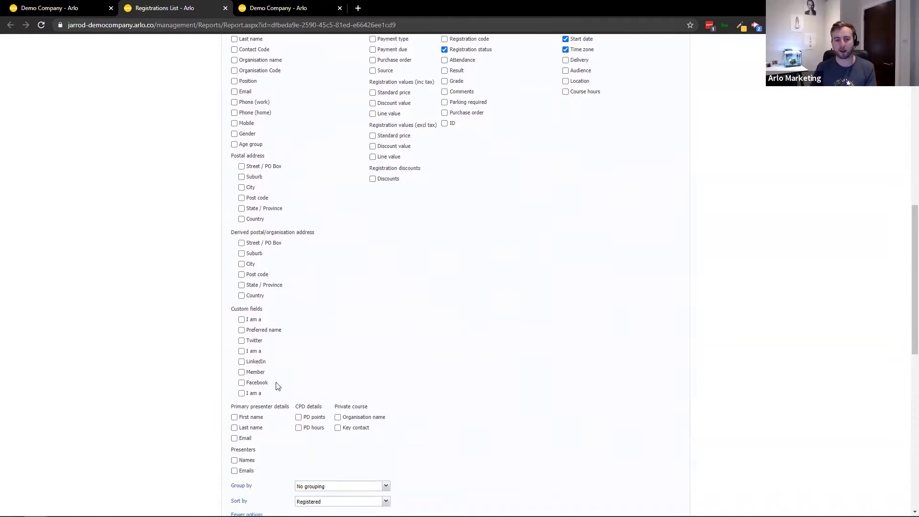
pyautogui.scroll(3, 242, 435)
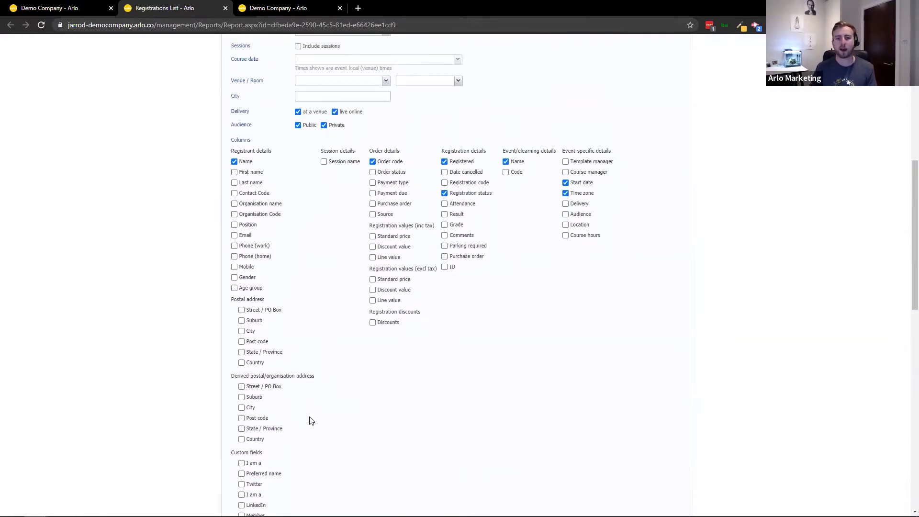
pyautogui.click(235, 225)
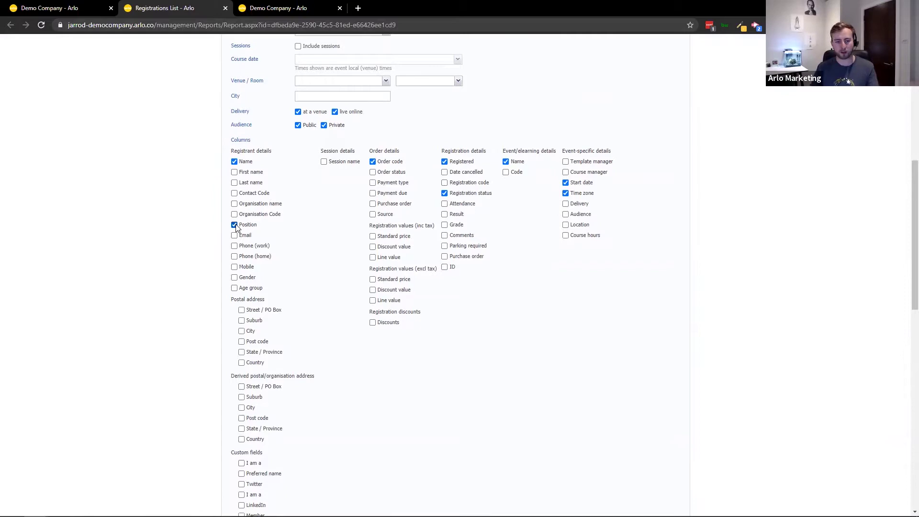
pyautogui.click(373, 173)
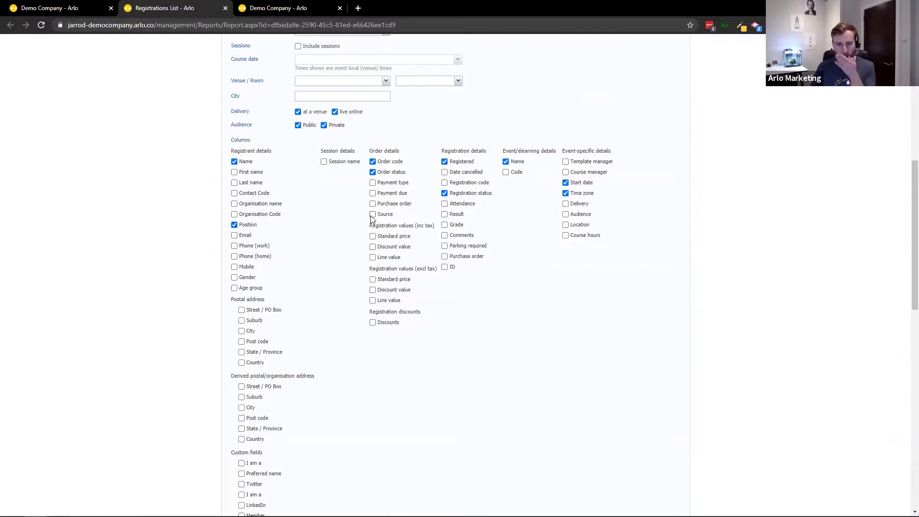
pyautogui.click(566, 193)
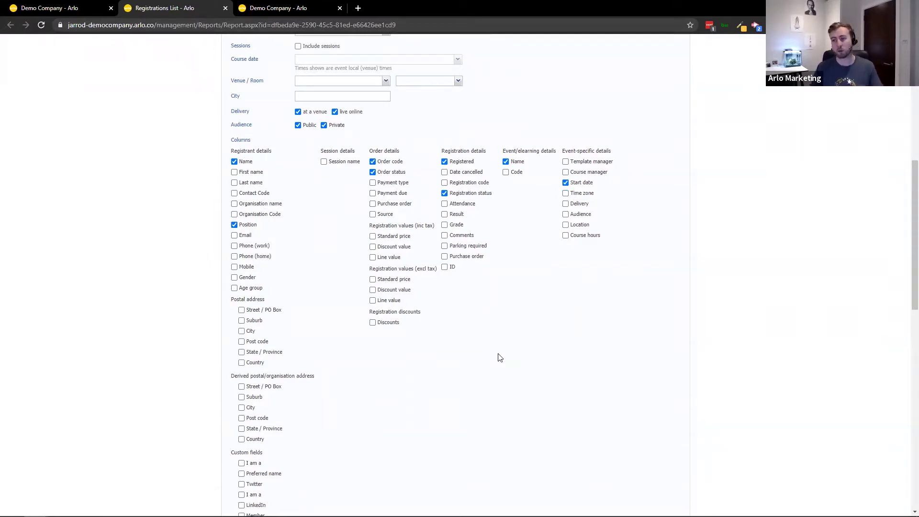
# Step: Group the report by Event and collapse the additional options
pyautogui.scroll(-5, 487, 354)
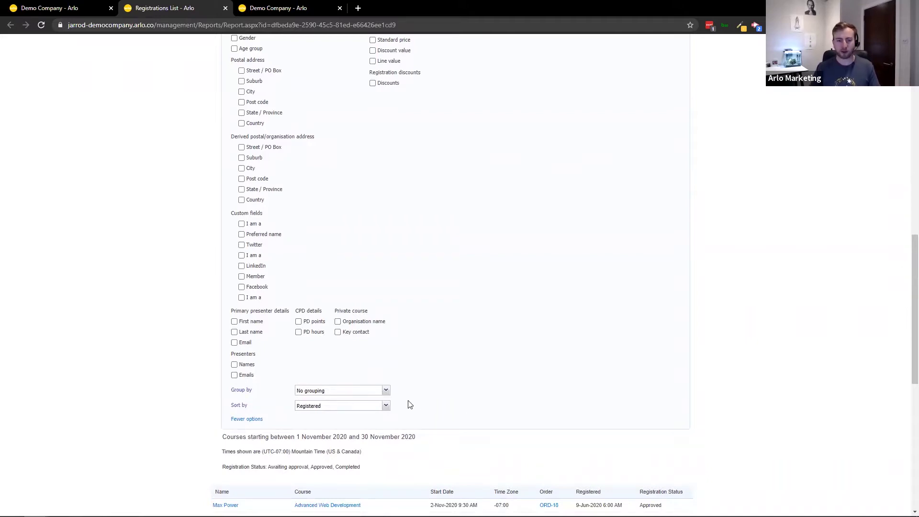
pyautogui.click(386, 390)
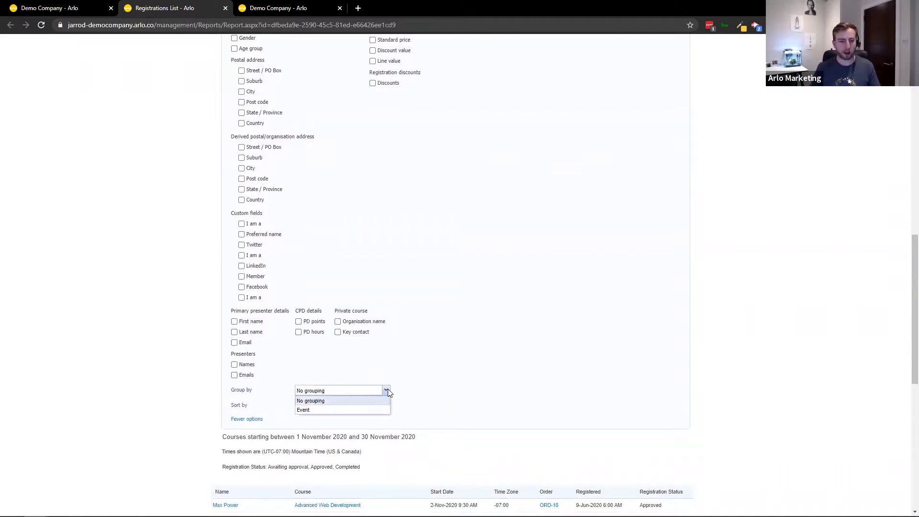
pyautogui.click(308, 411)
pyautogui.scroll(12, 448, 376)
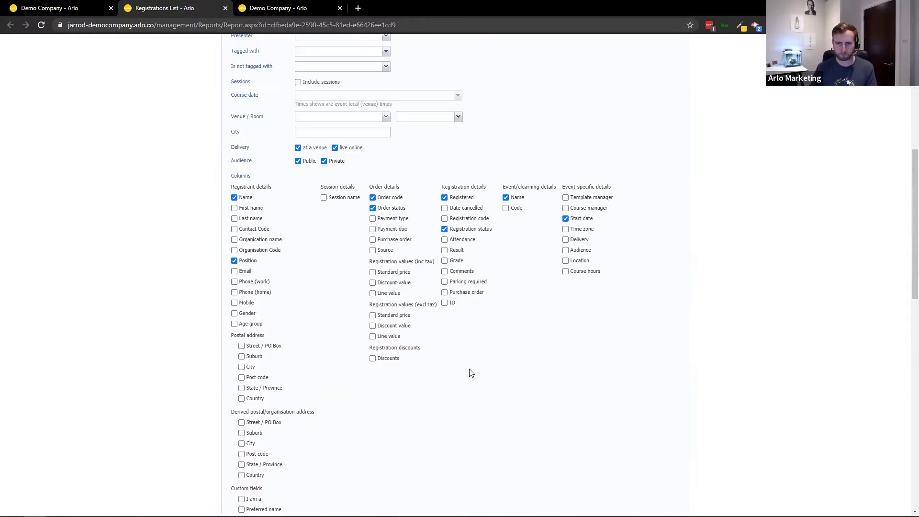
pyautogui.scroll(1, 512, 287)
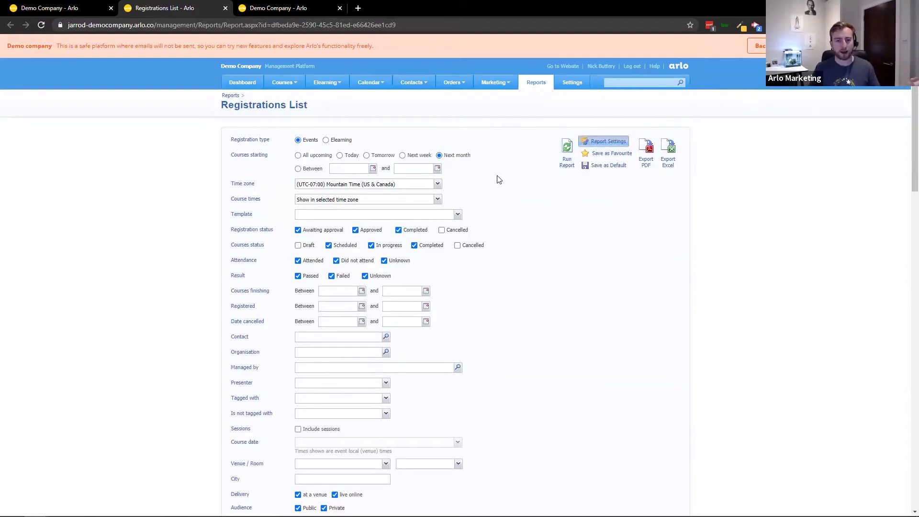
pyautogui.scroll(-15, 493, 185)
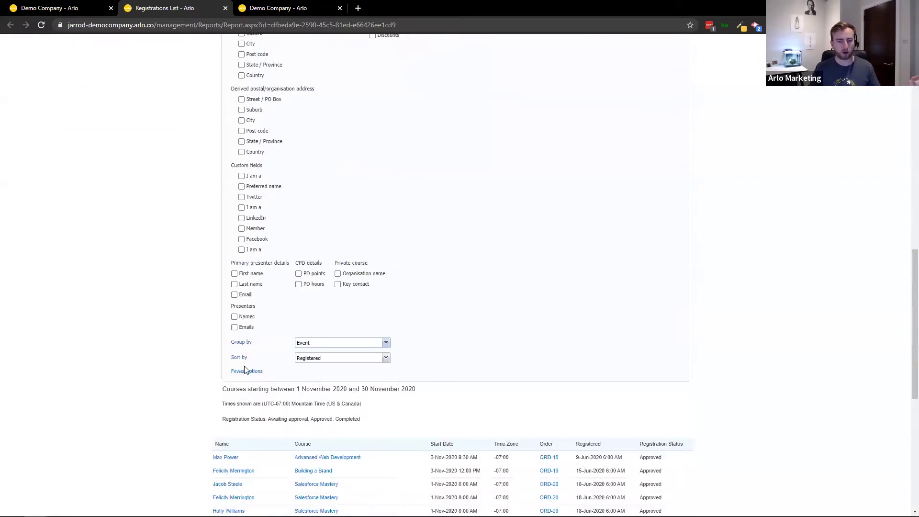
pyautogui.click(245, 371)
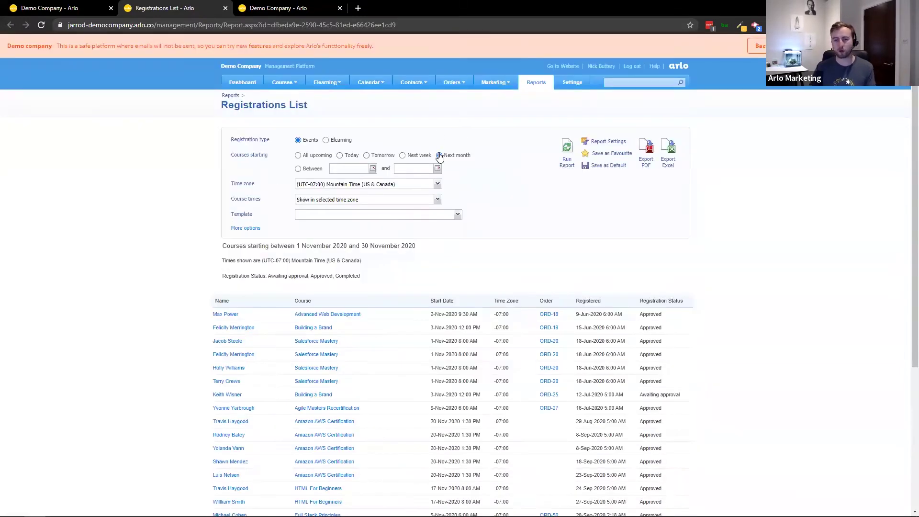
# Step: Run the report again with the new columns and grouping and look through the registrations for each event
pyautogui.click(567, 156)
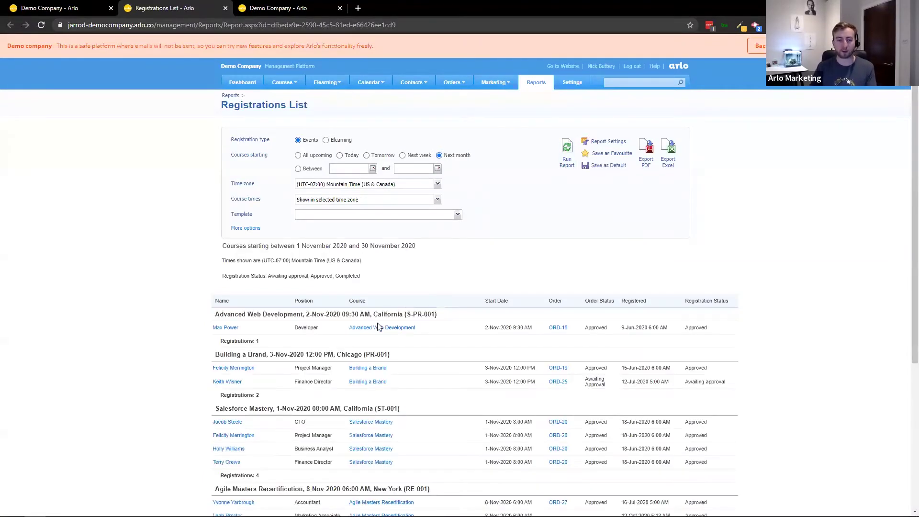
pyautogui.scroll(-3, 237, 169)
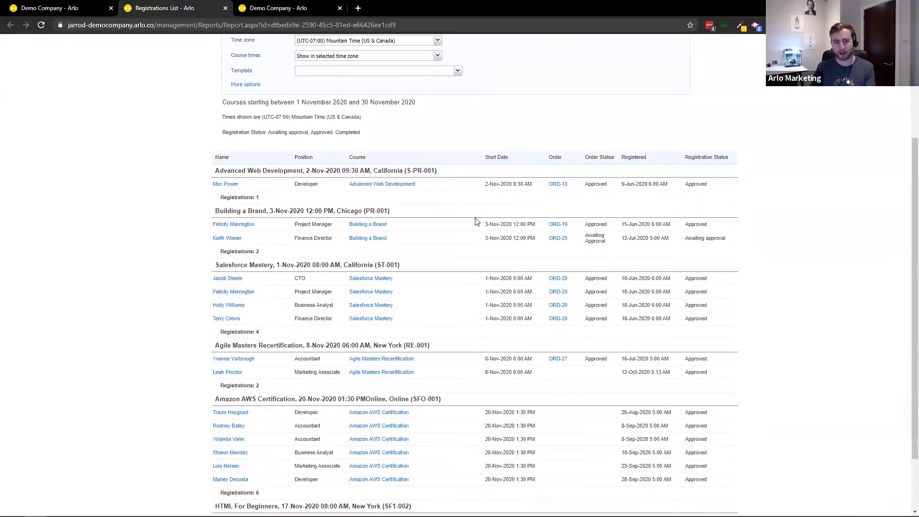
pyautogui.scroll(-2, 447, 254)
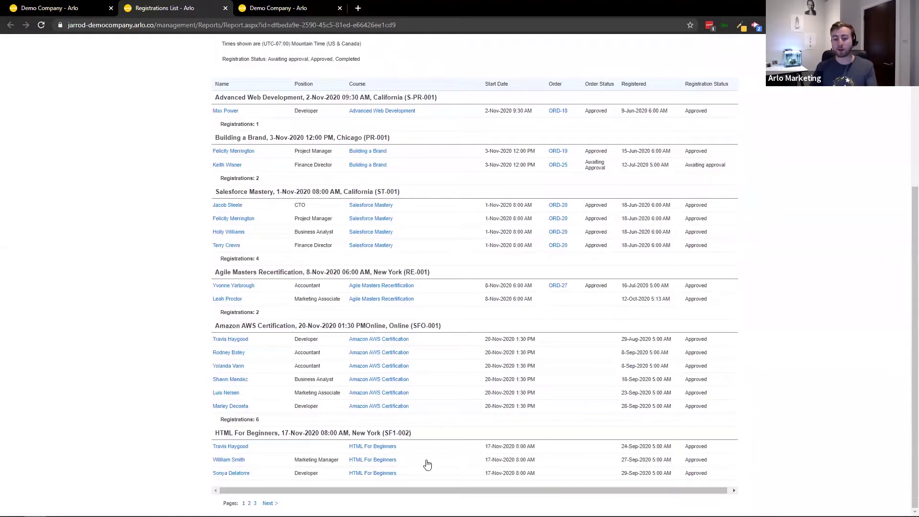
# Step: Open the first Salesforce Mastery registration's course and order from the report in separate tabs, review both and close them
pyautogui.scroll(1, 435, 460)
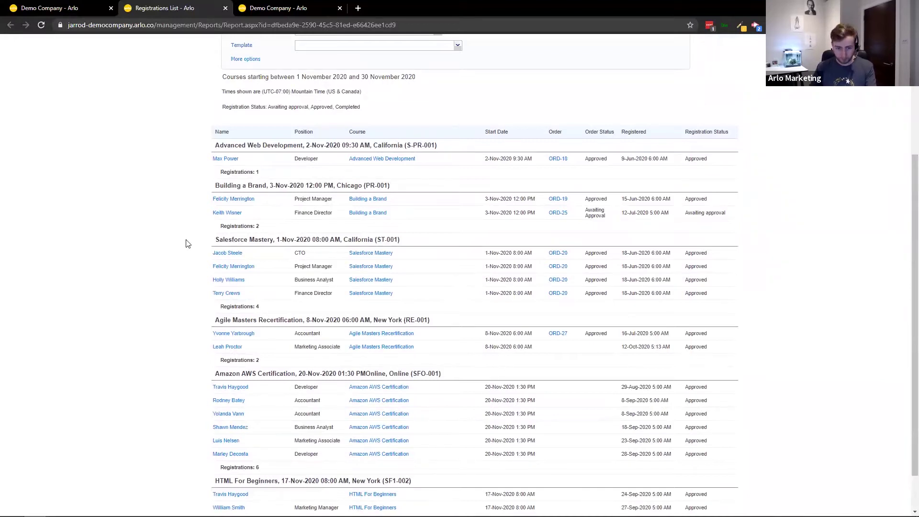
pyautogui.middleClick(370, 256)
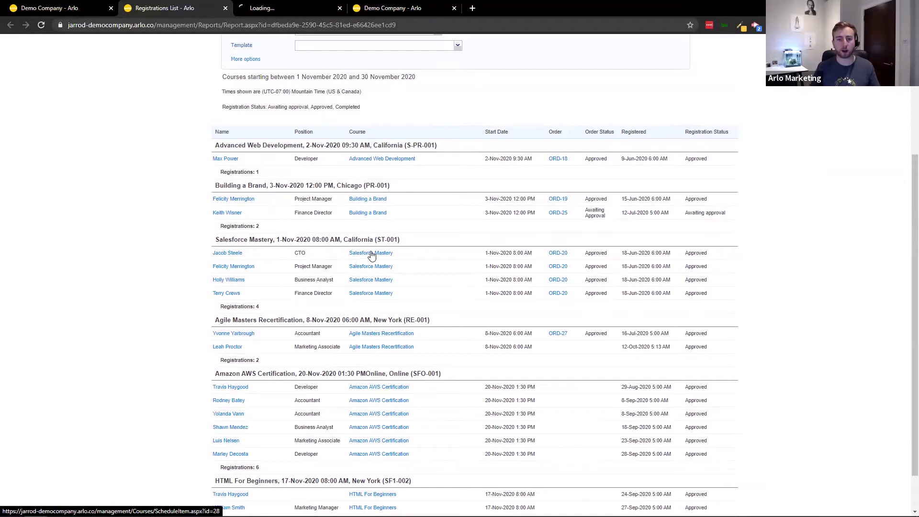
pyautogui.middleClick(555, 255)
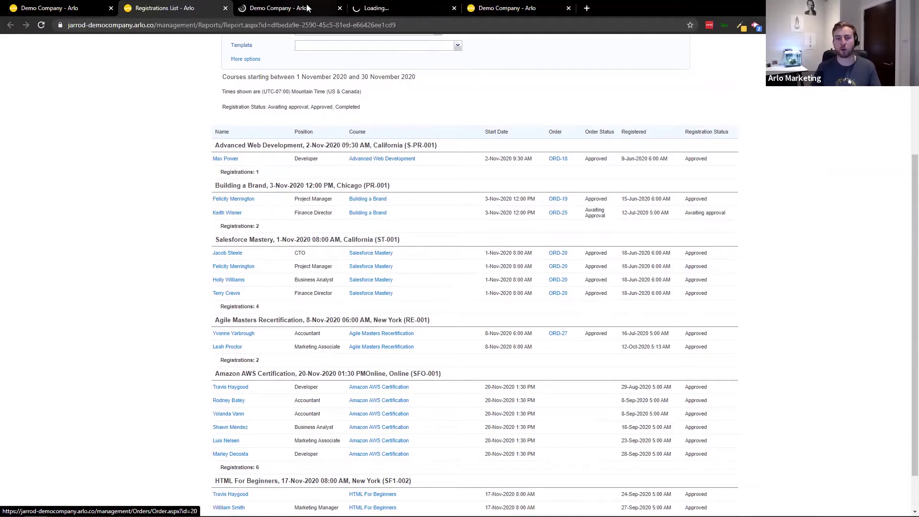
pyautogui.click(334, 13)
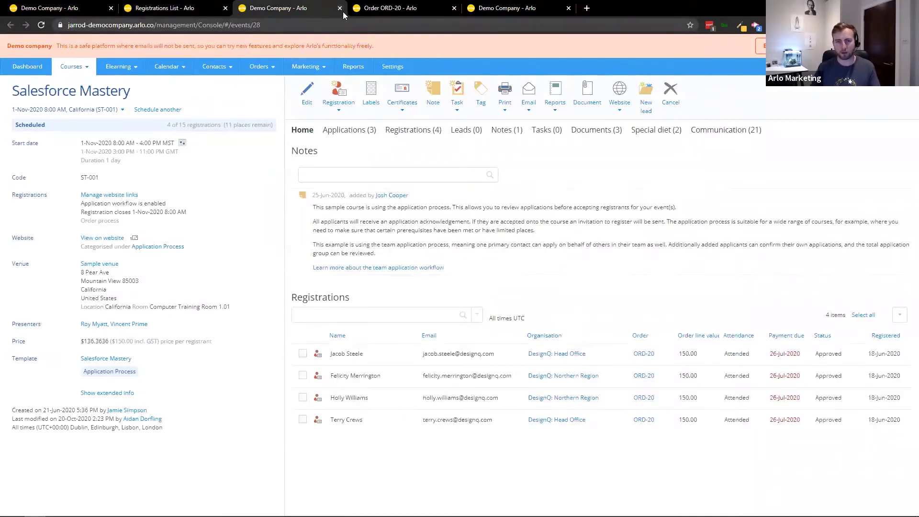
pyautogui.click(340, 8)
pyautogui.scroll(-5, 423, 318)
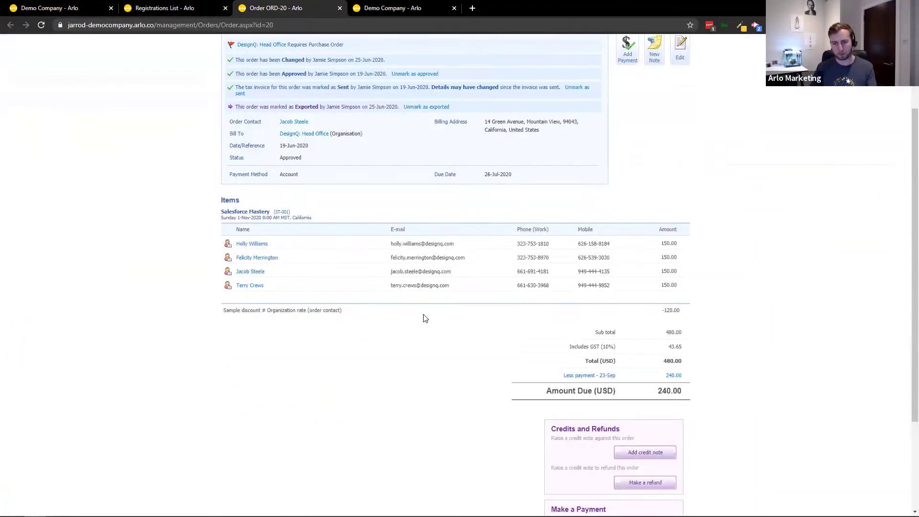
pyautogui.scroll(5, 391, 187)
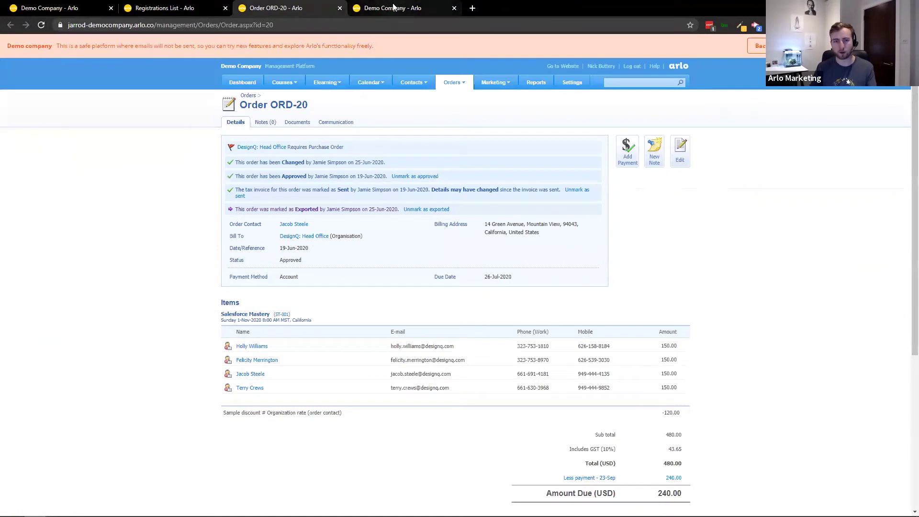
pyautogui.click(340, 8)
# Step: Export the Registrations List report to Excel and dismiss the download notification
pyautogui.scroll(-2, 186, 272)
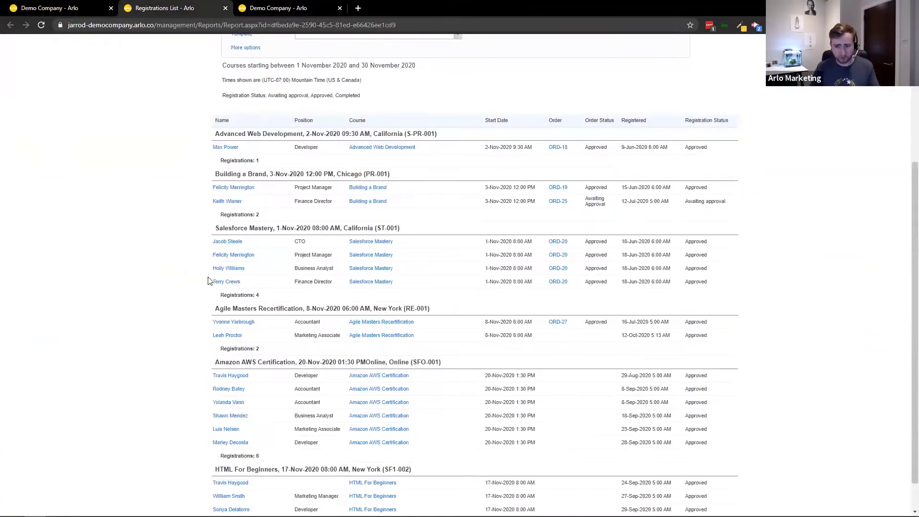
pyautogui.scroll(5, 379, 336)
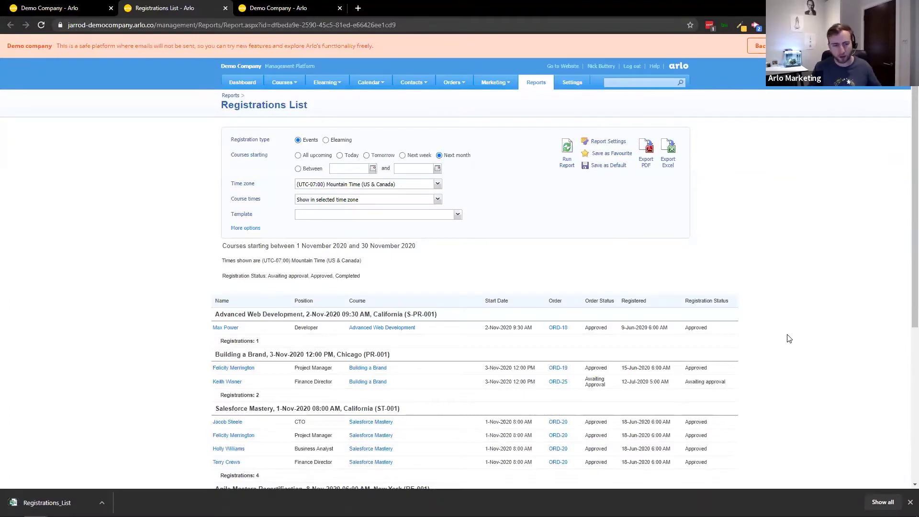
pyautogui.click(910, 502)
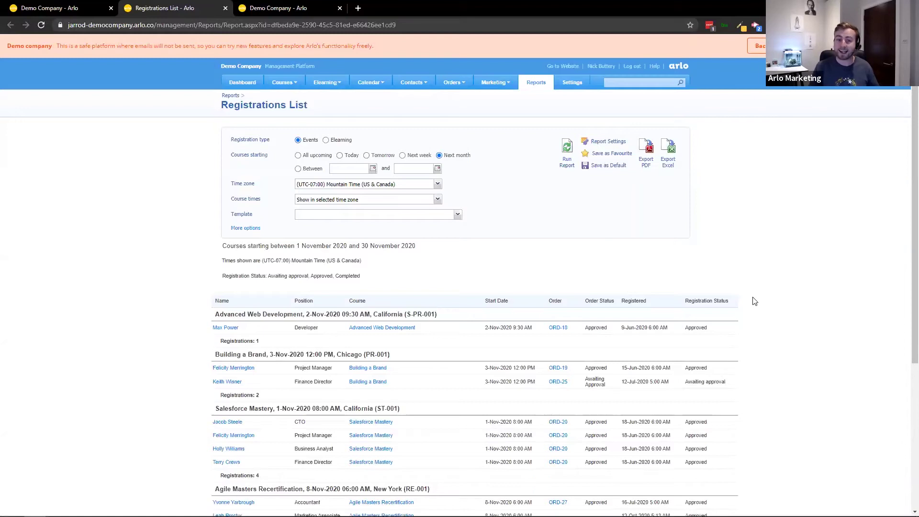
# Step: Expand the report's additional options again and review the available filters, columns, grouping and sorting
pyautogui.click(246, 228)
pyautogui.scroll(-5, 205, 226)
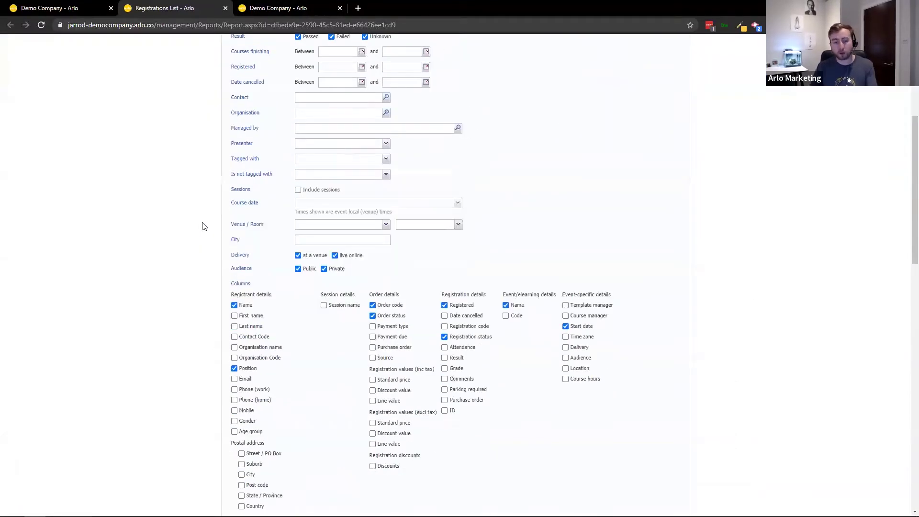
pyautogui.scroll(5, 204, 226)
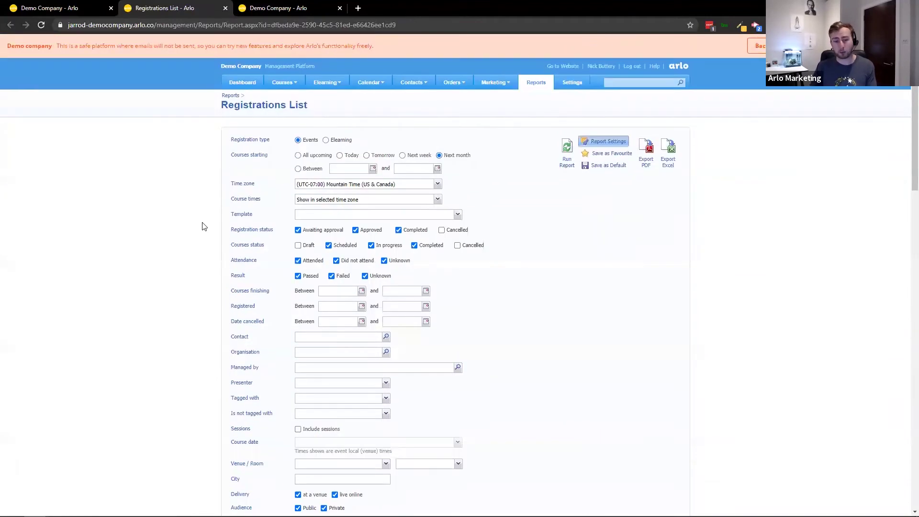
pyautogui.scroll(-2, 222, 216)
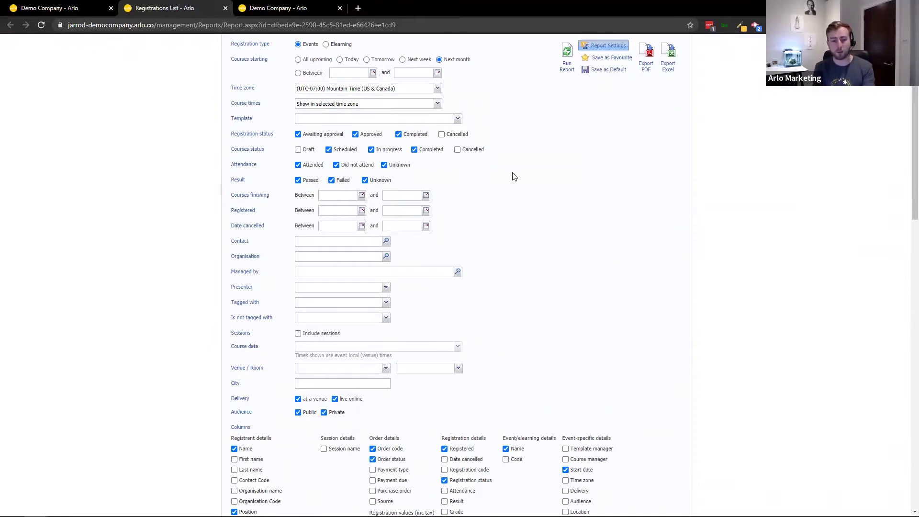
pyautogui.scroll(-9, 516, 178)
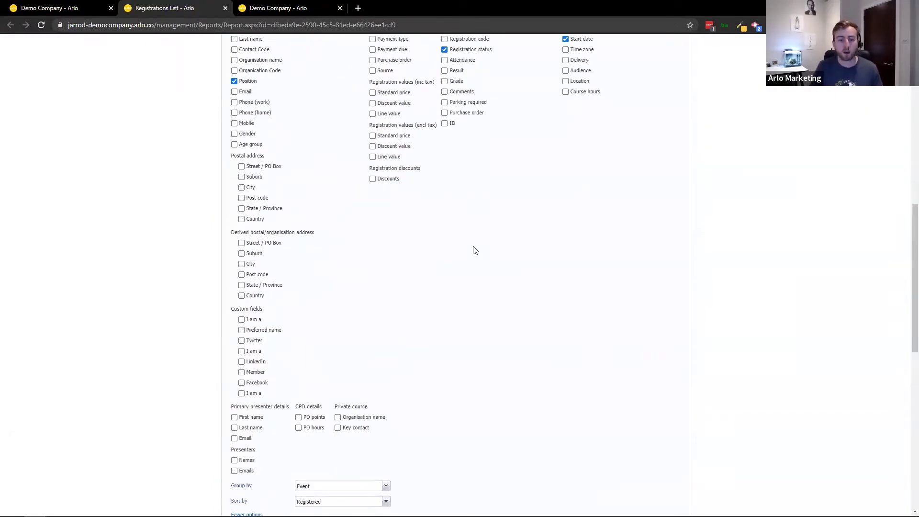
pyautogui.scroll(2, 481, 248)
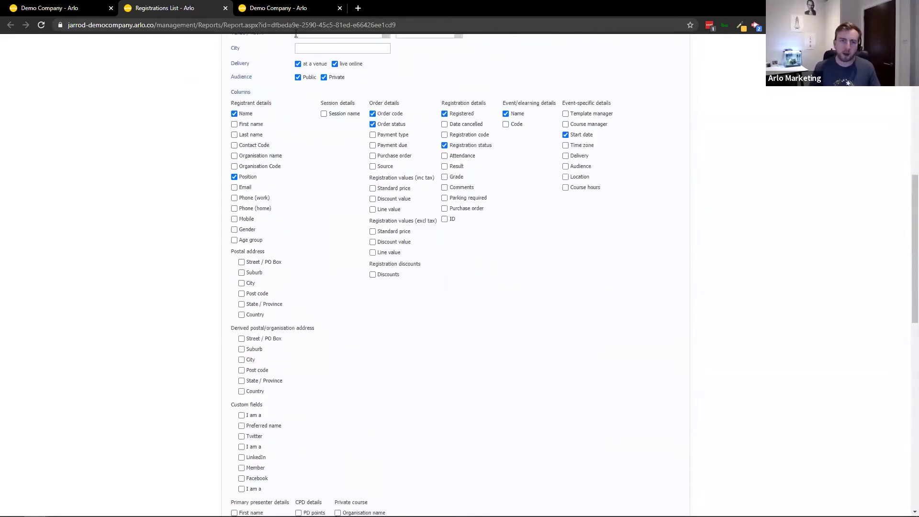
# Step: Switch to the Registration report and review its conditions, included fields, sort order and export options
pyautogui.click(276, 8)
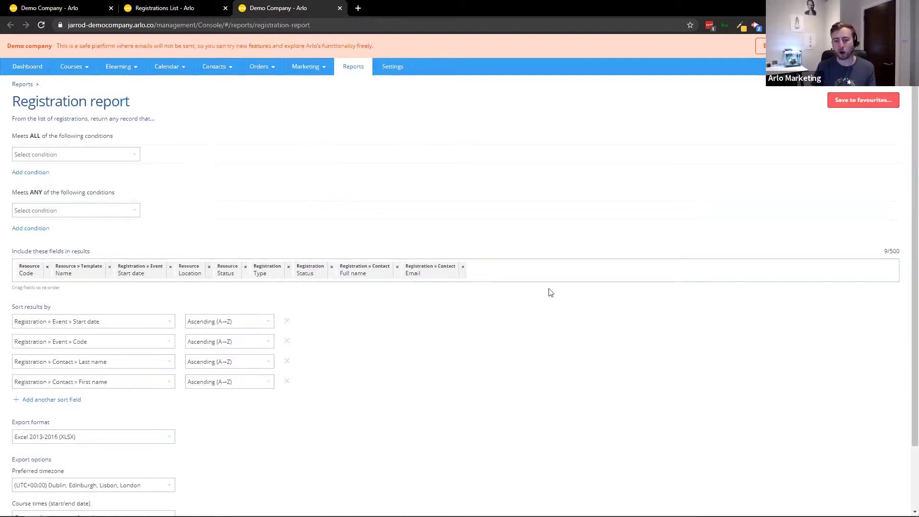
pyautogui.scroll(-2, 607, 273)
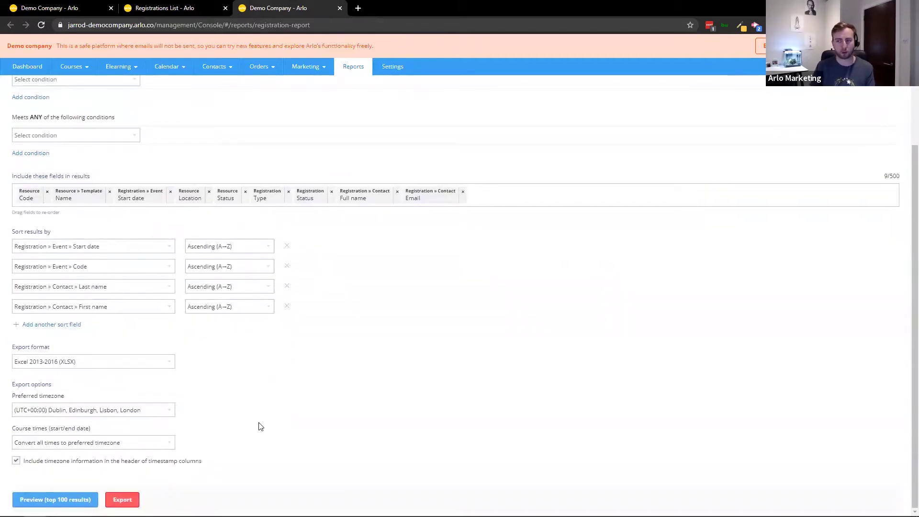
pyautogui.scroll(2, 276, 436)
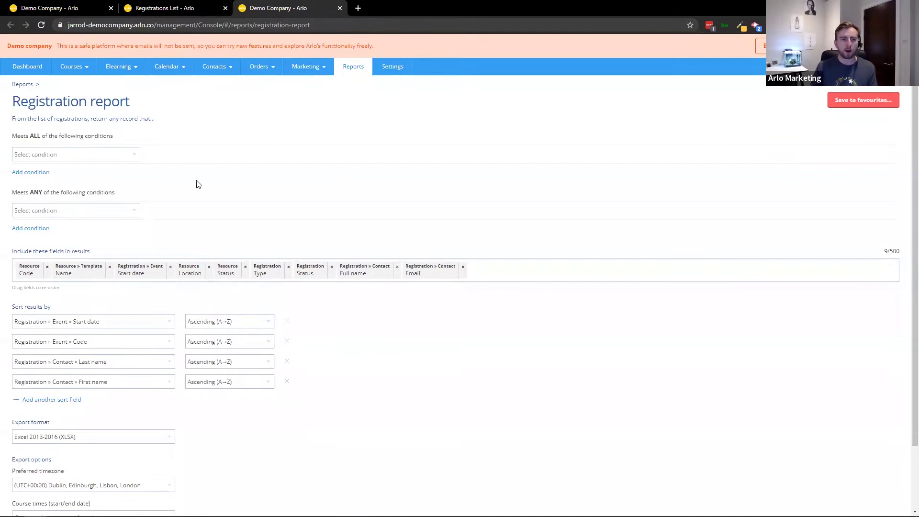
pyautogui.click(90, 154)
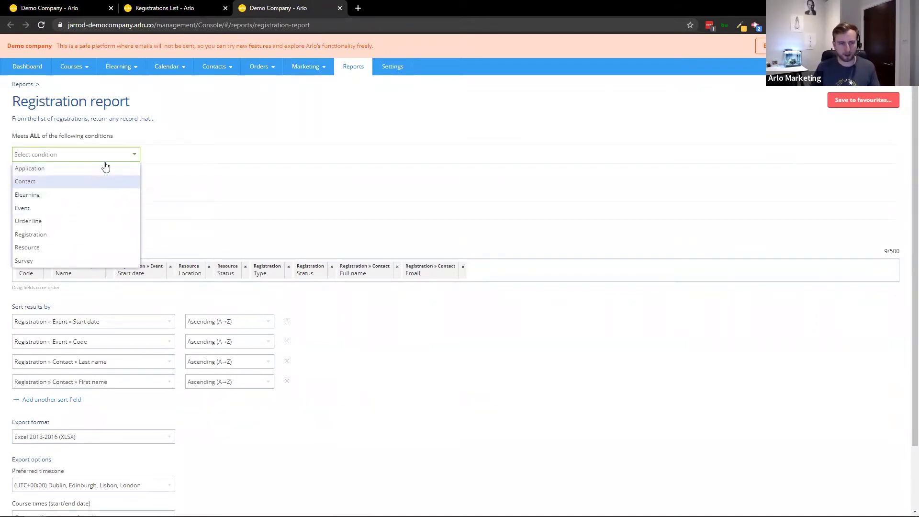
pyautogui.click(146, 166)
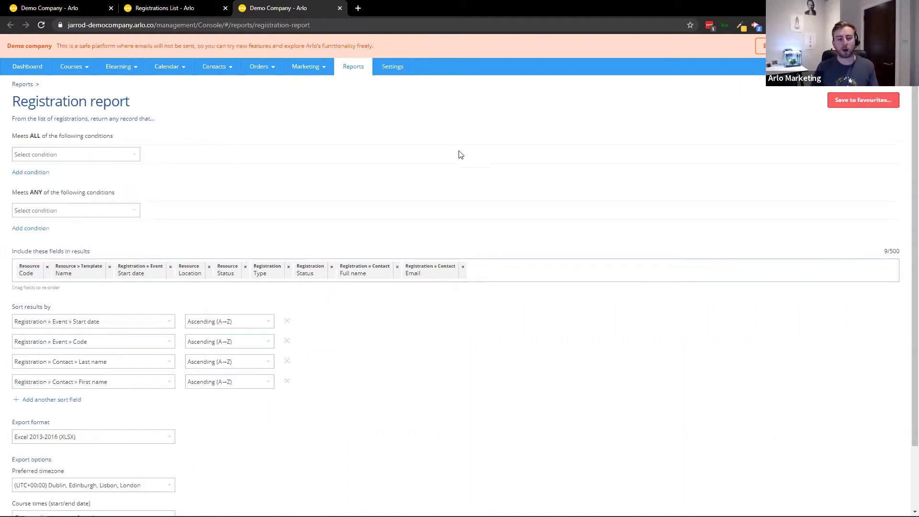
# Step: Add an Event condition on Created date to the conditions that must all be met
pyautogui.click(96, 153)
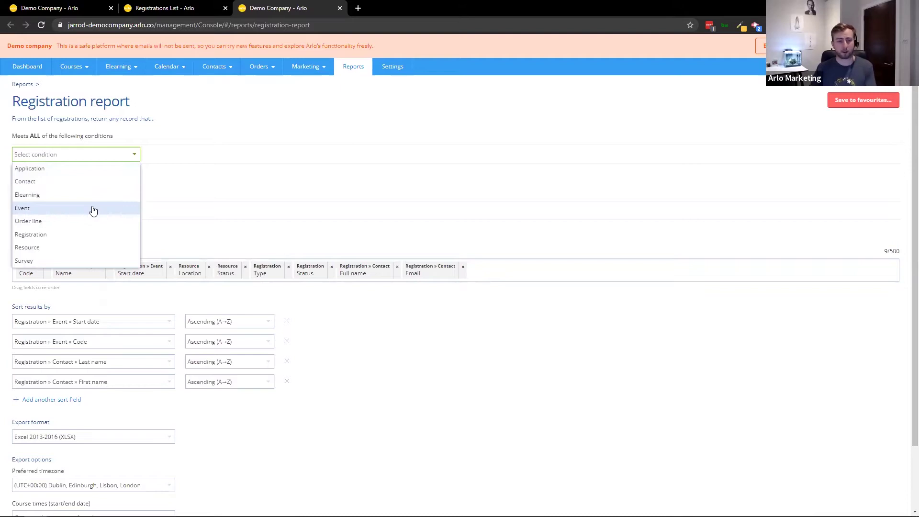
pyautogui.click(32, 210)
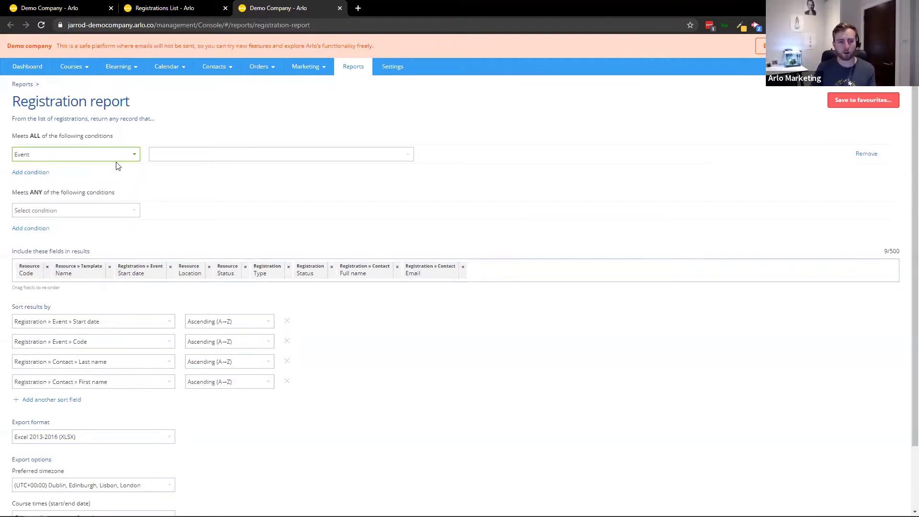
pyautogui.click(409, 161)
pyautogui.scroll(-10, 374, 204)
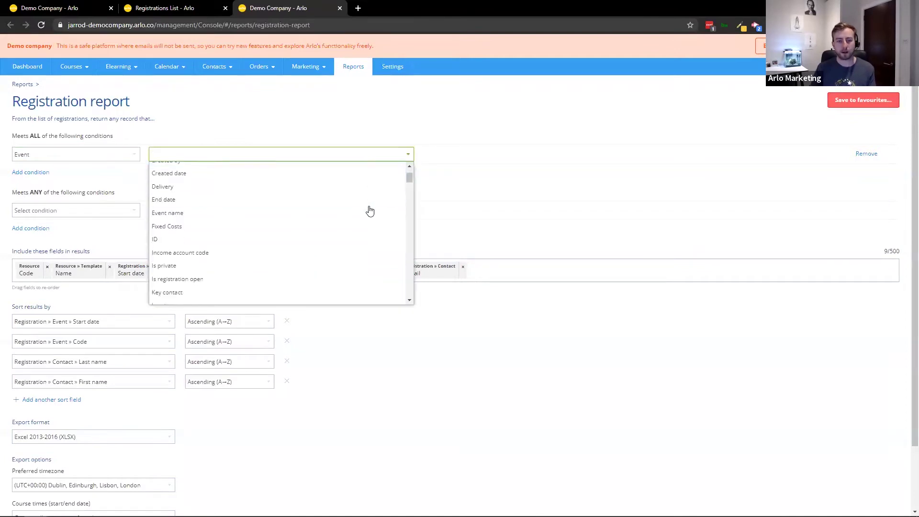
pyautogui.scroll(-15, 370, 212)
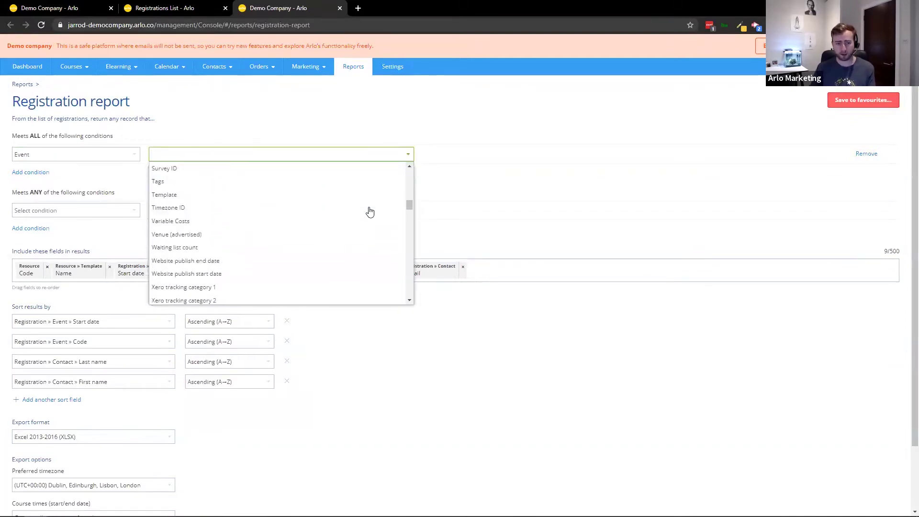
pyautogui.scroll(-10, 369, 207)
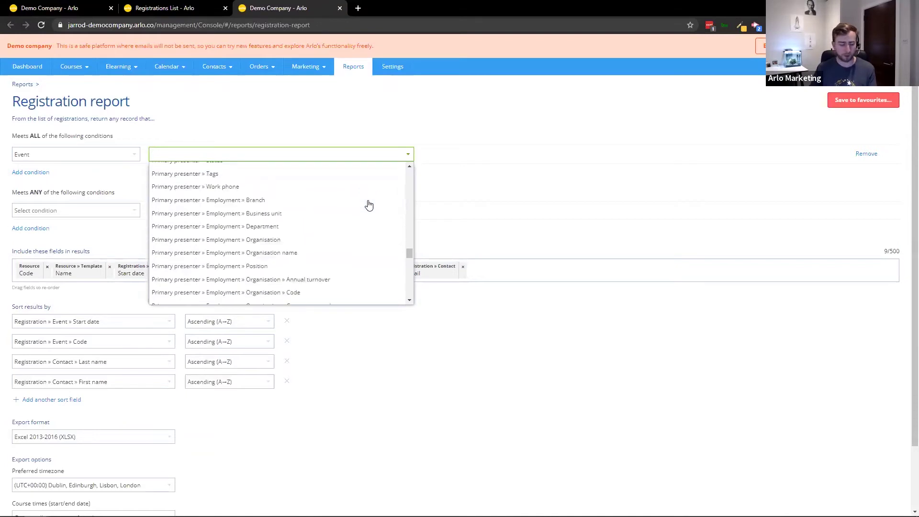
pyautogui.write('created')
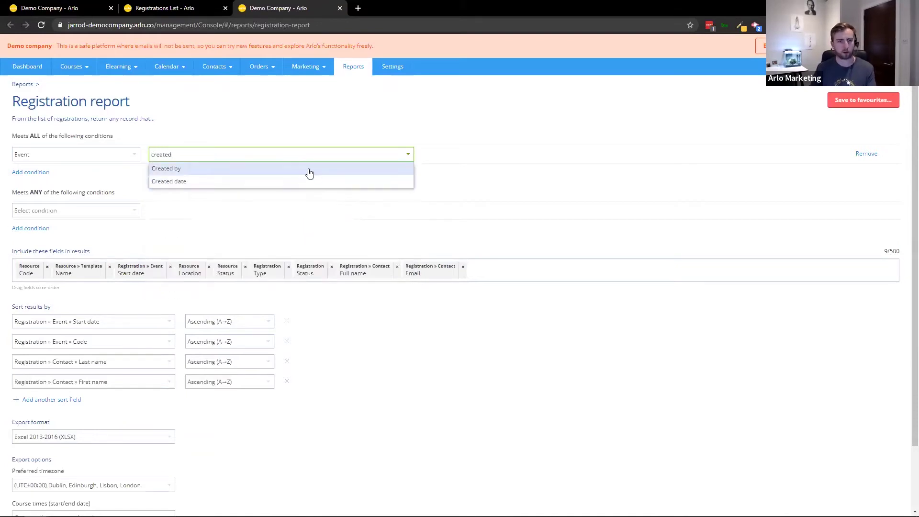
pyautogui.click(236, 185)
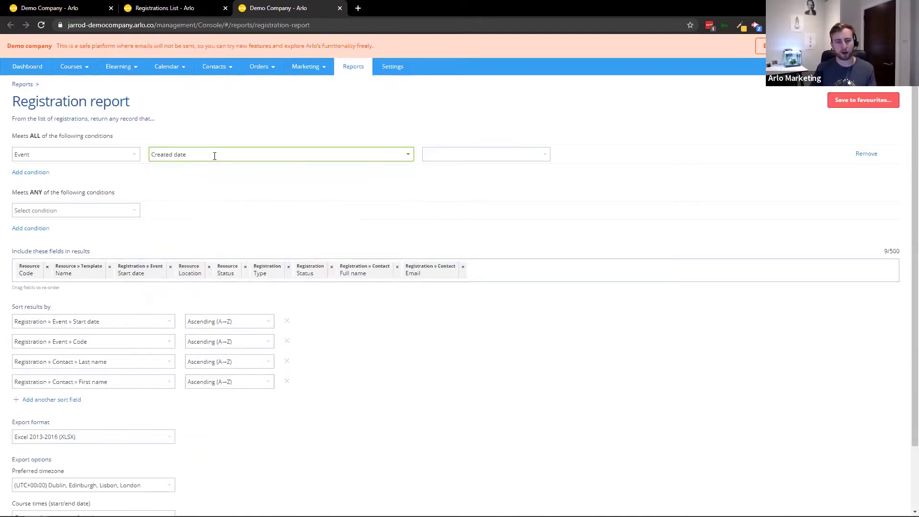
# Step: Change the field of the Event condition to Start date
pyautogui.click(321, 152)
pyautogui.write('stat')
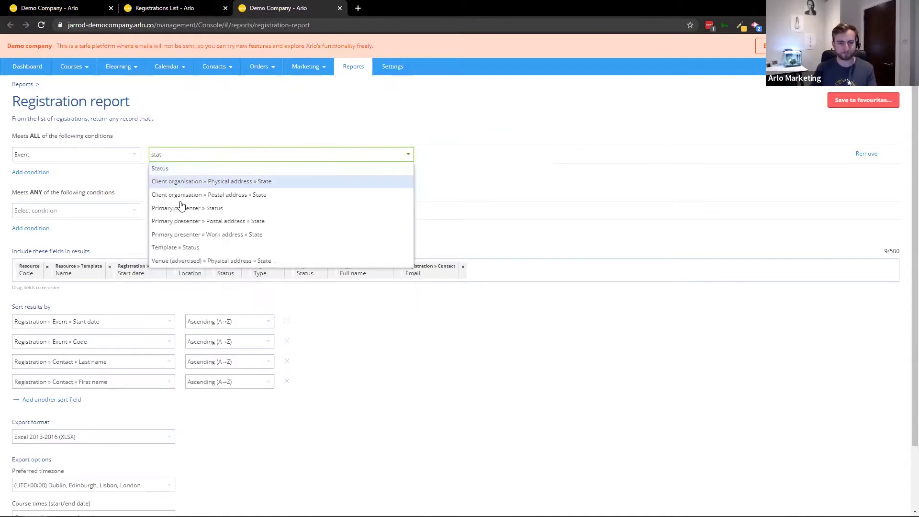
pyautogui.press('BackSpace')
pyautogui.click(209, 181)
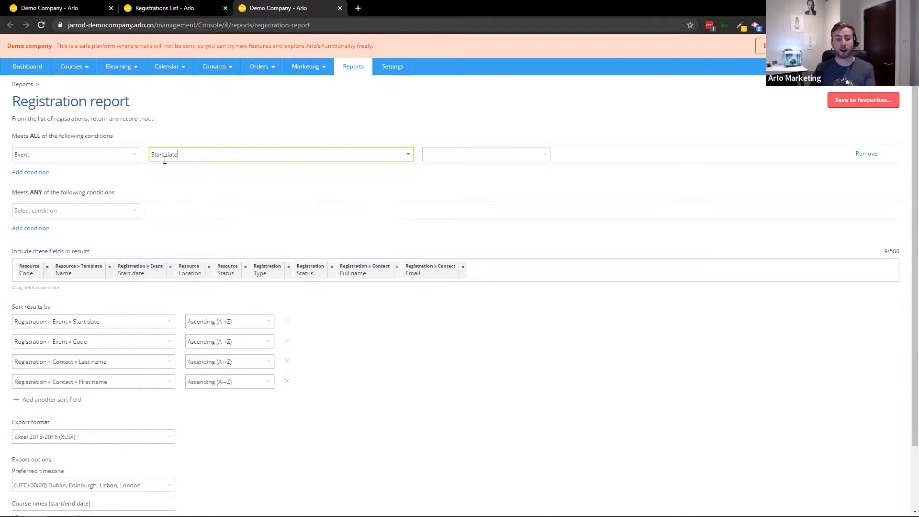
# Step: Set the Start date condition to "Is within next (period)" with a period of 1 Months
pyautogui.click(483, 154)
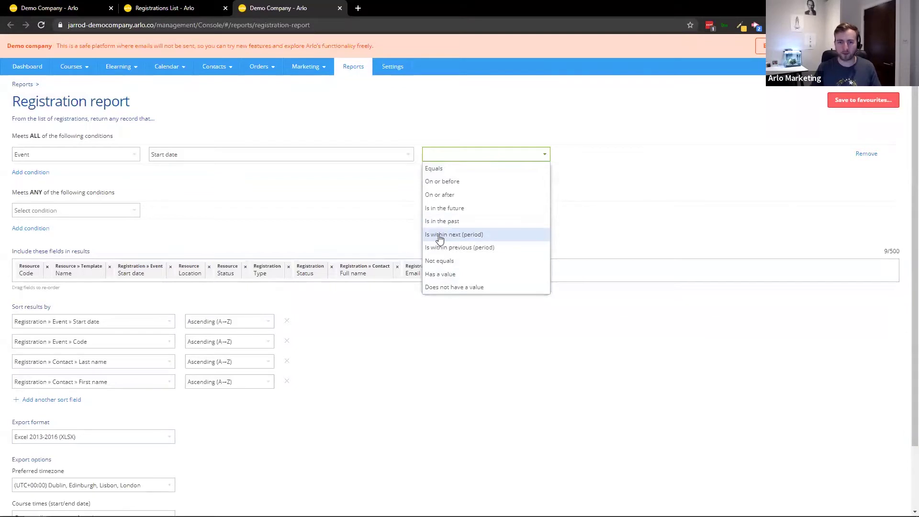
pyautogui.click(444, 238)
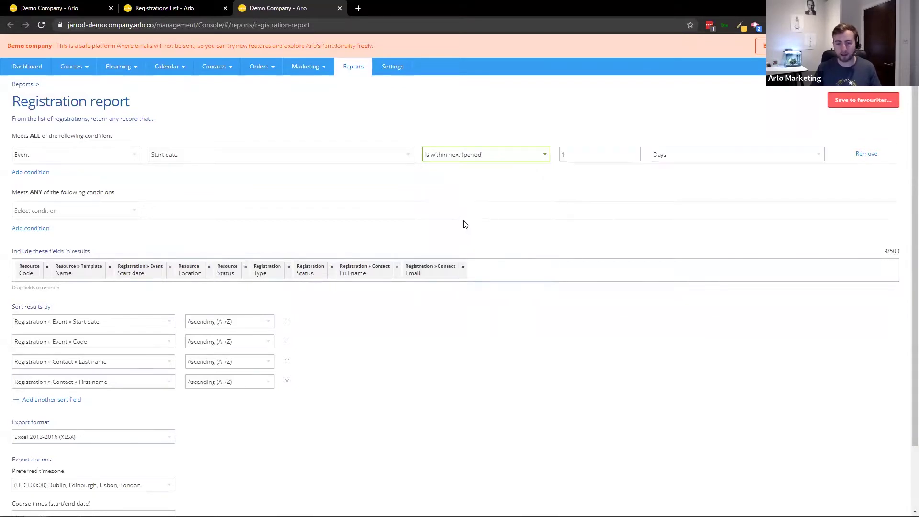
pyautogui.click(585, 158)
pyautogui.click(677, 157)
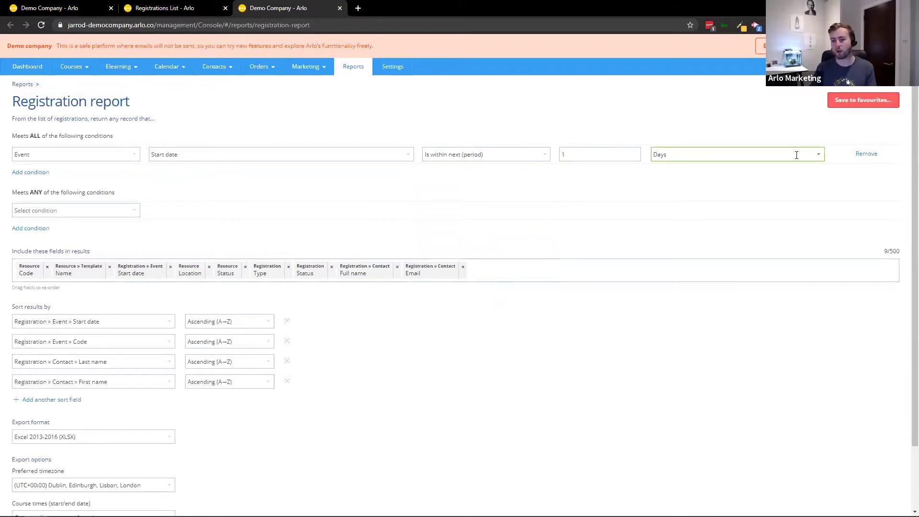
pyautogui.click(817, 156)
pyautogui.click(661, 196)
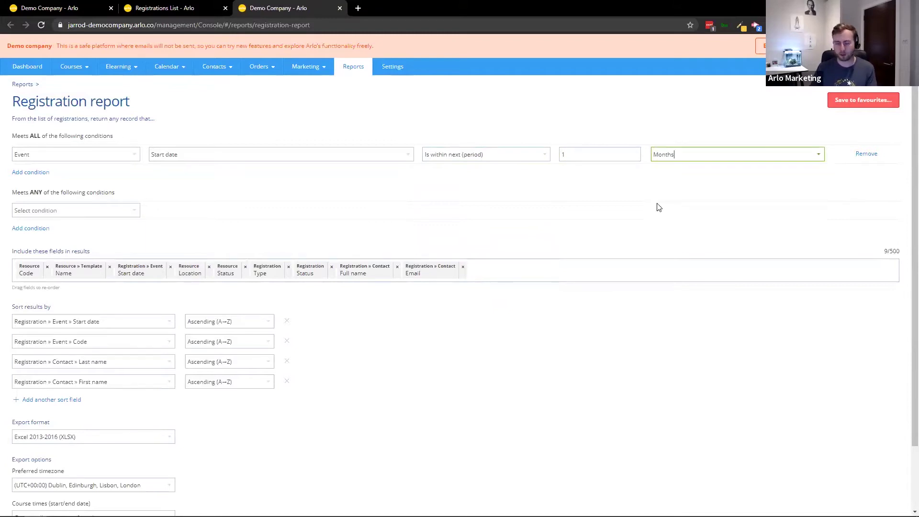
# Step: Preview the top 100 results of the Registration report, look through the listed registrations and close the preview
pyautogui.scroll(-3, 194, 250)
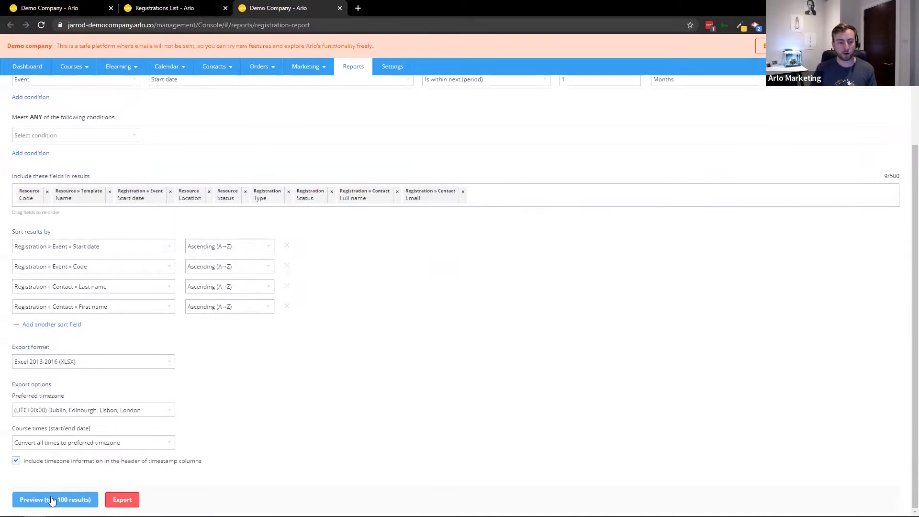
pyautogui.click(54, 499)
pyautogui.scroll(-5, 479, 407)
pyautogui.scroll(6, 473, 410)
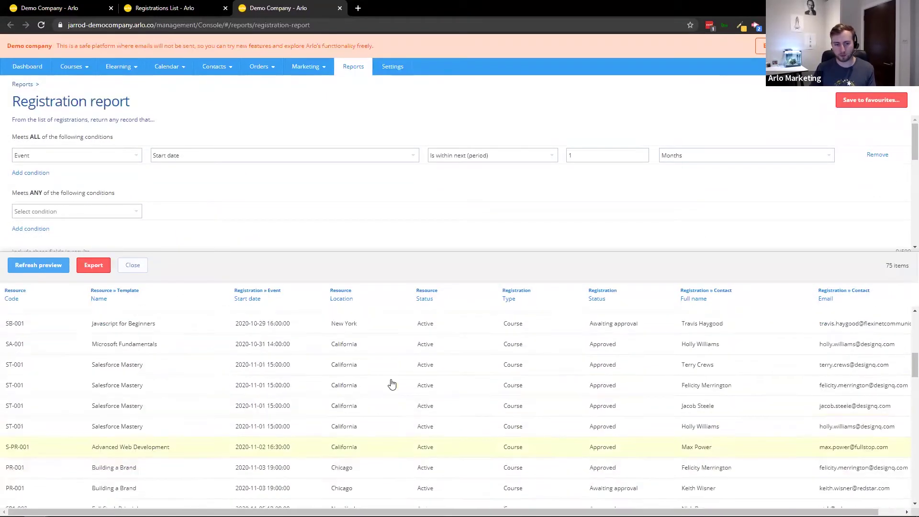
pyautogui.click(143, 267)
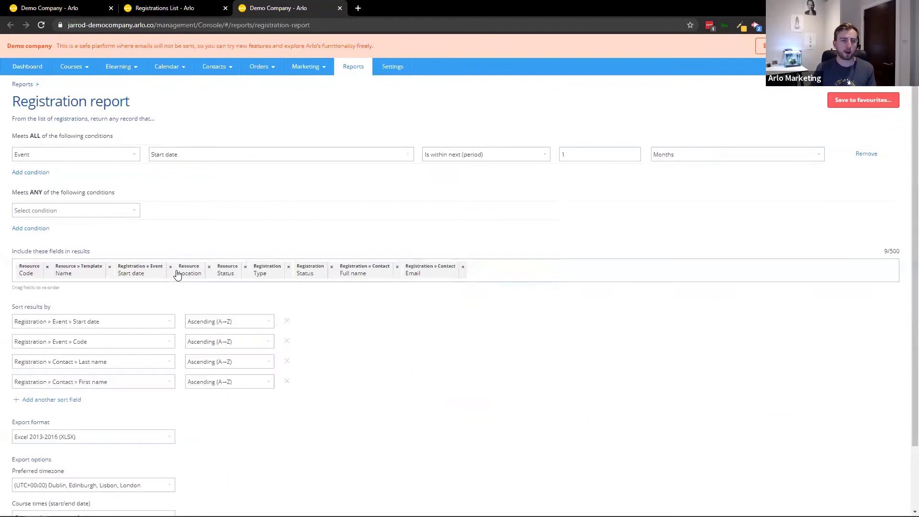
# Step: Add an Event condition to the conditions that must all be met, with Template Equals HTML For Beginners
pyautogui.click(35, 173)
pyautogui.click(49, 176)
pyautogui.click(125, 224)
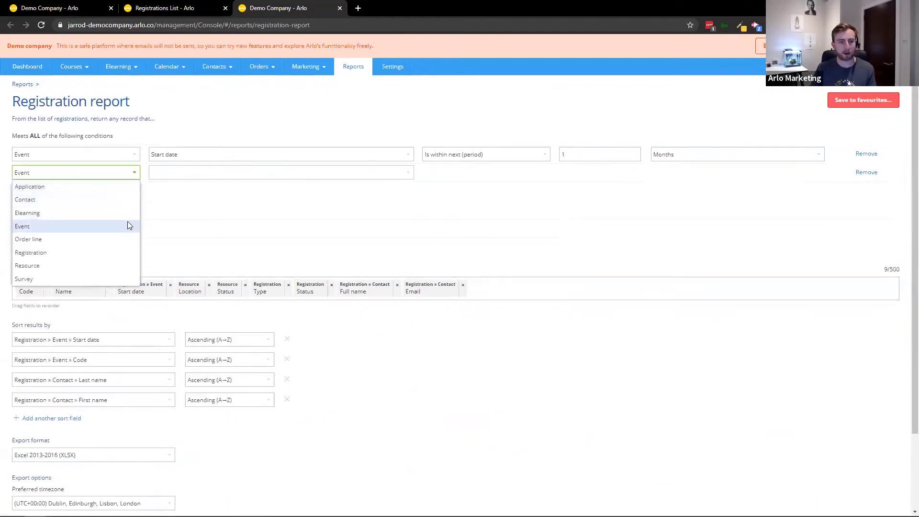
pyautogui.click(407, 173)
pyautogui.write('temp')
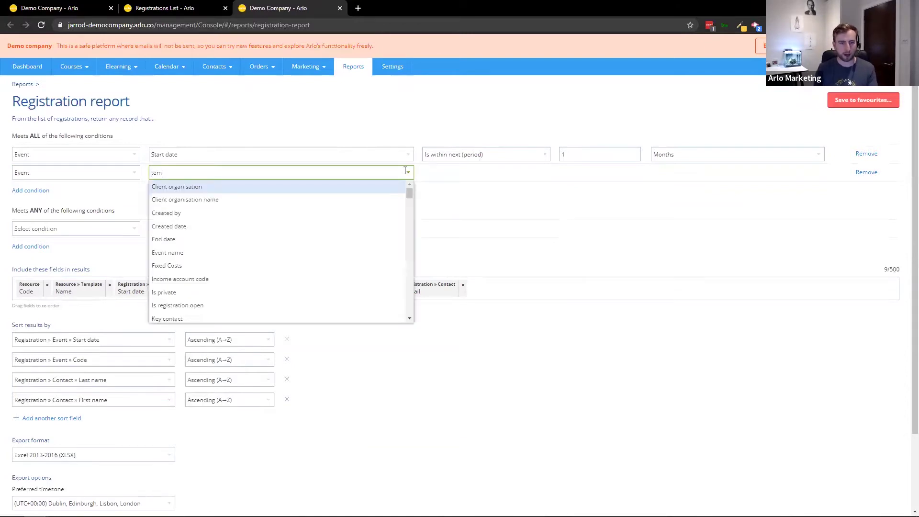
pyautogui.click(401, 192)
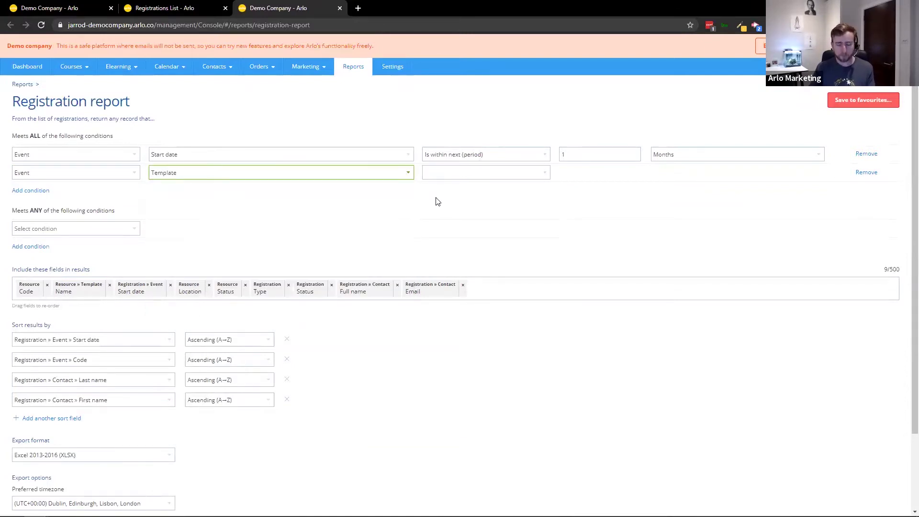
pyautogui.click(476, 178)
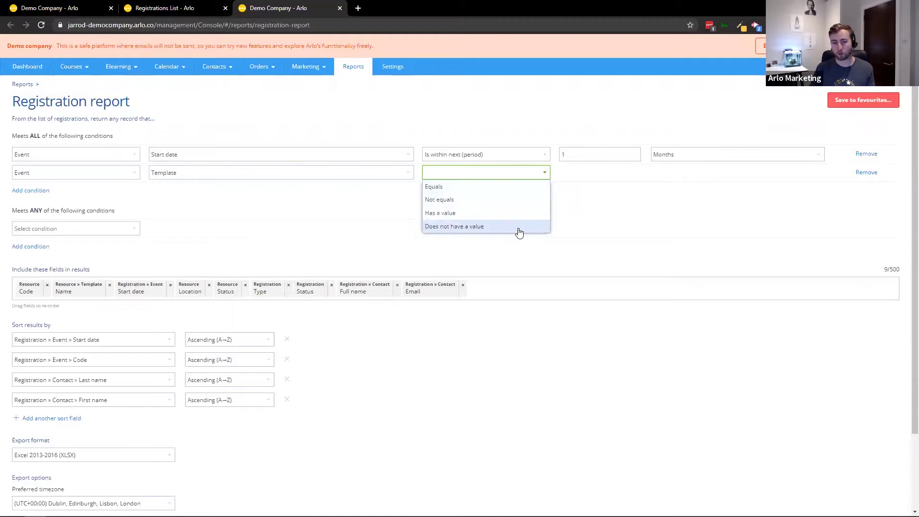
pyautogui.click(504, 189)
pyautogui.click(774, 180)
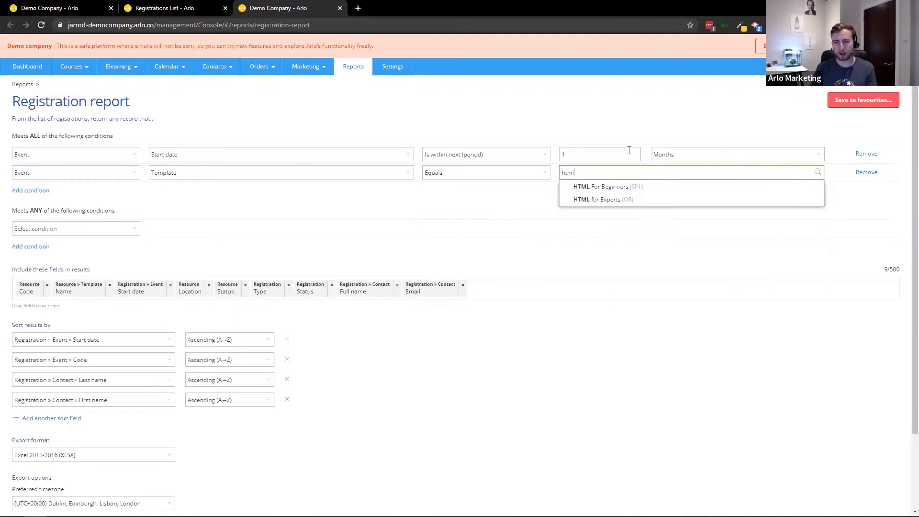
pyautogui.click(631, 188)
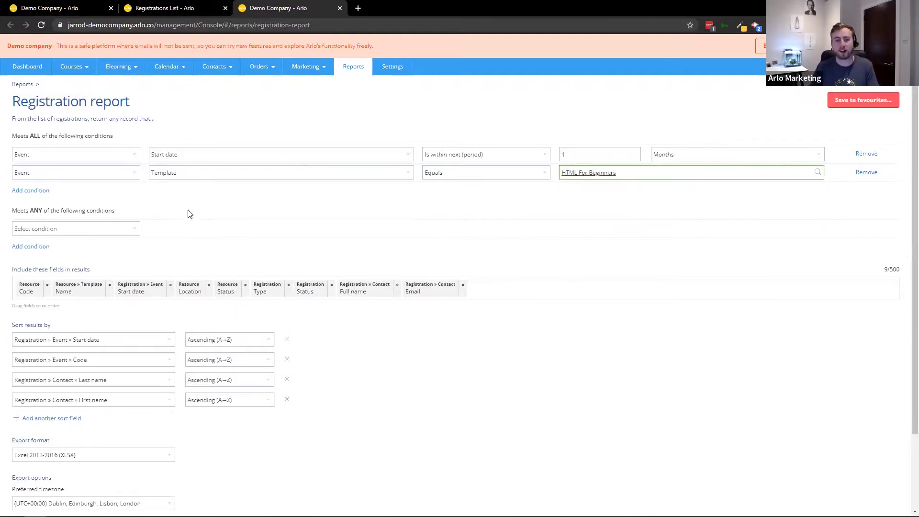
# Step: Add a Registration condition to the conditions that must all be met, with Status Not equals Cancelled
pyautogui.click(25, 192)
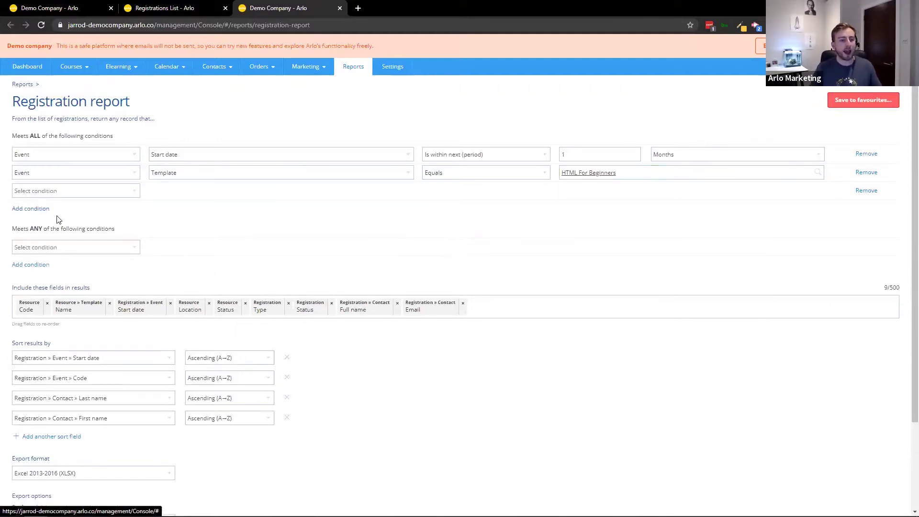
pyautogui.click(68, 192)
pyautogui.click(82, 269)
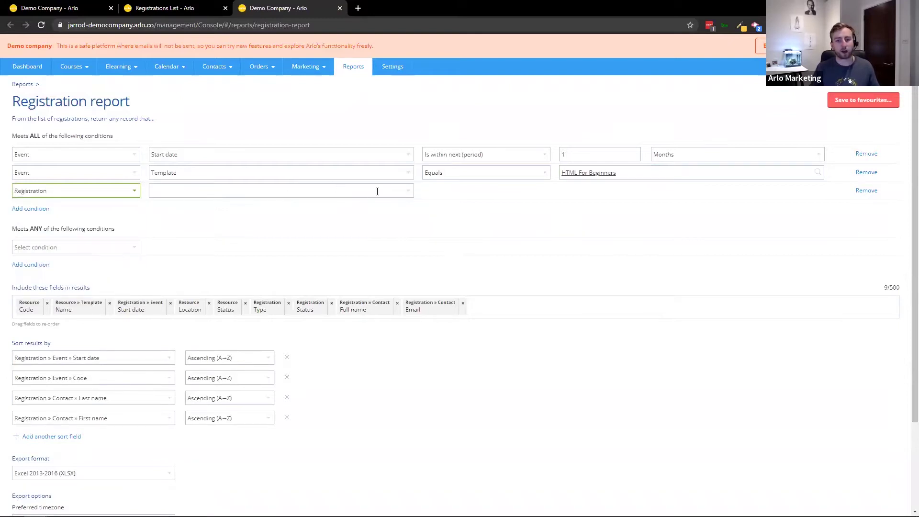
pyautogui.click(405, 191)
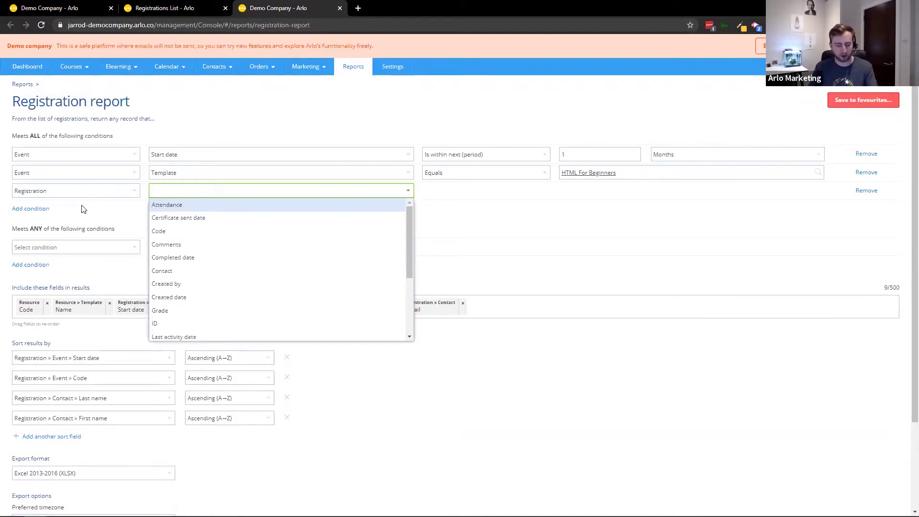
pyautogui.write('stat')
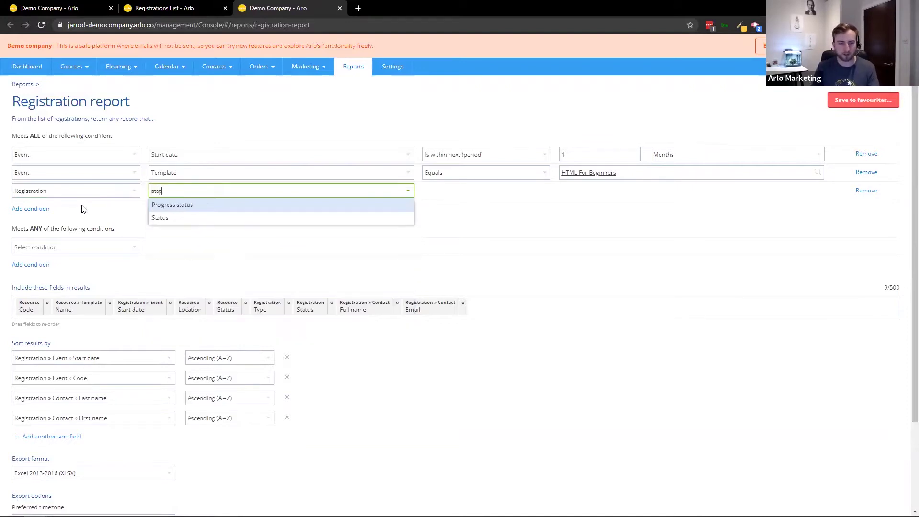
pyautogui.click(163, 219)
pyautogui.write('stat')
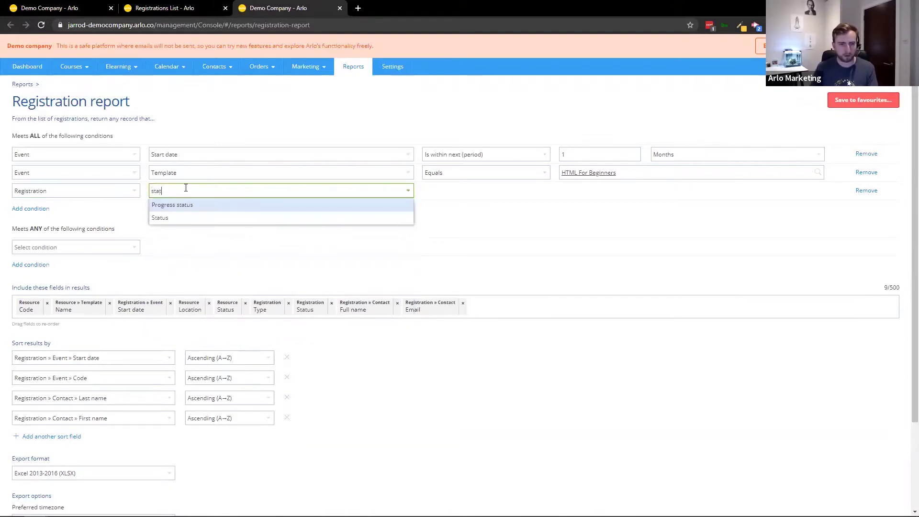
pyautogui.click(178, 220)
pyautogui.click(529, 193)
pyautogui.click(508, 219)
pyautogui.click(601, 195)
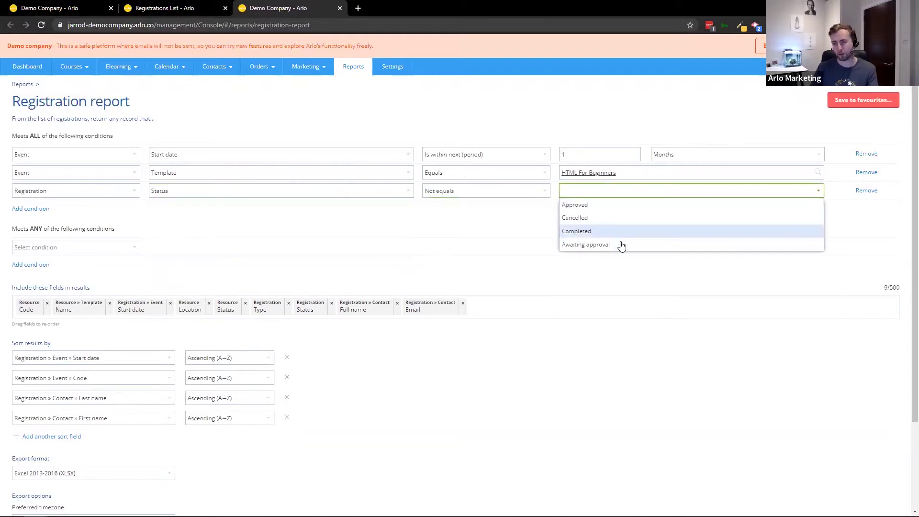
pyautogui.click(611, 219)
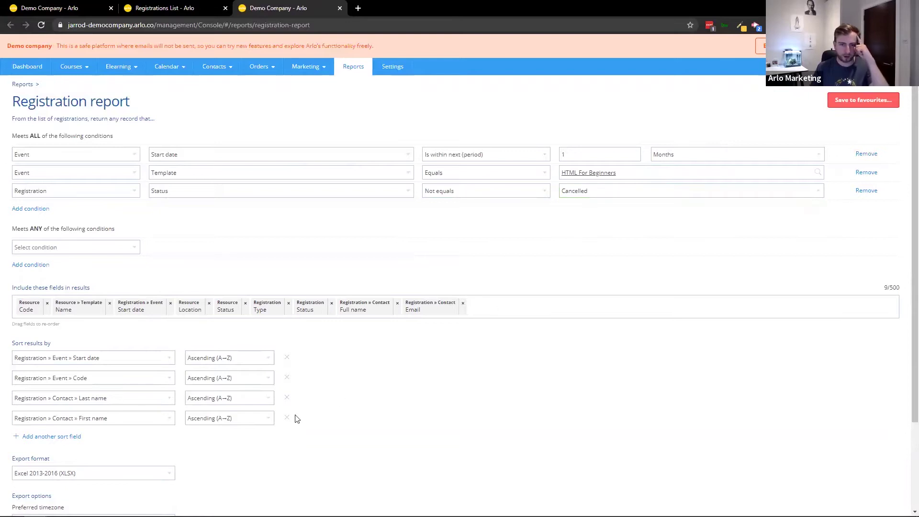
# Step: Preview the results of the Registration report, look through the listed registrations and close the preview
pyautogui.scroll(-3, 295, 416)
pyautogui.click(72, 500)
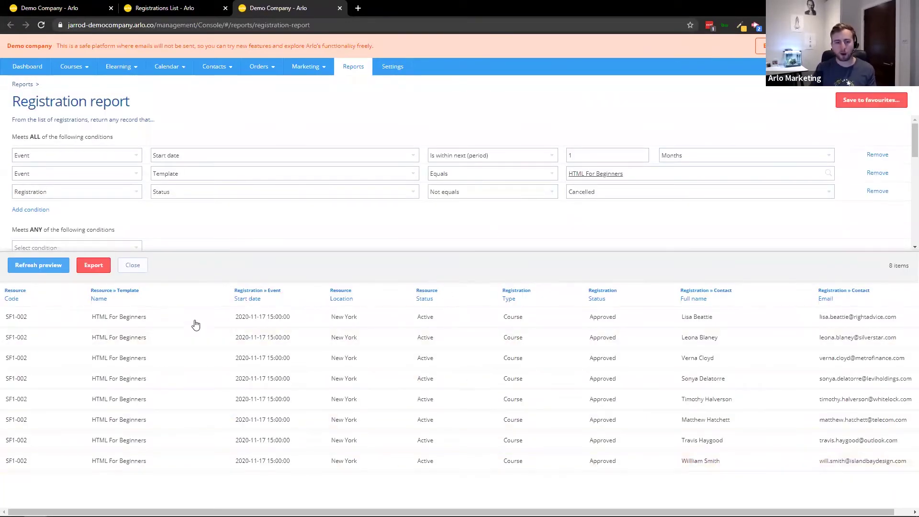
pyautogui.click(133, 266)
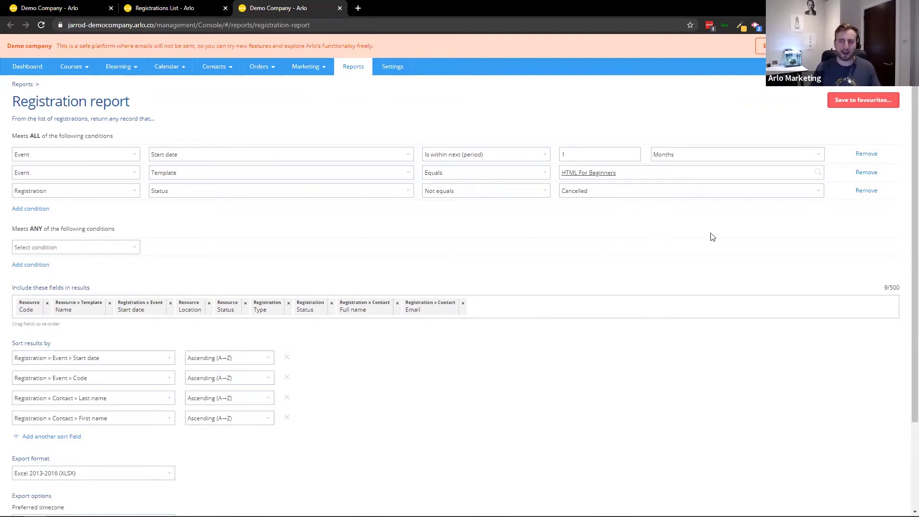
# Step: Remove the Template condition from the must-meet-all group and add Event Template Equals HTML For Beginners to the meet-any group
pyautogui.click(859, 174)
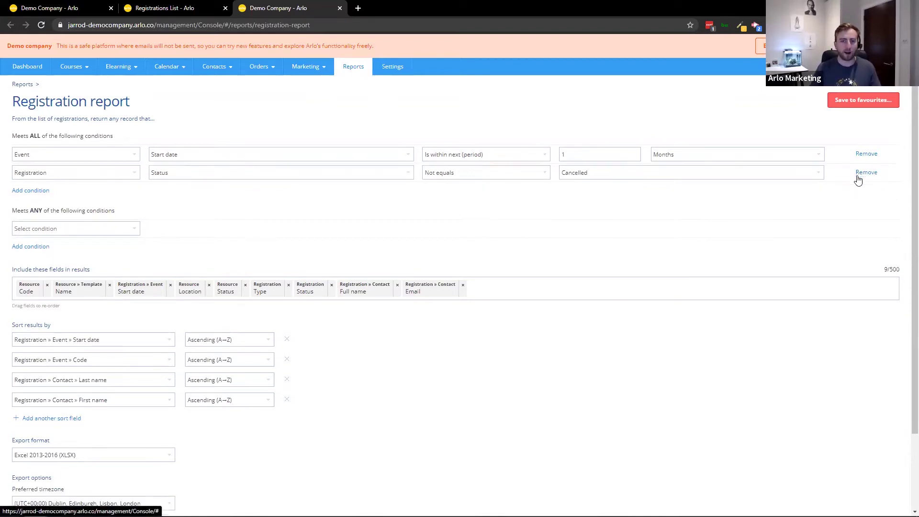
pyautogui.click(130, 232)
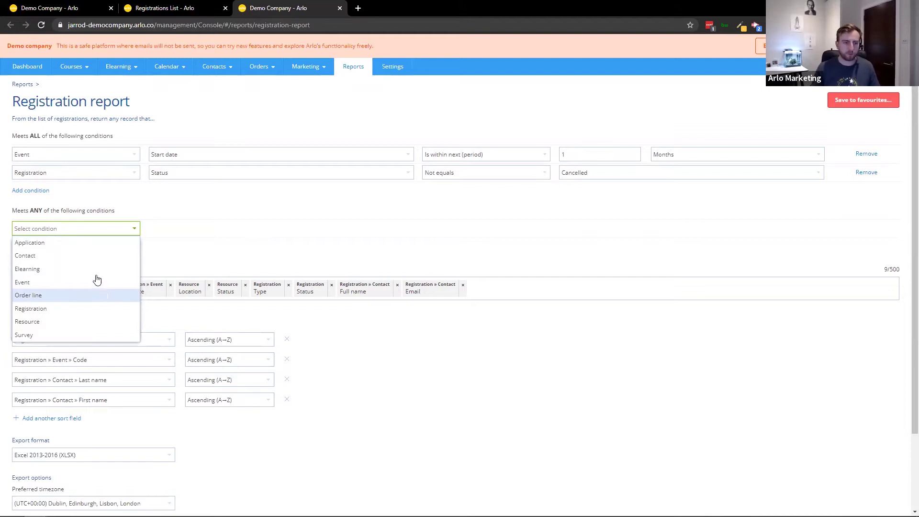
pyautogui.click(68, 282)
pyautogui.click(387, 230)
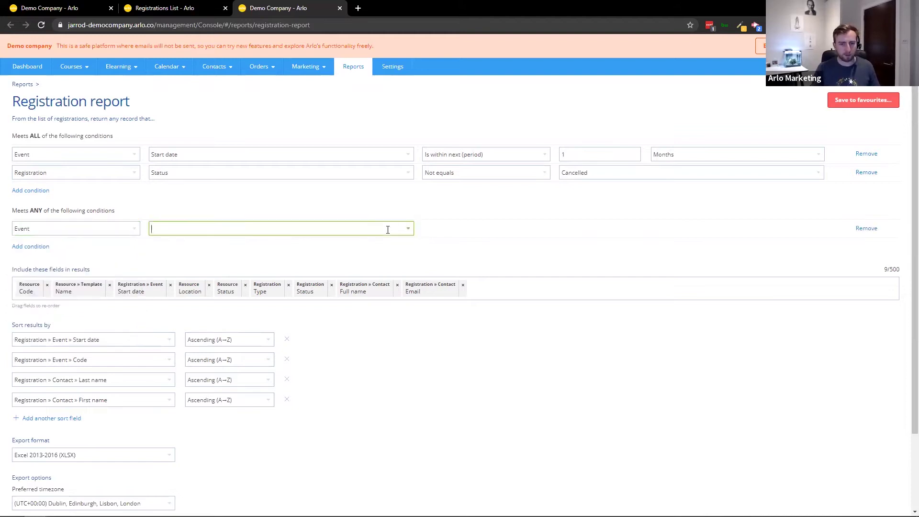
pyautogui.write('temp')
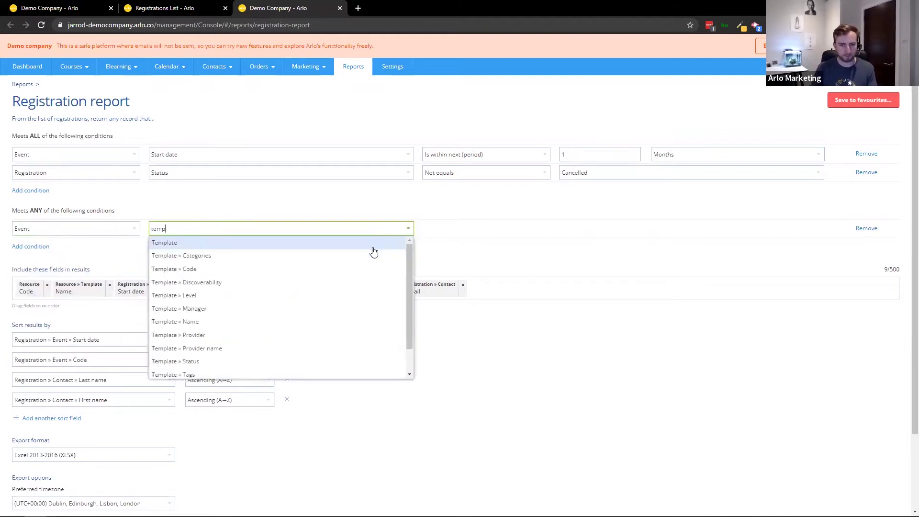
pyautogui.click(373, 244)
pyautogui.click(517, 236)
pyautogui.press('Tab')
pyautogui.write('html')
pyautogui.click(607, 244)
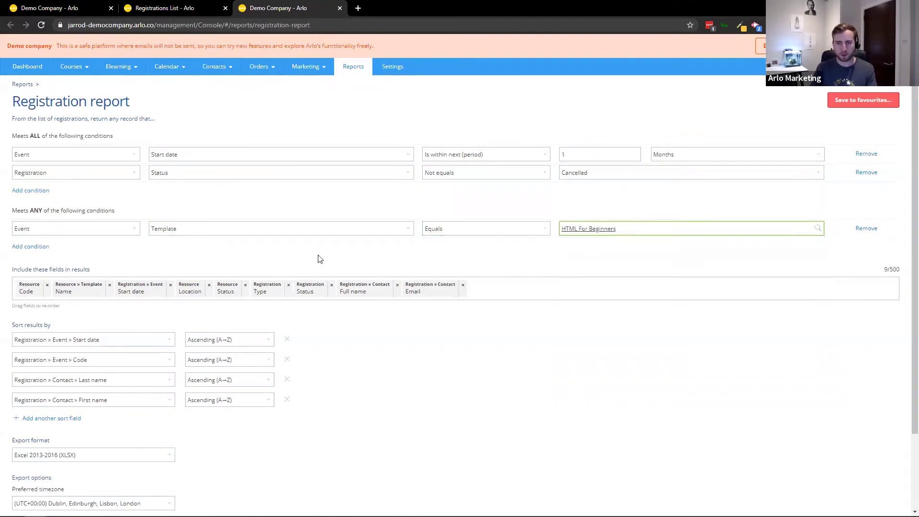
# Step: Add a second Event condition to the meet-any group, with Template Equals HTML for Experts
pyautogui.click(26, 247)
pyautogui.click(29, 248)
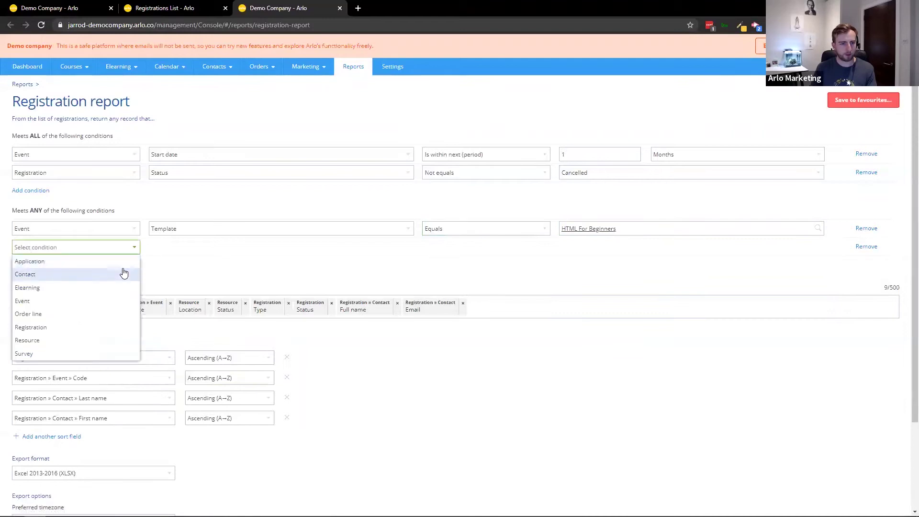
pyautogui.click(134, 299)
pyautogui.write('tmep')
pyautogui.press('BackSpace')
pyautogui.press('BackSpace')
pyautogui.press('BackSpace')
pyautogui.write('e')
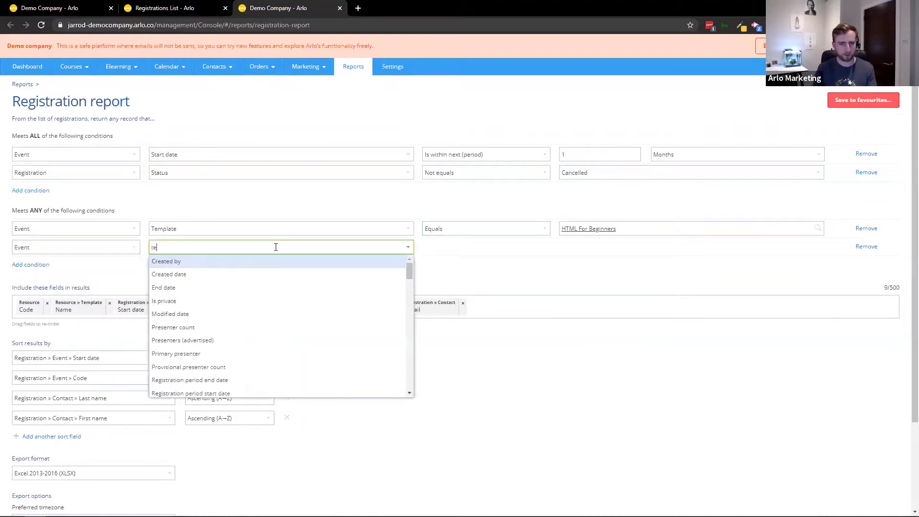
pyautogui.write('mp')
pyautogui.click(251, 260)
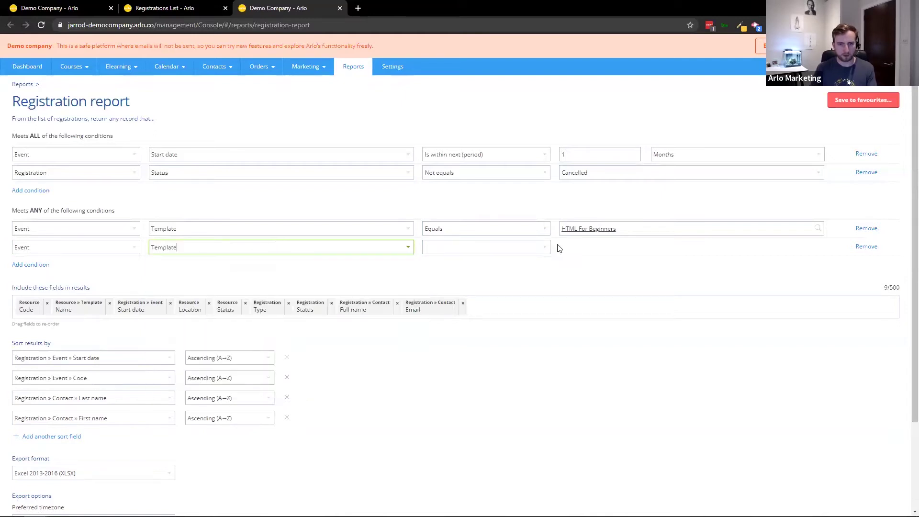
pyautogui.click(527, 254)
pyautogui.click(529, 260)
pyautogui.click(584, 246)
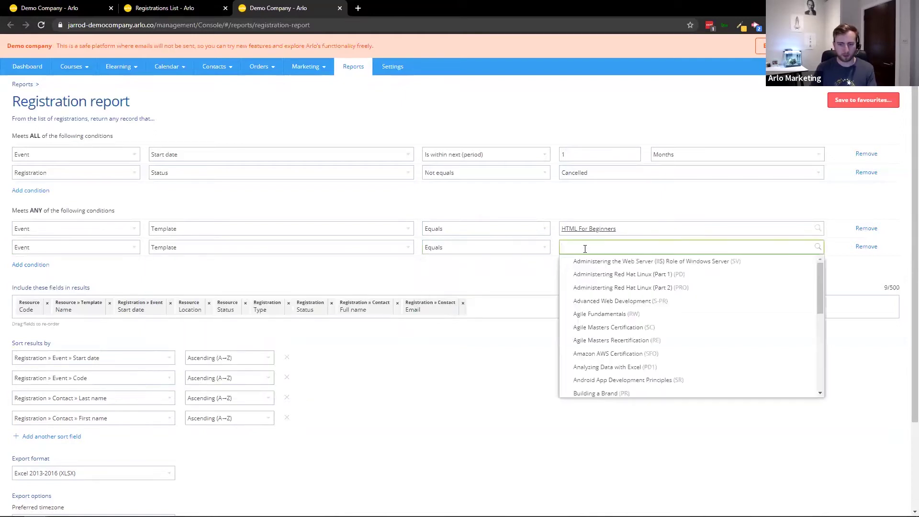
pyautogui.click(601, 274)
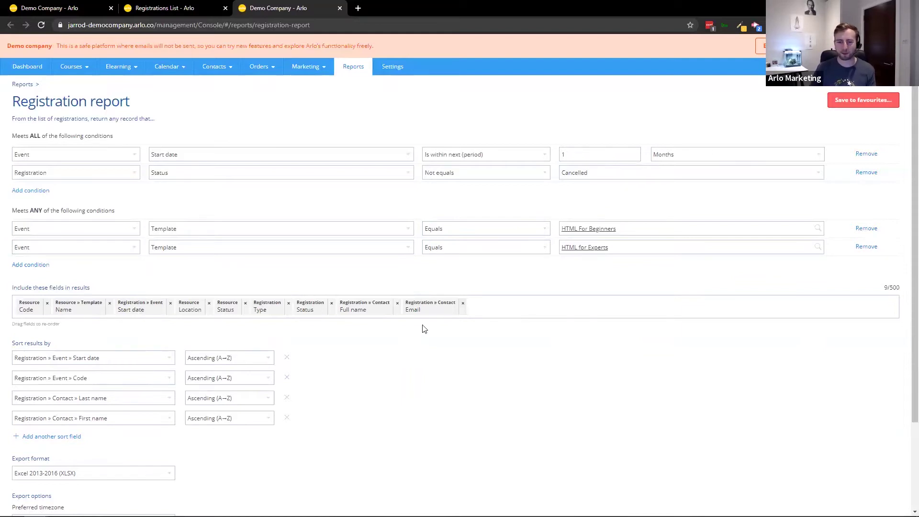
# Step: Add the Registration » Contact » Work phone field to the fields included in the results
pyautogui.click(479, 313)
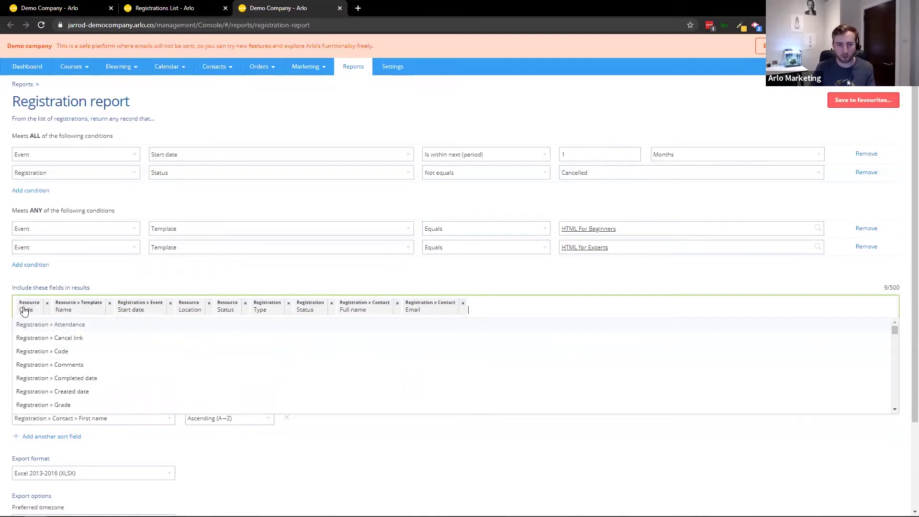
pyautogui.scroll(-15, 474, 367)
pyautogui.scroll(-15, 482, 379)
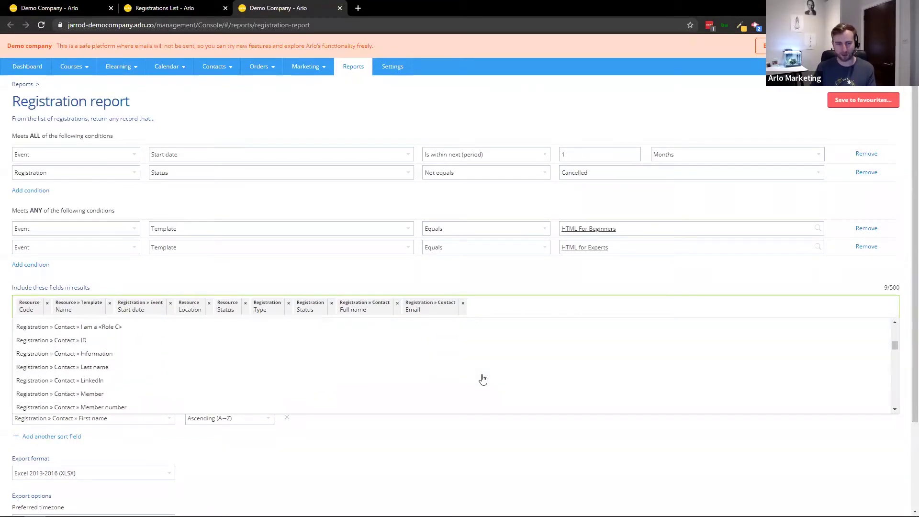
pyautogui.scroll(-15, 485, 386)
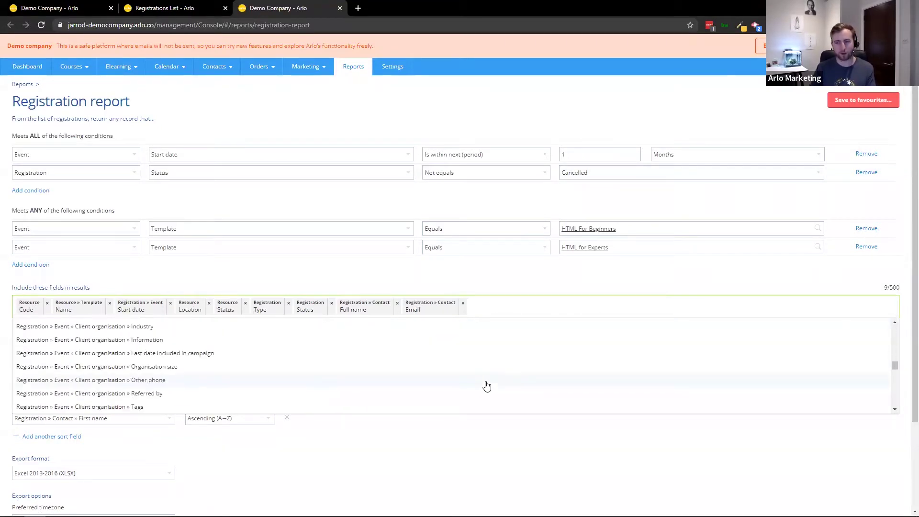
pyautogui.scroll(-10, 485, 384)
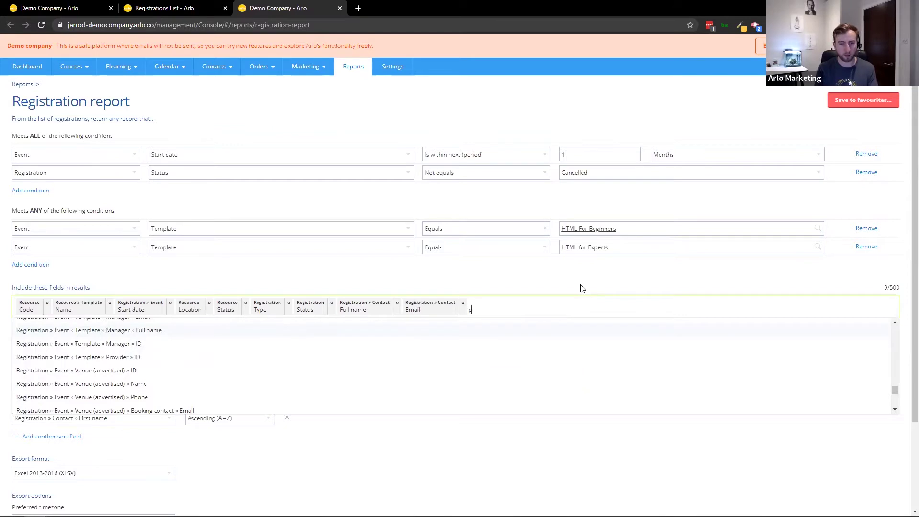
pyautogui.write('hone')
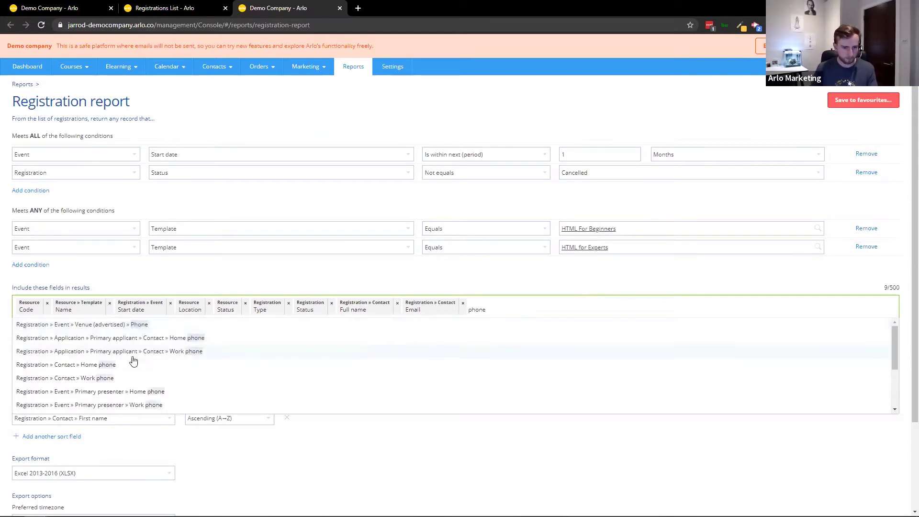
pyautogui.click(87, 379)
pyautogui.click(630, 286)
# Step: Add the Registration » Contact » Employment » Organisation name field to the fields included in the results
pyautogui.click(605, 307)
pyautogui.write('org')
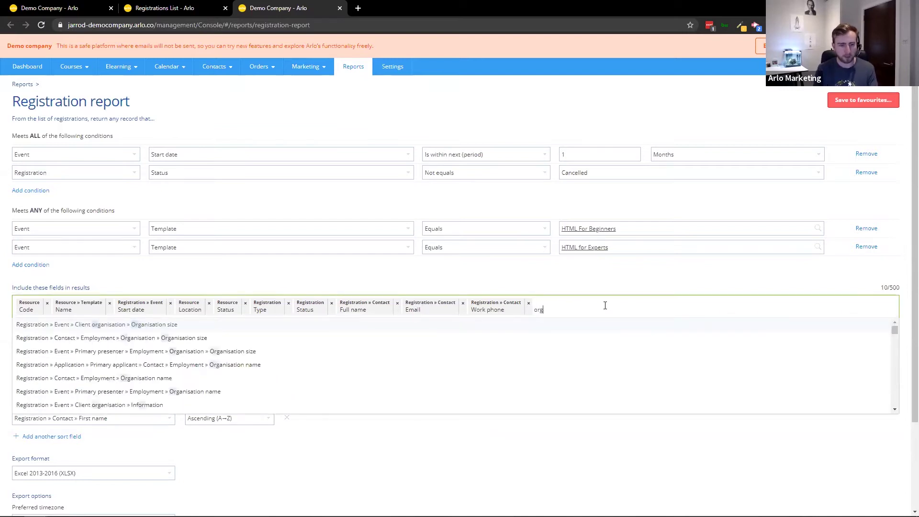
pyautogui.write('anisatio')
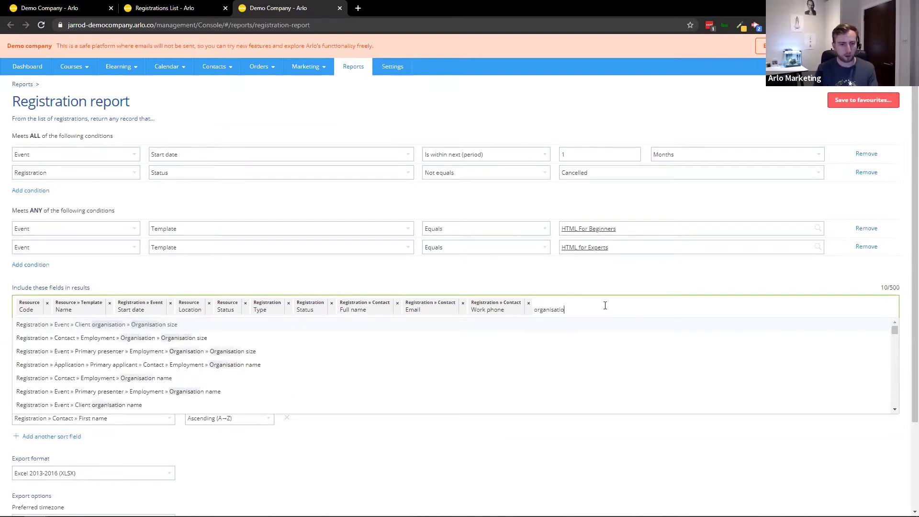
pyautogui.write('n')
pyautogui.click(79, 379)
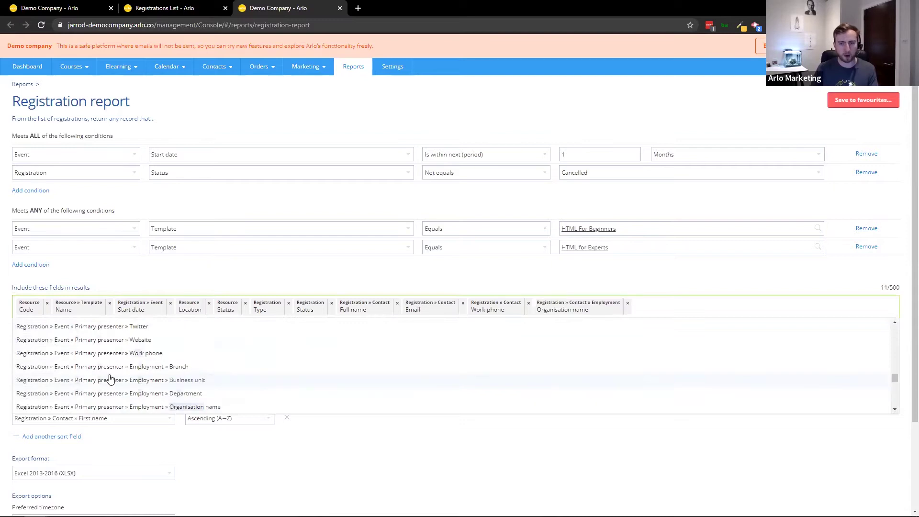
pyautogui.click(516, 285)
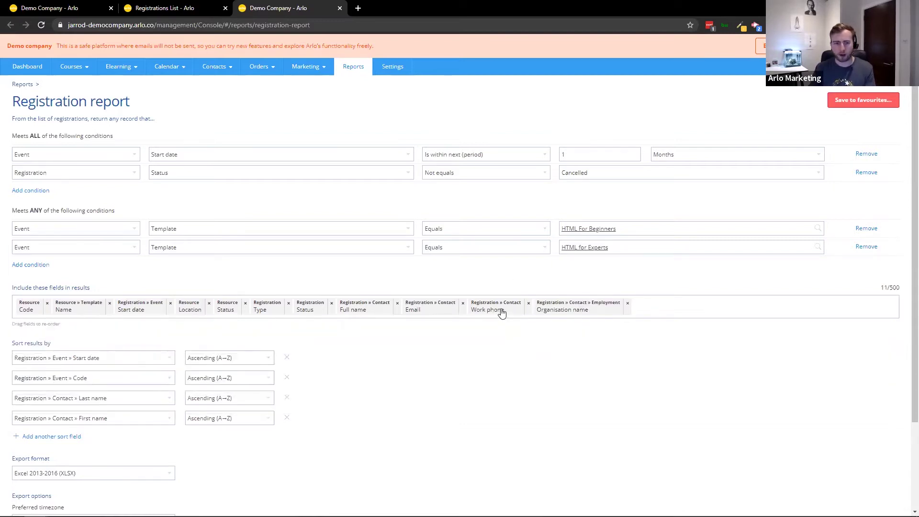
# Step: Reorder the included result fields so Full name, Organisation name, Email and Work phone follow Resource Code in that order
pyautogui.moveTo(338, 312); pyautogui.dragTo(72, 315)
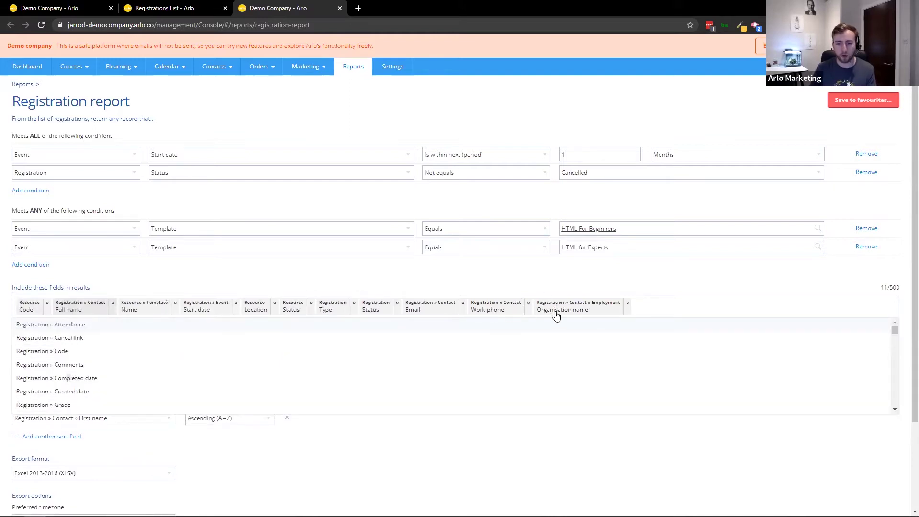
pyautogui.moveTo(585, 305); pyautogui.dragTo(144, 311)
pyautogui.moveTo(529, 307); pyautogui.dragTo(241, 309)
pyautogui.moveTo(593, 307); pyautogui.dragTo(287, 308)
pyautogui.click(309, 273)
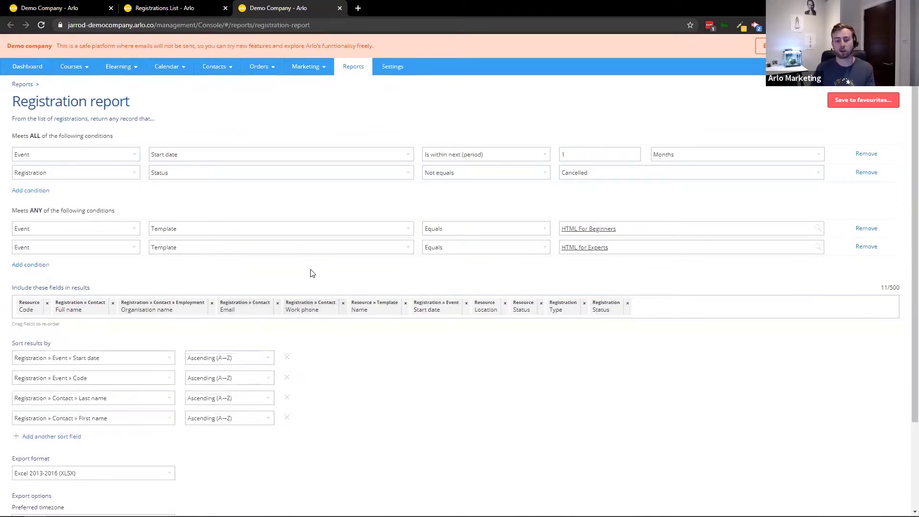
# Step: Preview the top 100 results, check the columns through to Registration Status, and close the preview
pyautogui.scroll(-3, 215, 412)
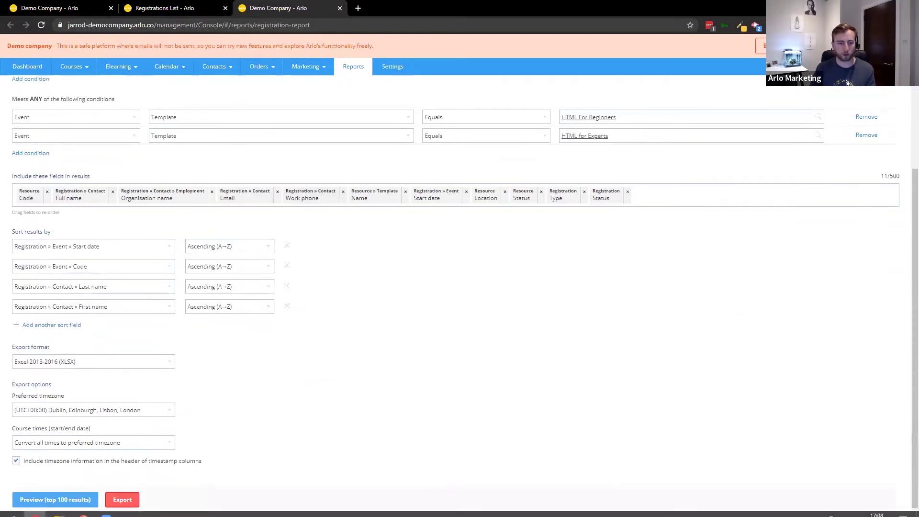
pyautogui.click(55, 499)
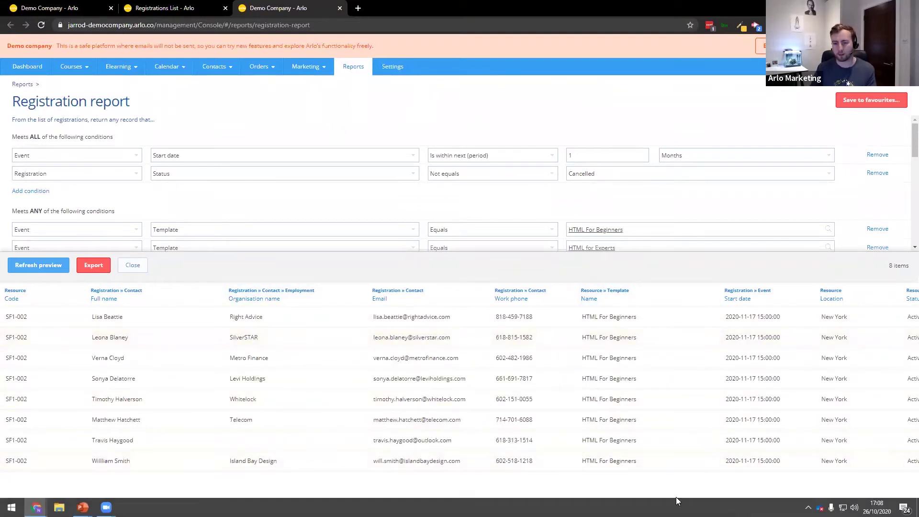
pyautogui.moveTo(680, 512); pyautogui.dragTo(872, 512)
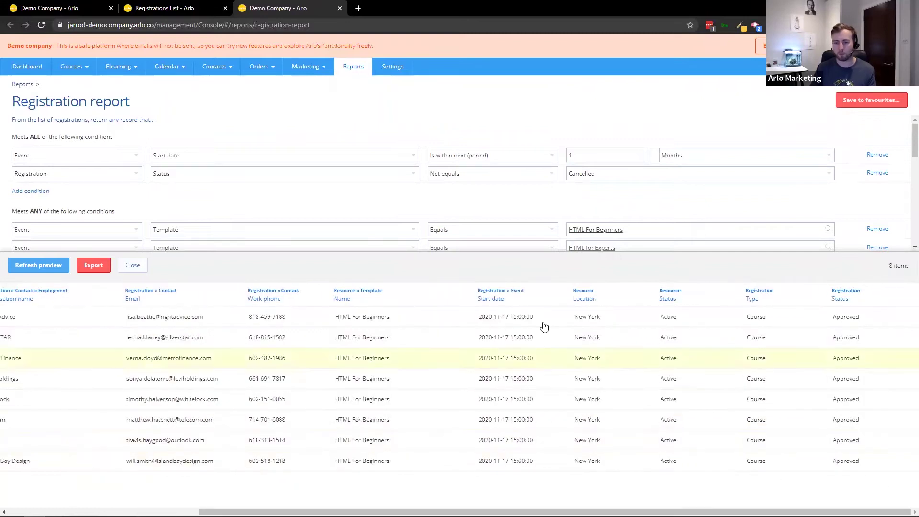
pyautogui.click(134, 266)
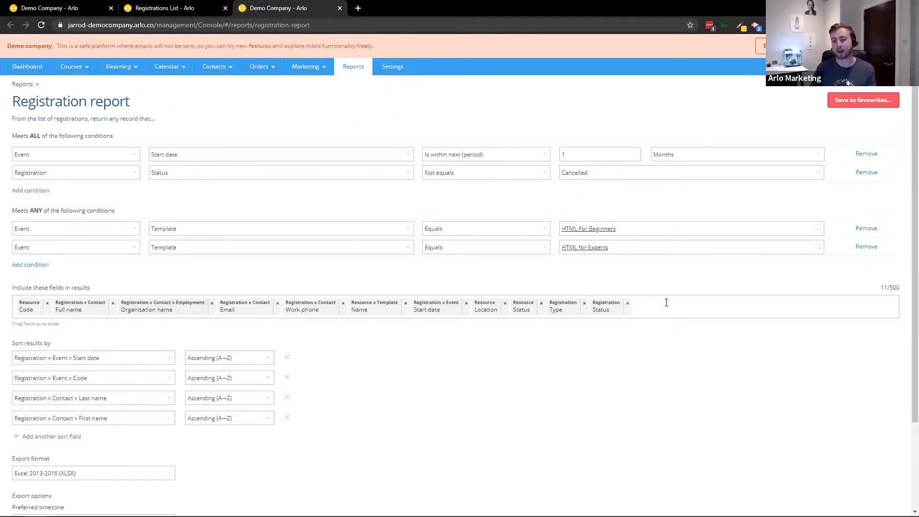
# Step: Search the available result fields for "order", look through the matching fields, and clear the search without adding any
pyautogui.click(667, 303)
pyautogui.write('order')
pyautogui.scroll(-10, 768, 385)
pyautogui.scroll(1, 768, 383)
pyautogui.press('BackSpace')
pyautogui.press('BackSpace')
pyautogui.press('BackSpace')
pyautogui.press('BackSpace')
pyautogui.press('BackSpace')
pyautogui.click(681, 287)
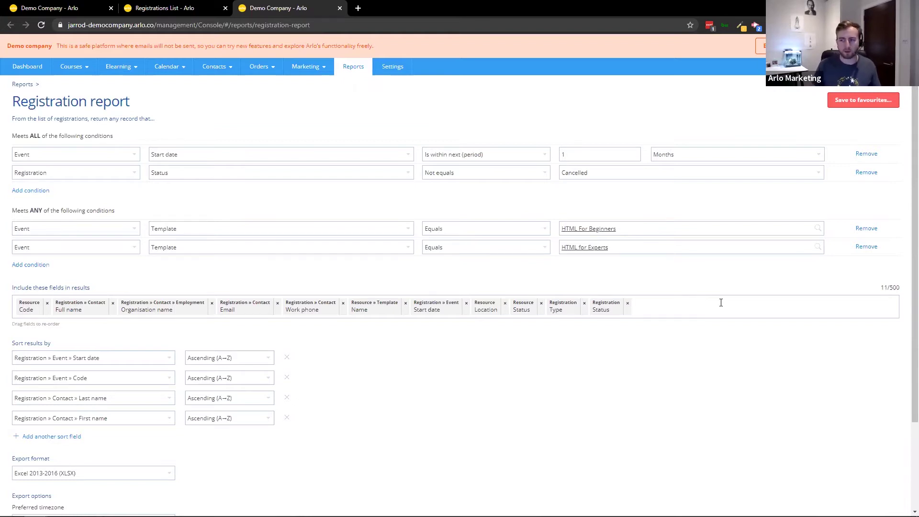
pyautogui.moveTo(871, 289); pyautogui.dragTo(905, 293)
pyautogui.click(902, 291)
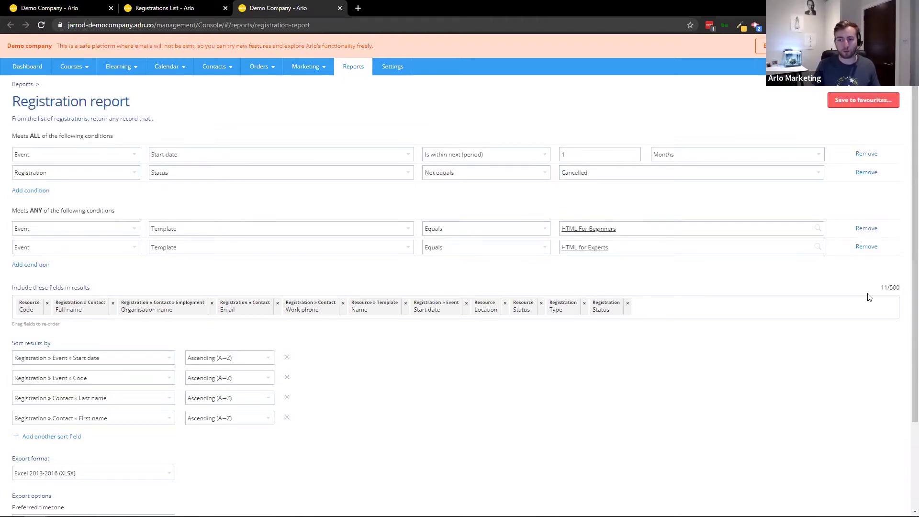
# Step: Export the registration report in the Excel 2013-2016 (XLSX) format and download the generated file
pyautogui.scroll(-3, 246, 378)
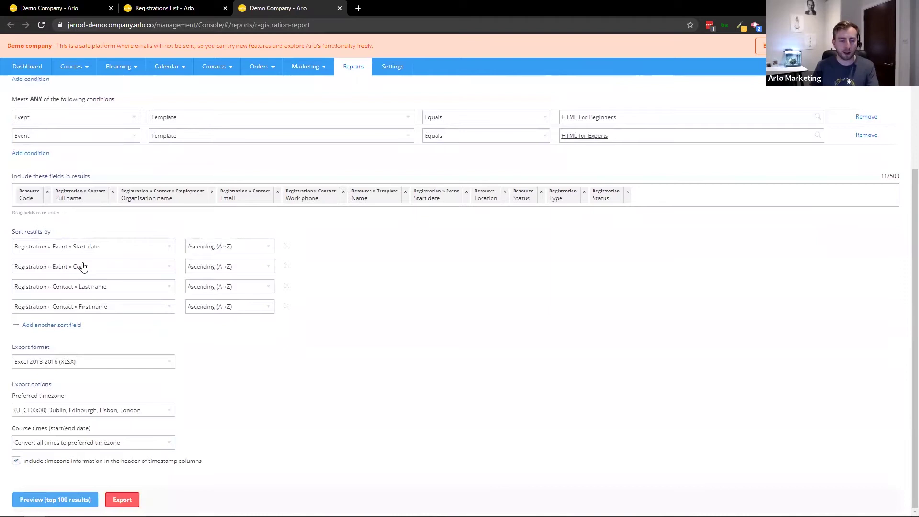
pyautogui.click(138, 362)
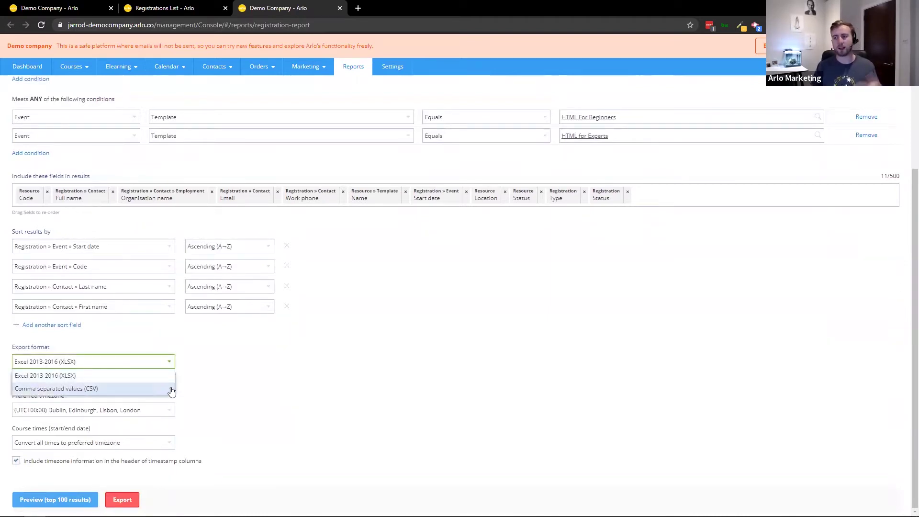
pyautogui.click(392, 396)
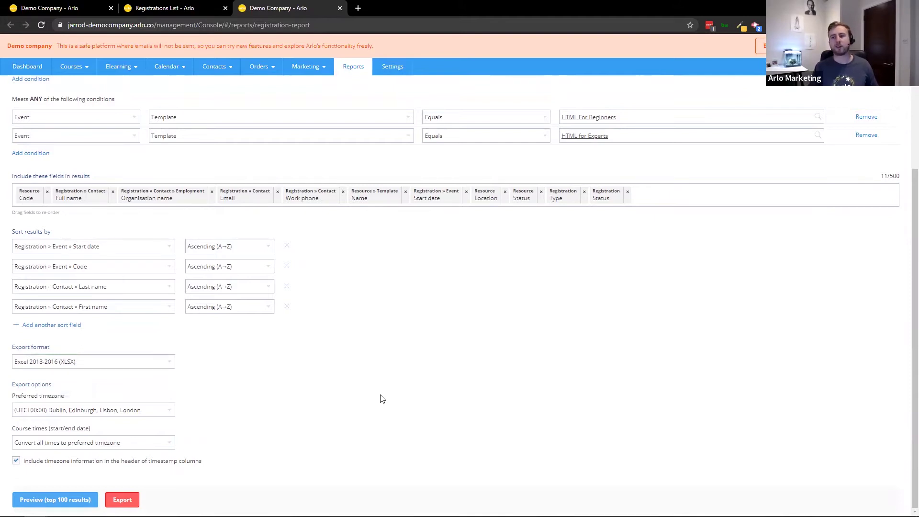
pyautogui.click(123, 500)
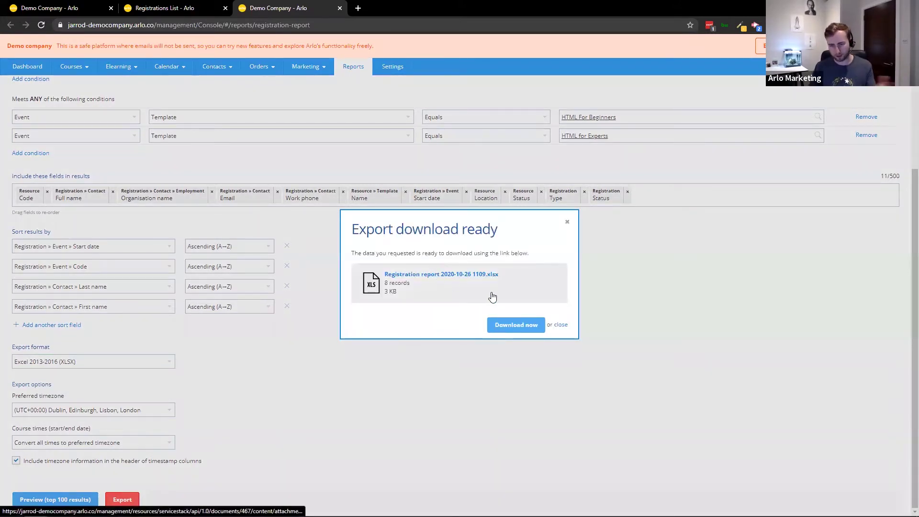
pyautogui.click(498, 327)
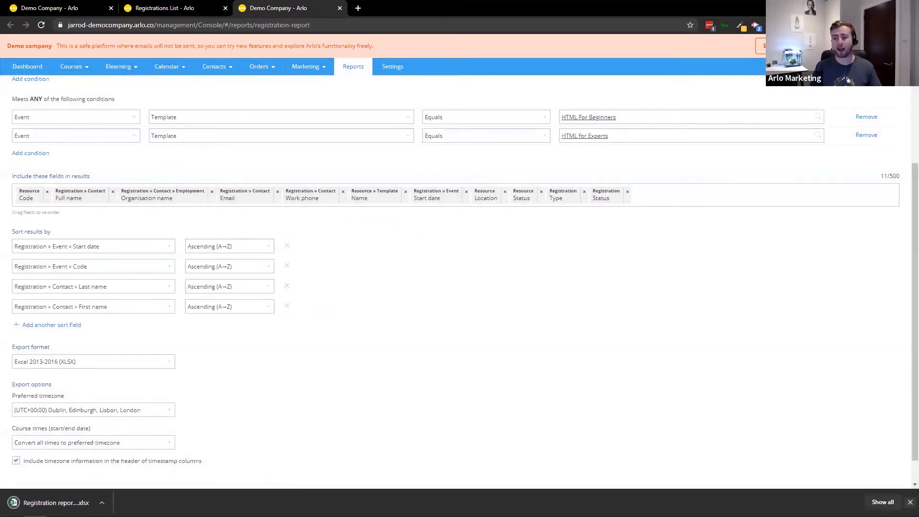
pyautogui.click(910, 502)
pyautogui.scroll(3, 809, 479)
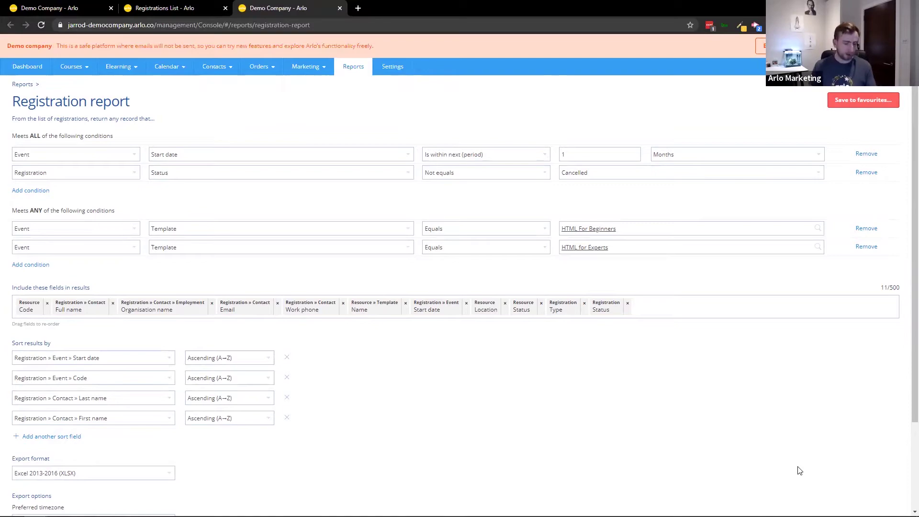
pyautogui.hotkey('alt', 'Tab')
pyautogui.press('Right')
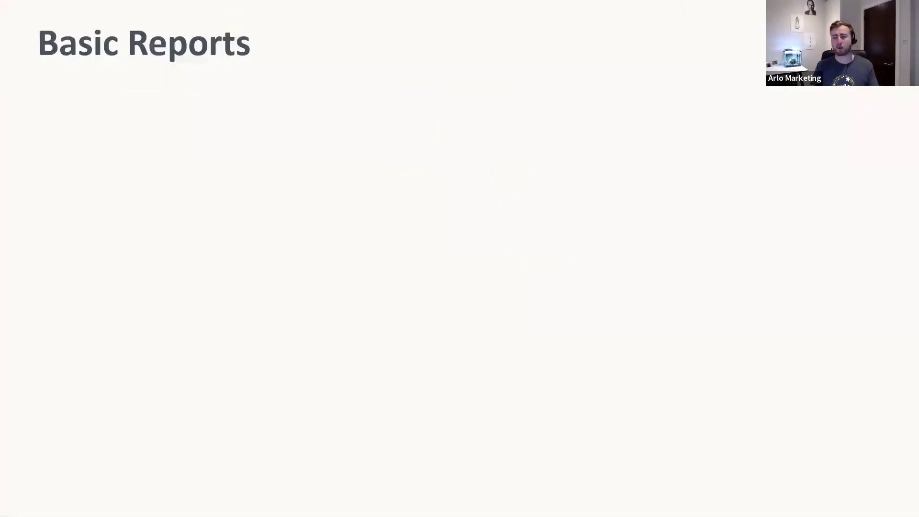
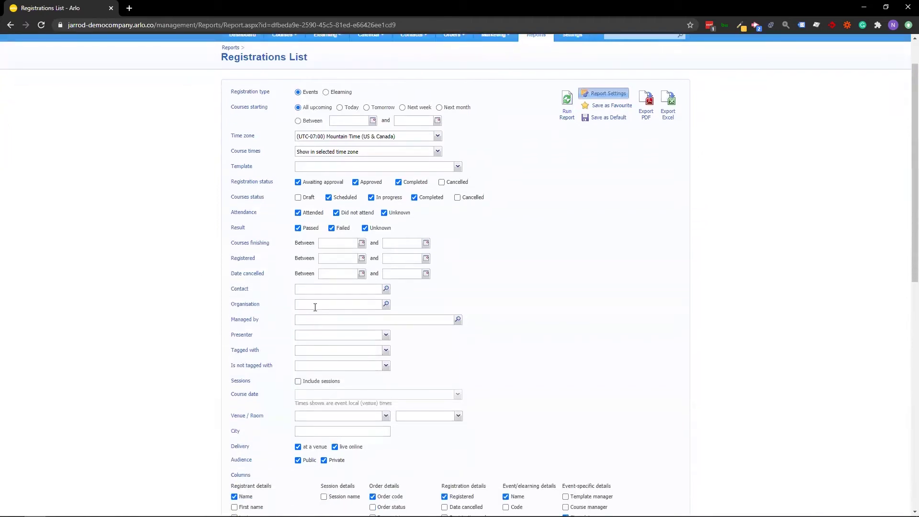
# Step: Filter the basic Registrations List report by the organisation DesignQ: Head Office
pyautogui.click(314, 303)
pyautogui.write('design')
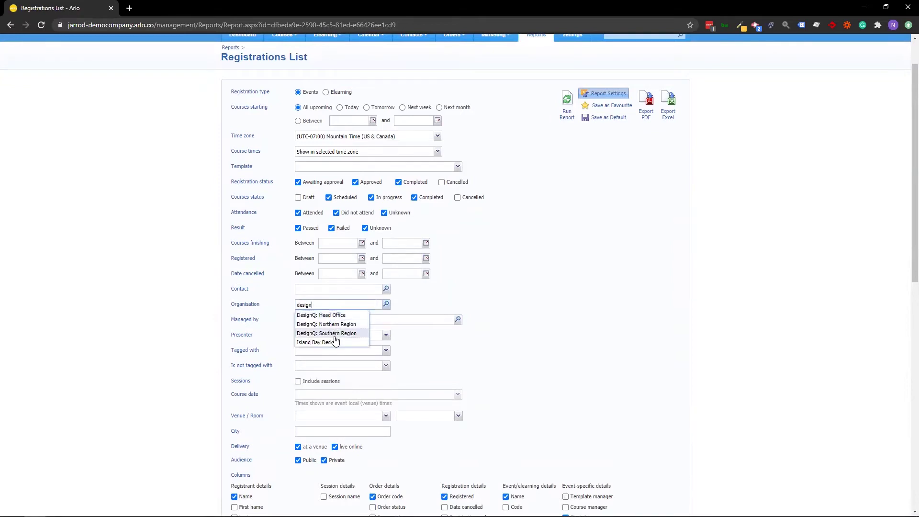
pyautogui.click(349, 316)
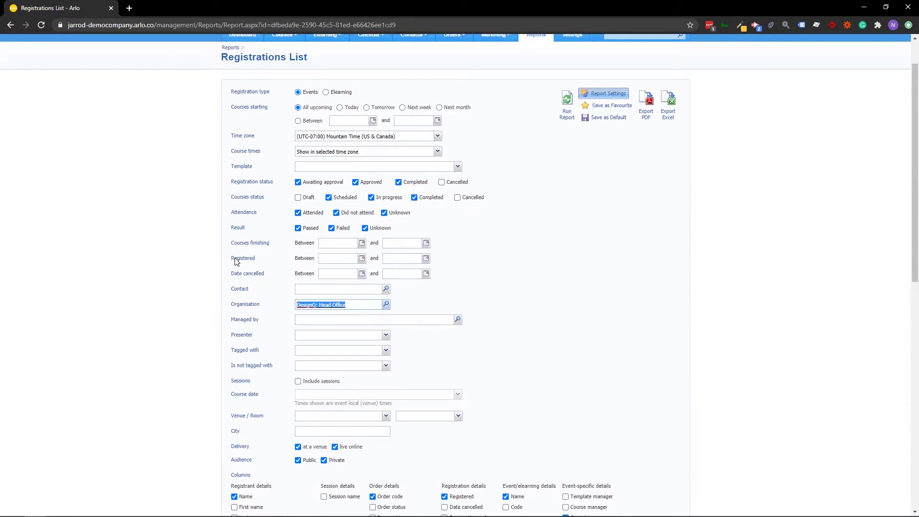
# Step: Set the Registered date range from 01-Apr-2020 to today's date, 26-Oct-2020
pyautogui.click(338, 258)
pyautogui.click(362, 259)
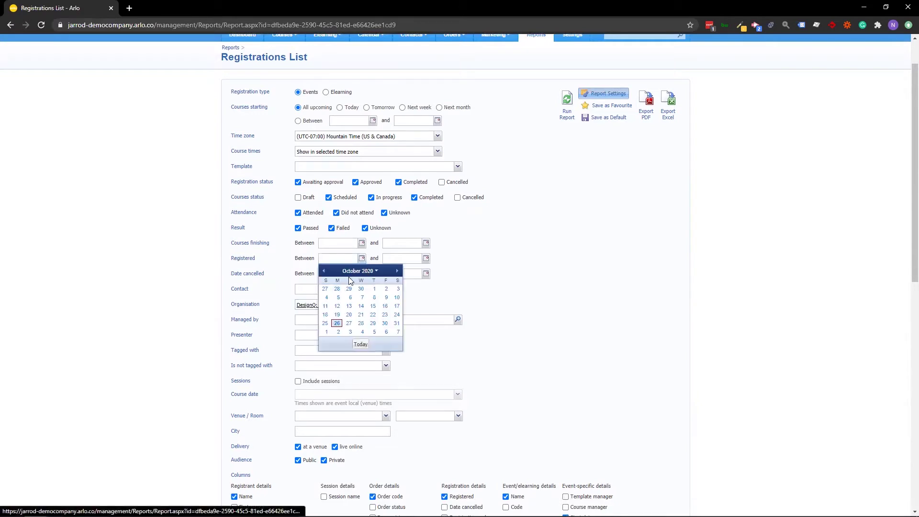
pyautogui.click(359, 270)
pyautogui.click(329, 306)
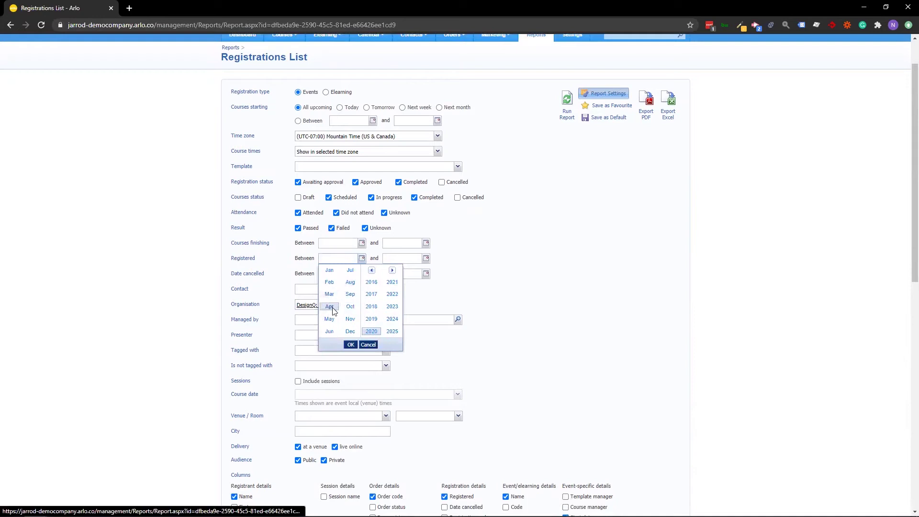
pyautogui.click(350, 344)
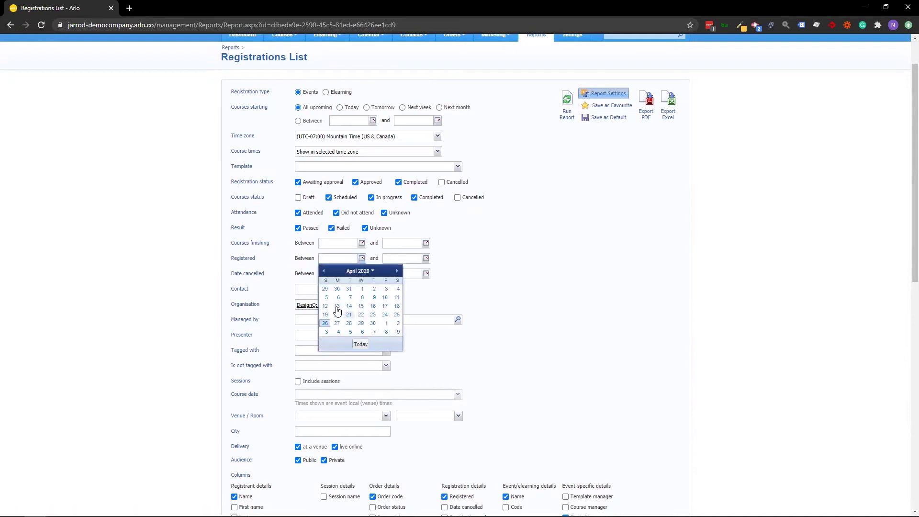
pyautogui.click(363, 289)
pyautogui.click(426, 259)
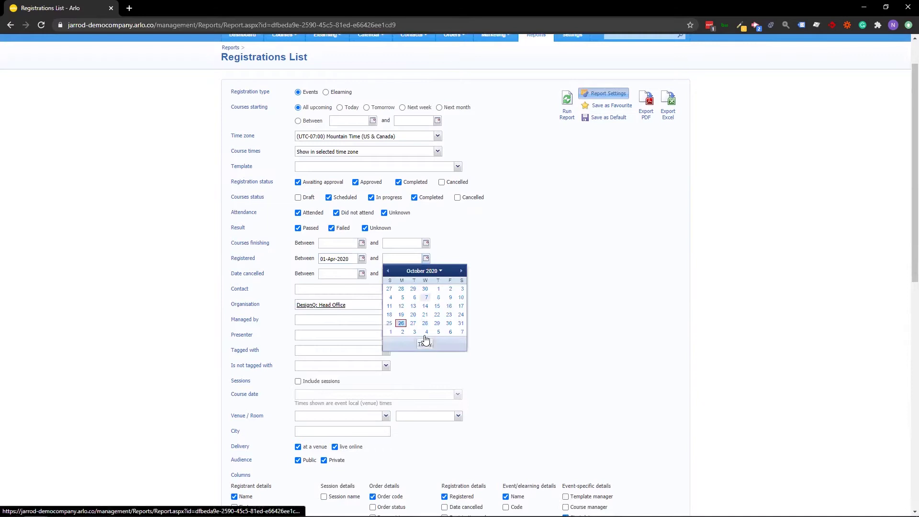
pyautogui.click(424, 345)
# Step: Collapse the additional report options and run the Registrations List report
pyautogui.scroll(-10, 554, 302)
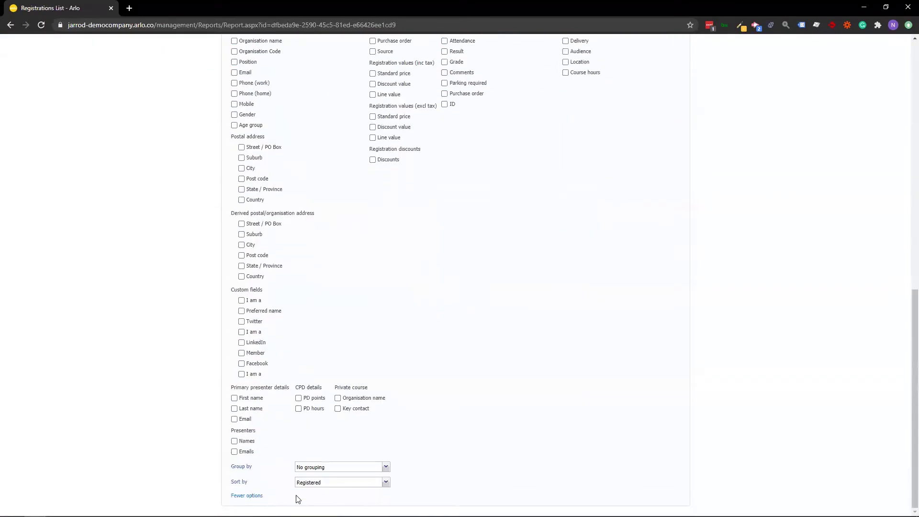
pyautogui.click(258, 497)
pyautogui.click(567, 150)
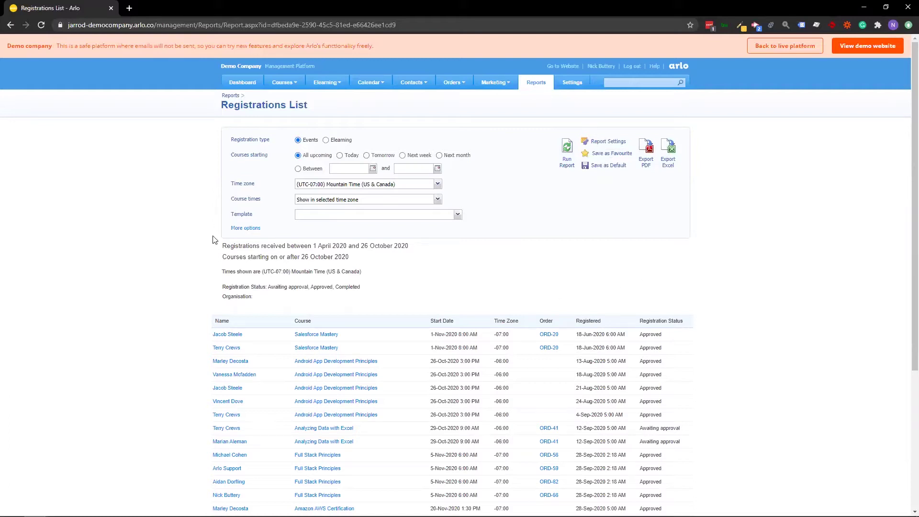
# Step: Expand the report options, search the page for "depart", and examine the available filters and columns for a department field
pyautogui.click(247, 229)
pyautogui.hotkey('ctrl', 'f')
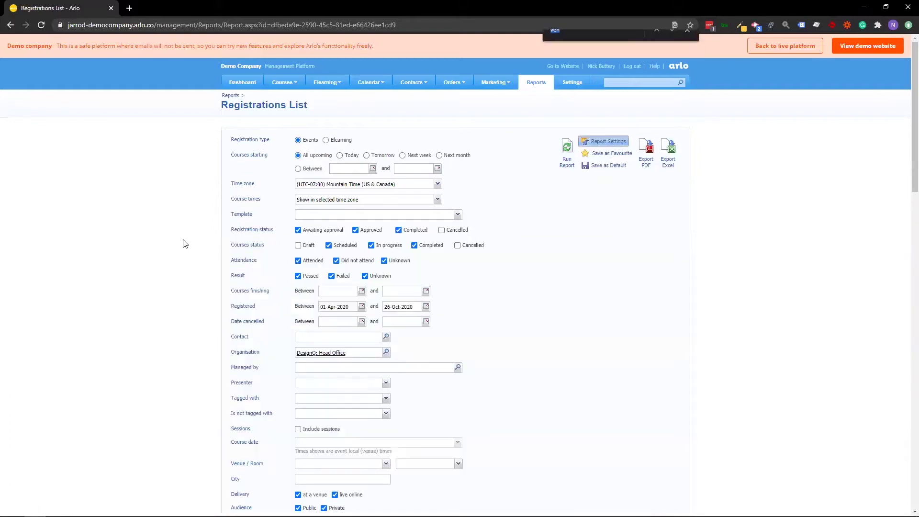
pyautogui.write('depart')
pyautogui.scroll(-5, 196, 216)
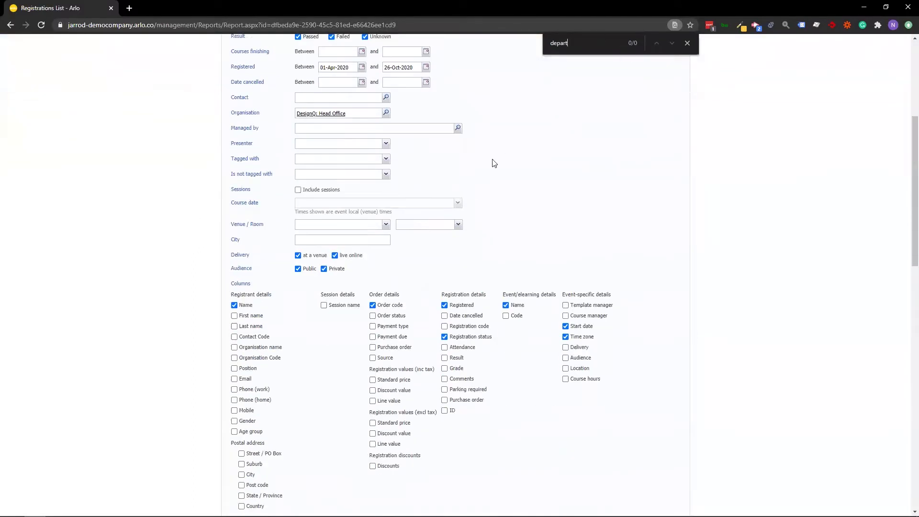
pyautogui.scroll(-3, 493, 209)
pyautogui.scroll(-3, 308, 242)
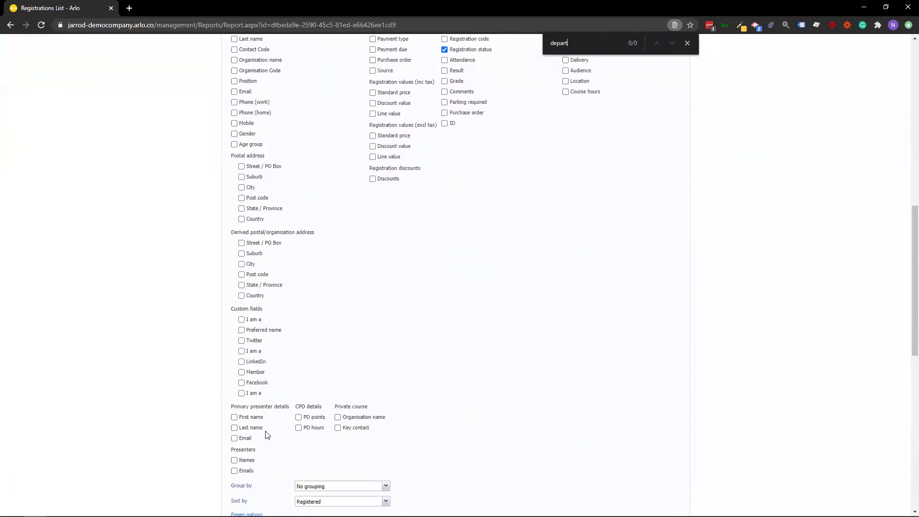
pyautogui.scroll(10, 287, 393)
pyautogui.scroll(-4, 330, 234)
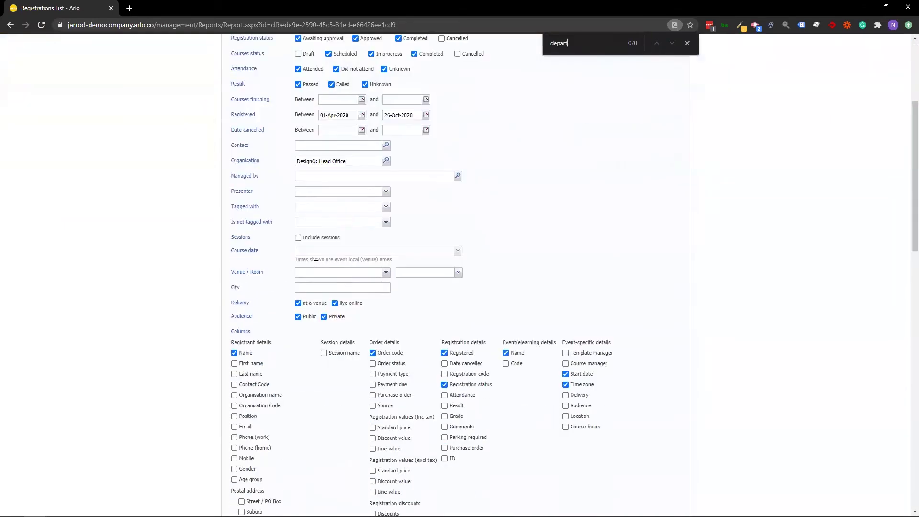
pyautogui.scroll(-6, 316, 264)
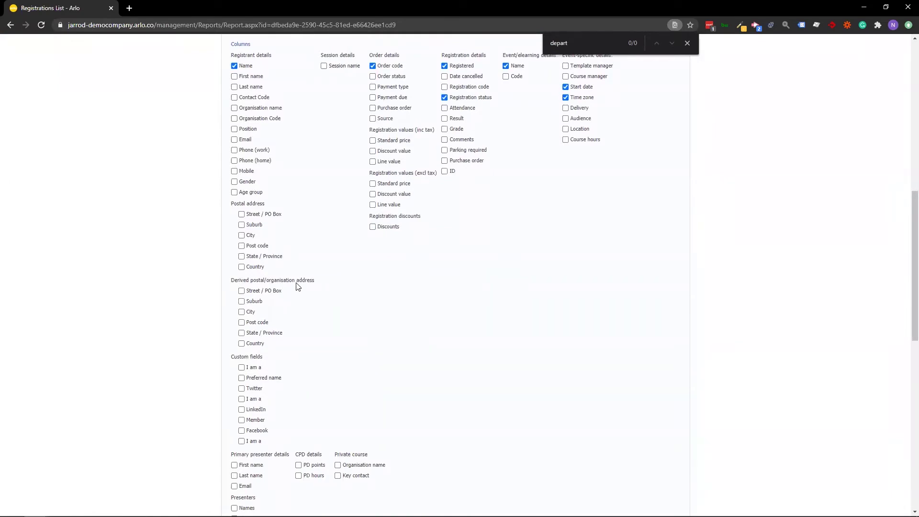
pyautogui.scroll(5, 283, 339)
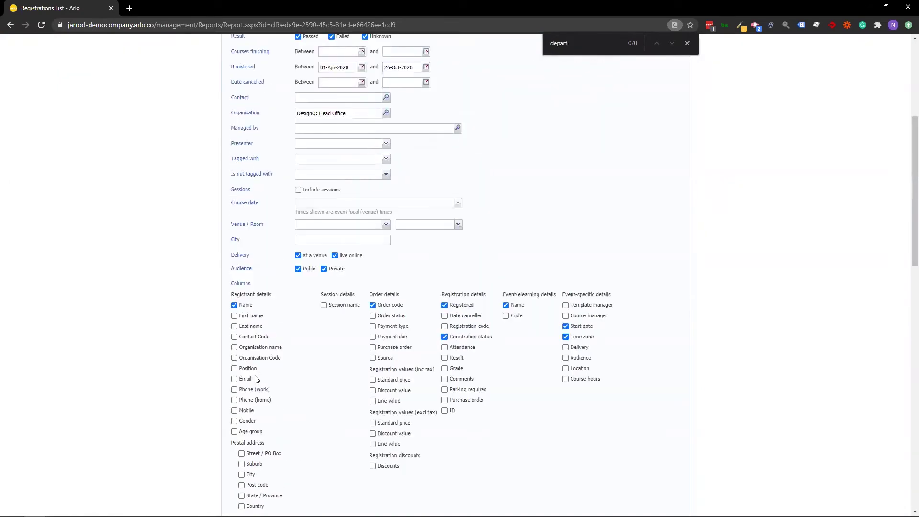
pyautogui.scroll(5, 292, 372)
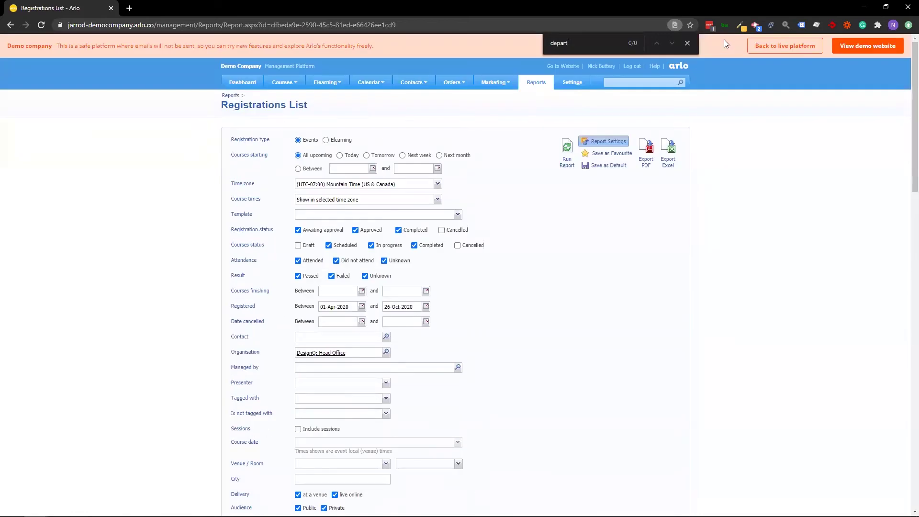
pyautogui.click(687, 44)
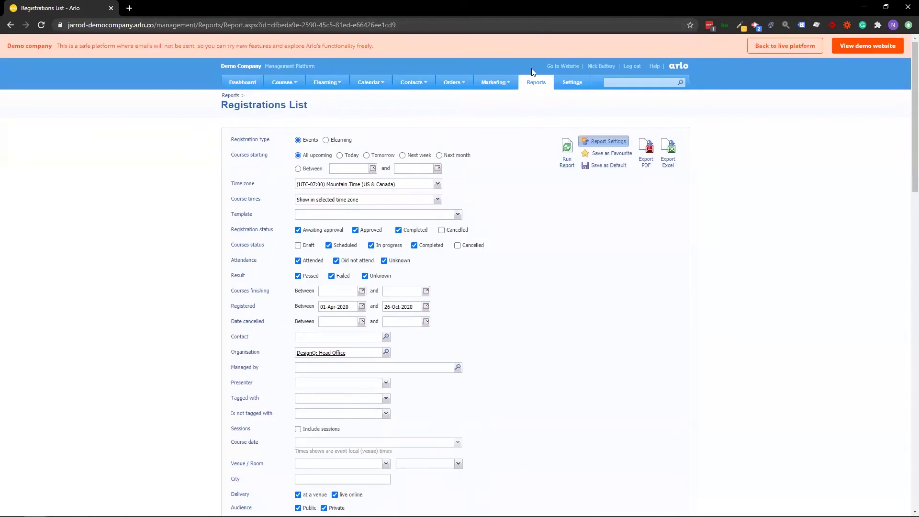
# Step: Open the Reports page in a new browser tab, close the old Registrations List tab, and open the advanced Registrations List report
pyautogui.click(536, 82)
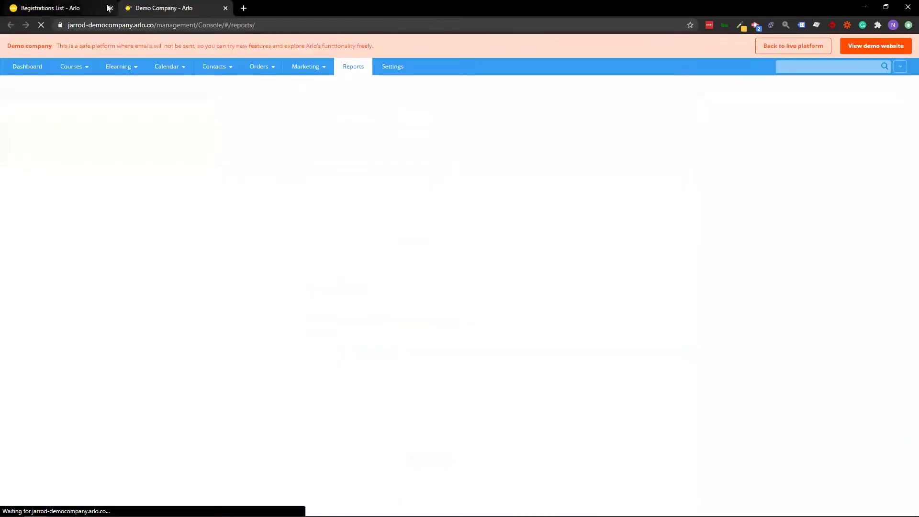
pyautogui.click(111, 8)
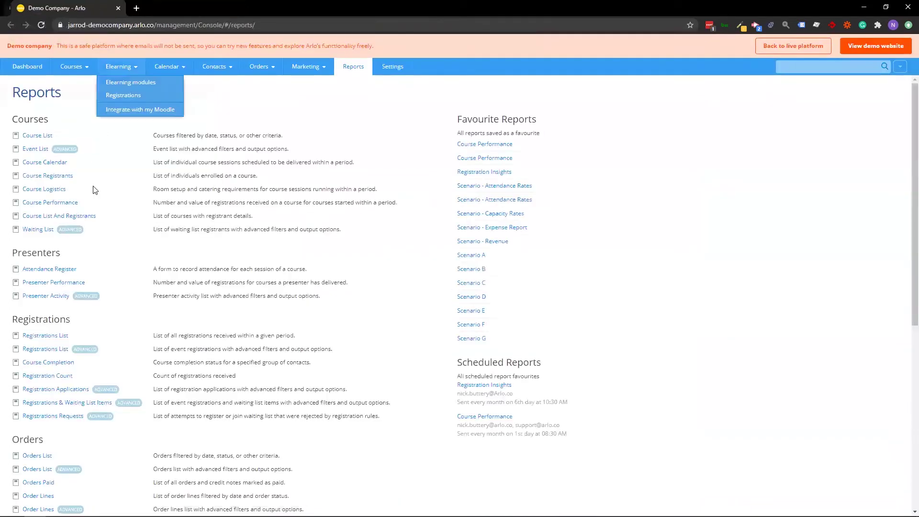
pyautogui.click(55, 335)
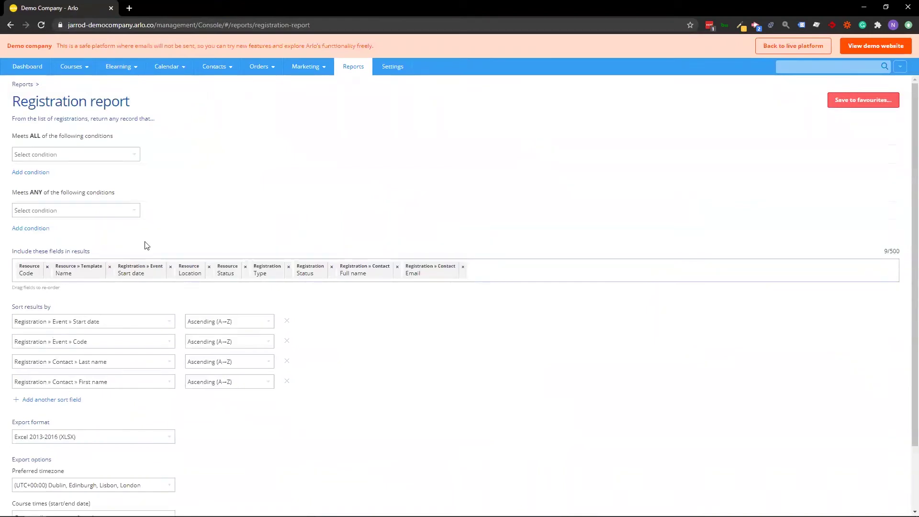
# Step: Require all registrations to match a condition where the Contact's Employment » Organisation equals DesignQ: Head Office
pyautogui.click(109, 154)
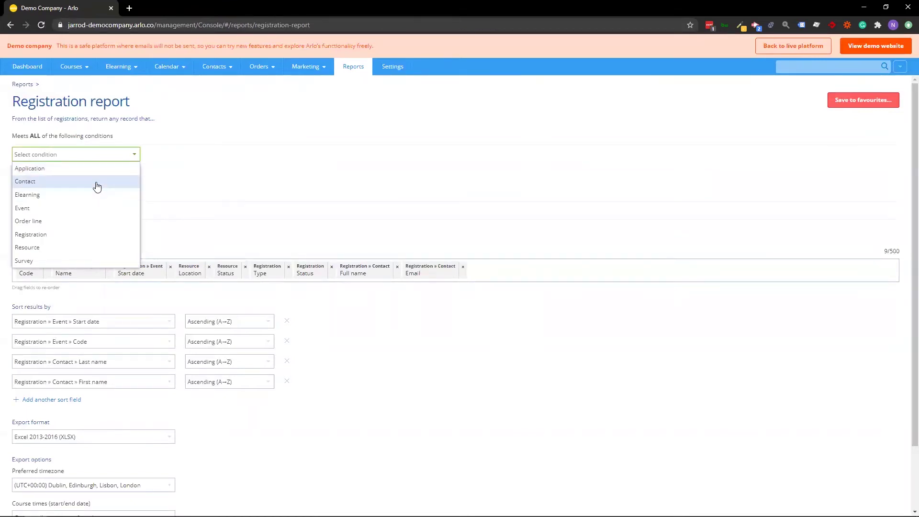
pyautogui.click(96, 182)
pyautogui.click(215, 154)
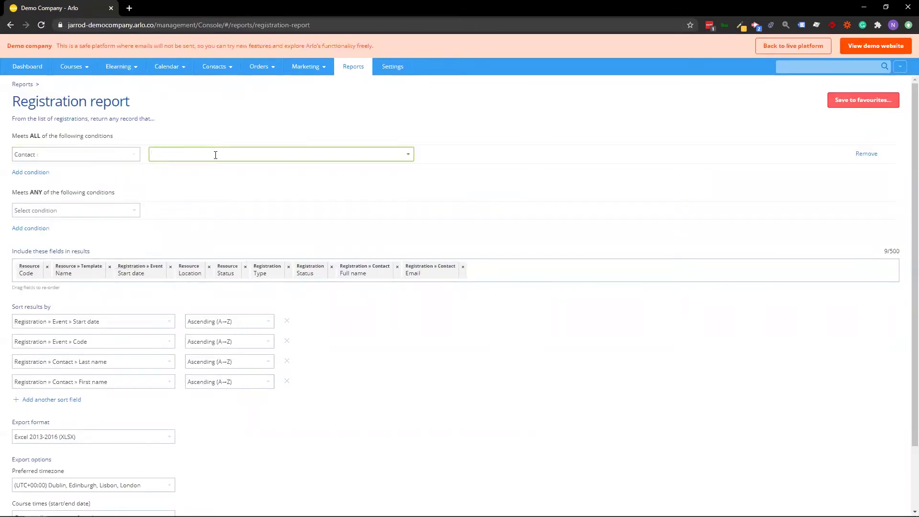
pyautogui.write('organ')
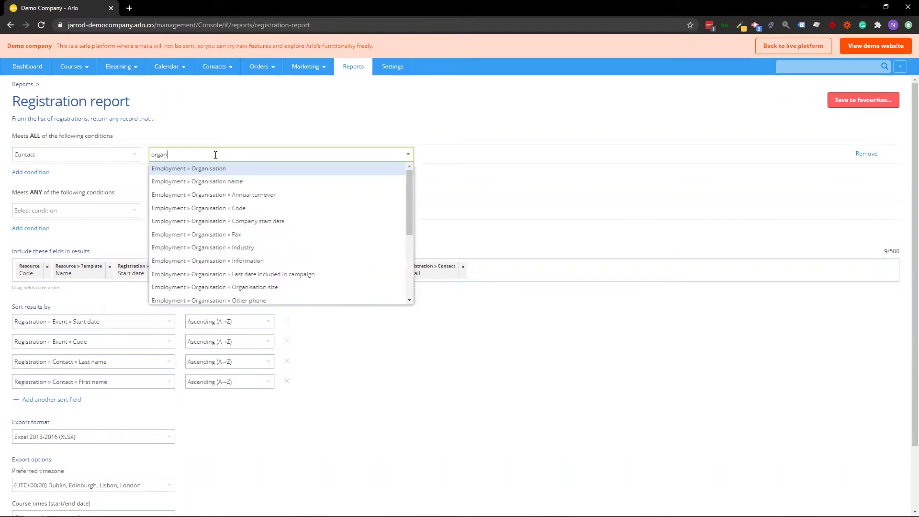
pyautogui.click(220, 175)
pyautogui.click(506, 158)
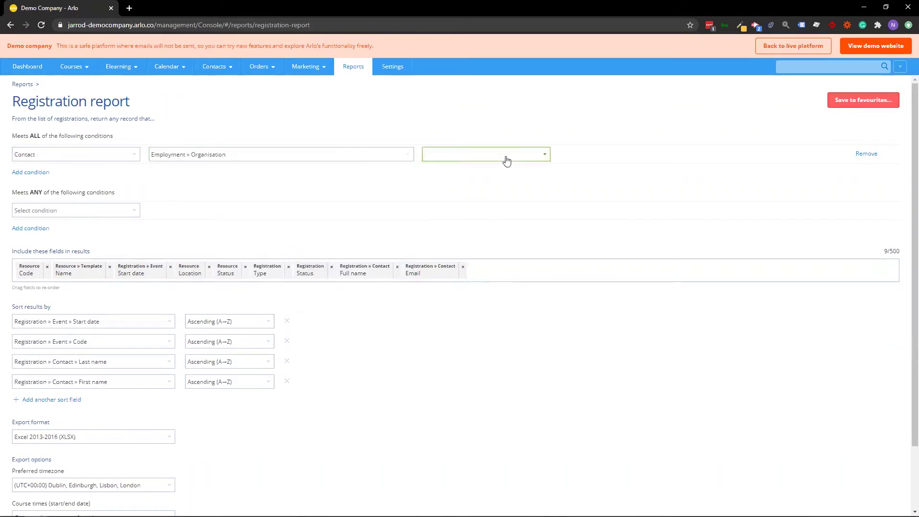
pyautogui.click(503, 171)
pyautogui.click(596, 154)
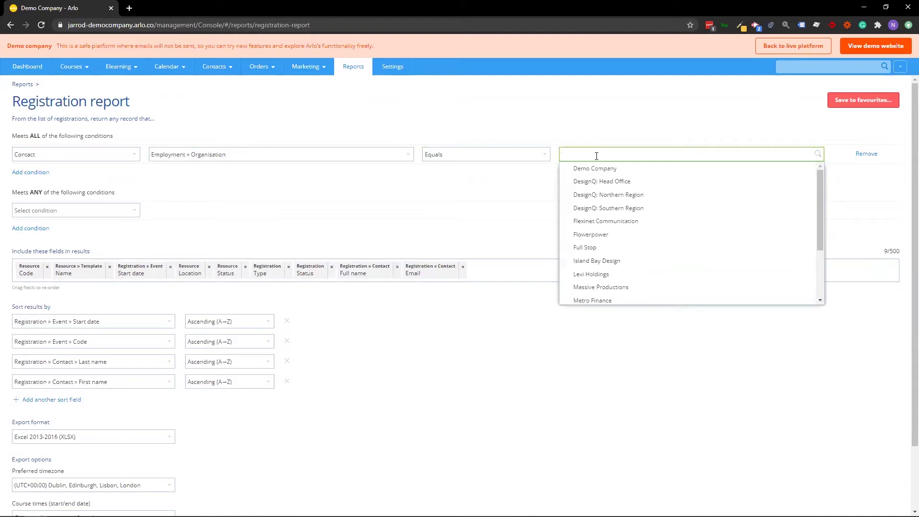
pyautogui.click(597, 181)
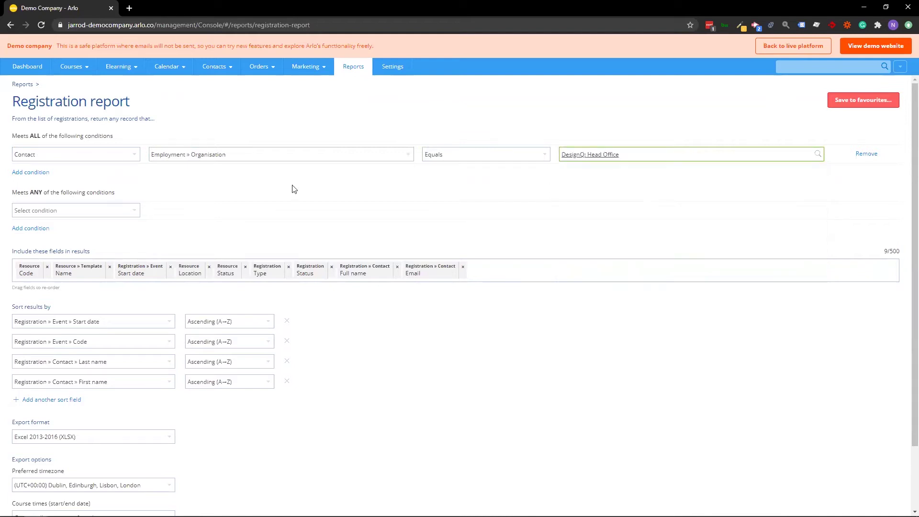
# Step: Add a second all-match condition on the Registration's Created date using the On or after operator
pyautogui.click(30, 172)
pyautogui.click(35, 172)
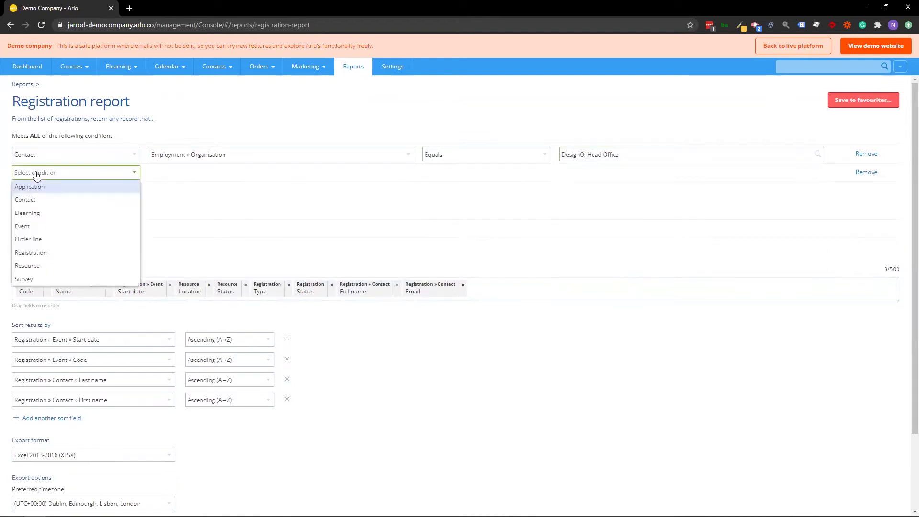
pyautogui.click(70, 253)
pyautogui.click(194, 168)
pyautogui.write('crea')
pyautogui.click(181, 199)
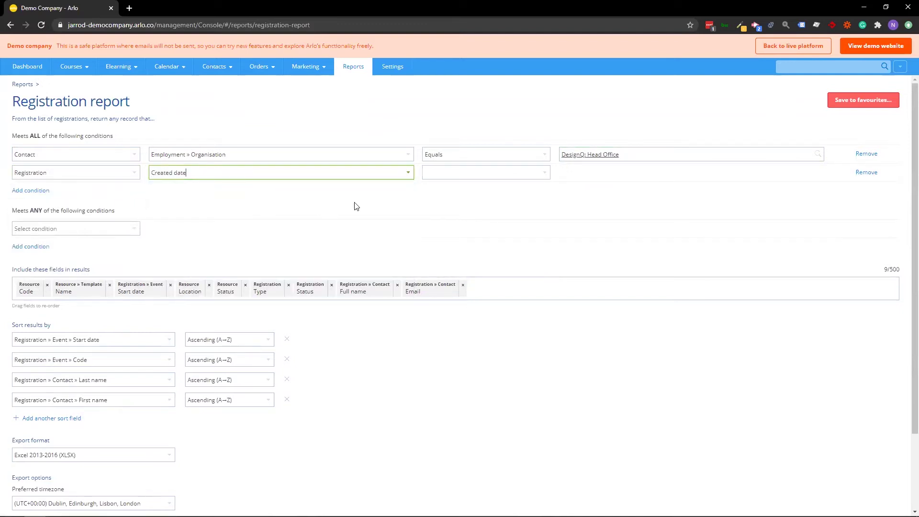
pyautogui.click(479, 173)
pyautogui.click(466, 213)
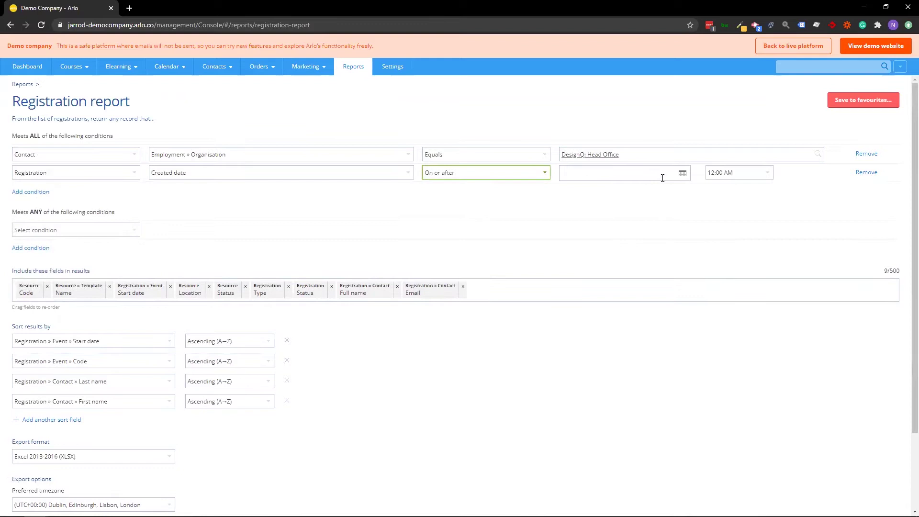
# Step: Set the Created date condition to 01-Apr-2020
pyautogui.click(682, 174)
pyautogui.click(609, 191)
pyautogui.click(573, 228)
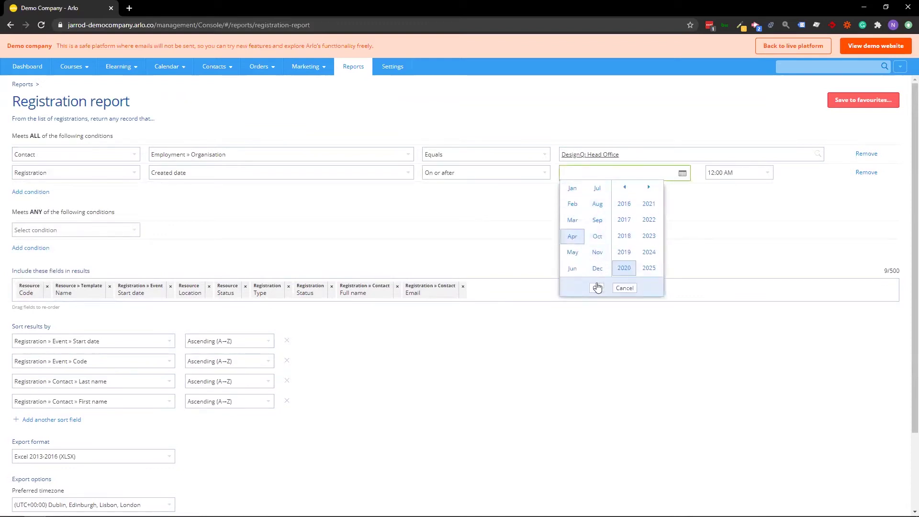
pyautogui.click(598, 288)
pyautogui.click(617, 210)
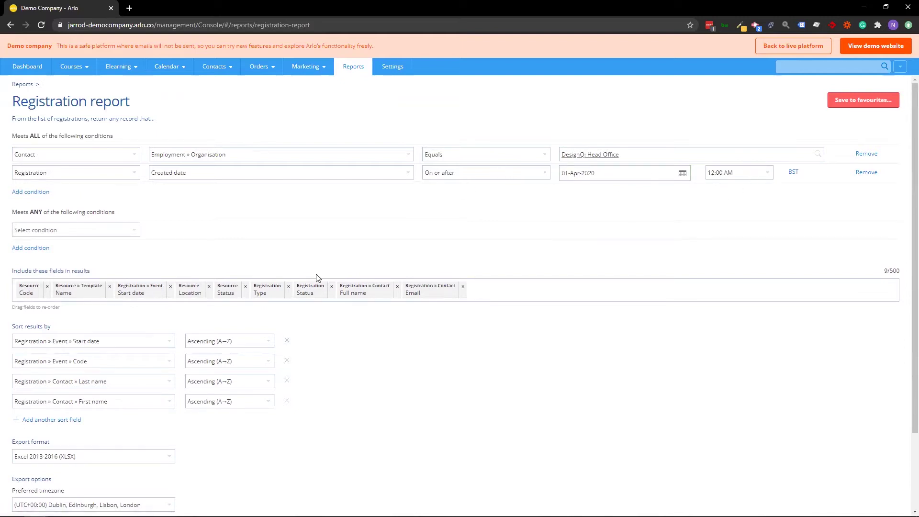
# Step: Add the Registration » Contact » Employment » Department field to the fields included in the results
pyautogui.click(517, 290)
pyautogui.write('design')
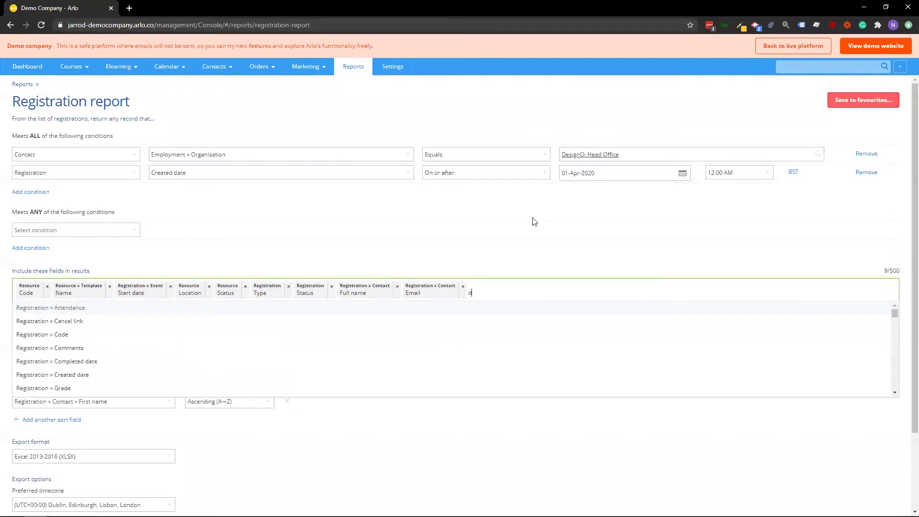
pyautogui.press('BackSpace')
pyautogui.press('BackSpace')
pyautogui.press('BackSpace')
pyautogui.press('BackSpace')
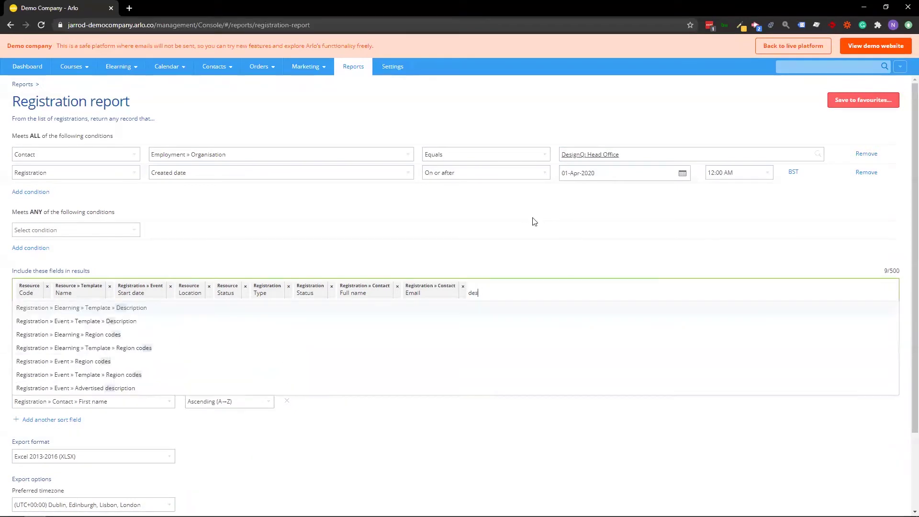
pyautogui.write('p')
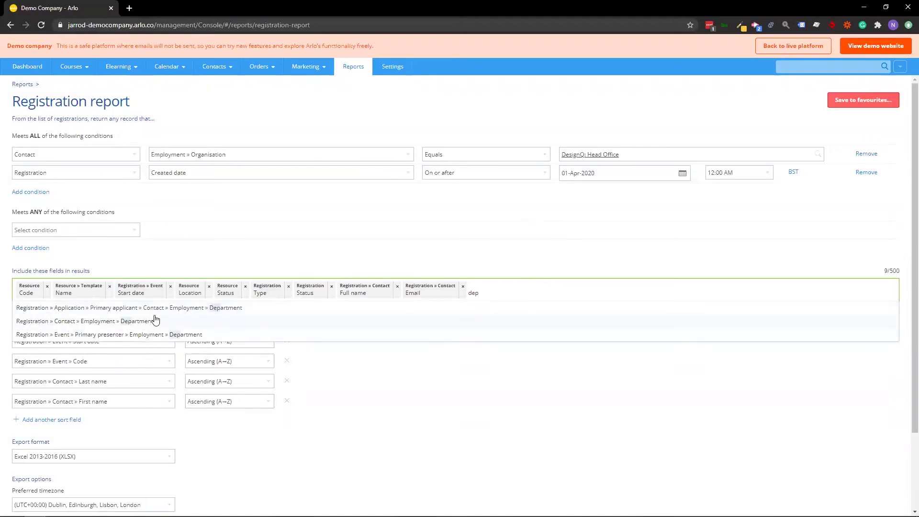
pyautogui.click(135, 321)
# Step: Reorder the result fields so the contact's Full name and Department come directly after Code and before the template Name
pyautogui.moveTo(515, 295); pyautogui.dragTo(117, 280)
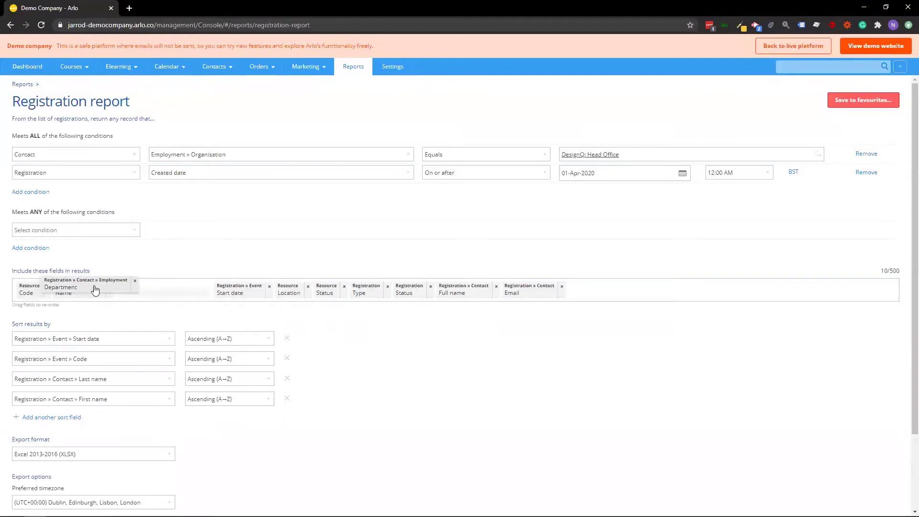
pyautogui.moveTo(473, 299); pyautogui.dragTo(144, 293)
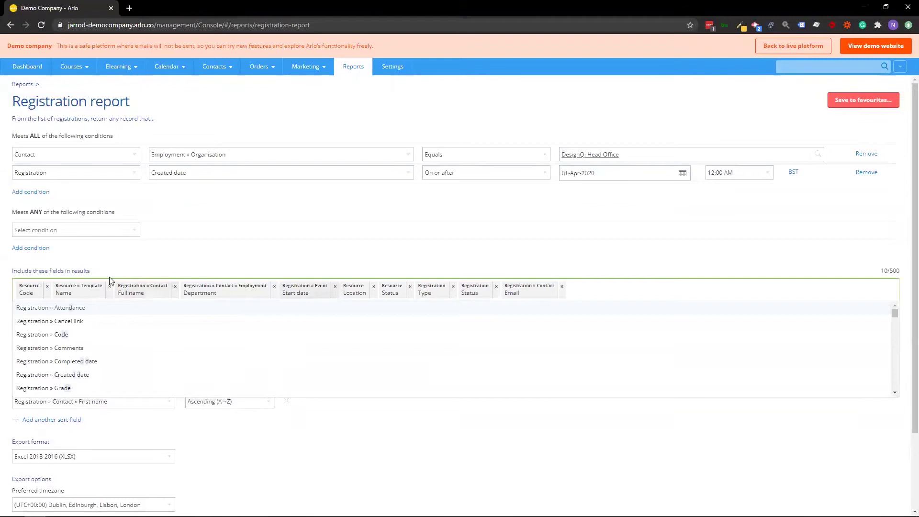
pyautogui.moveTo(79, 293); pyautogui.dragTo(249, 293)
# Step: Preview the top 100 results of the registration report, look through the listed registrations and departments, and close the preview
pyautogui.scroll(-5, 266, 242)
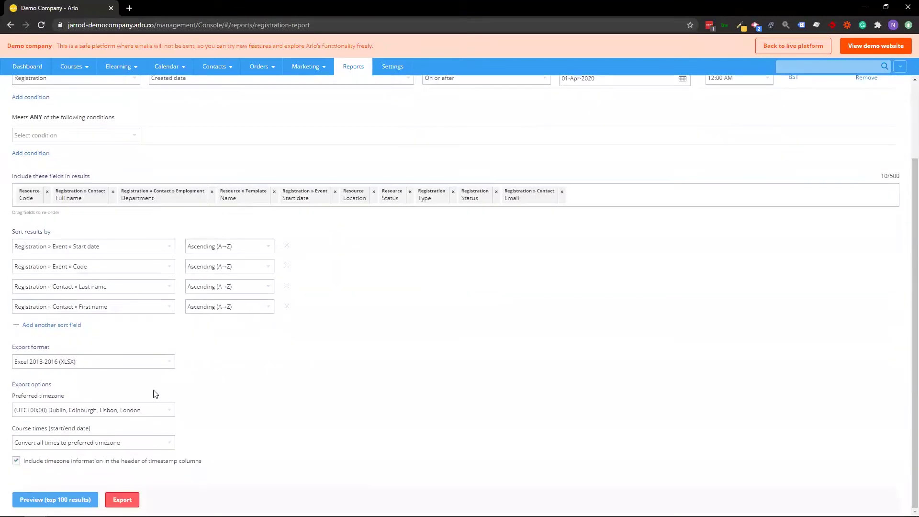
pyautogui.click(84, 498)
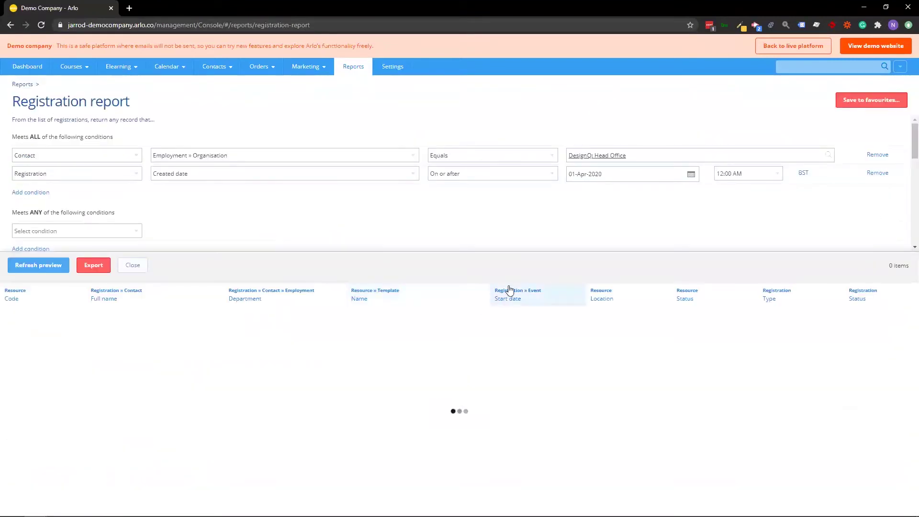
pyautogui.scroll(-10, 235, 345)
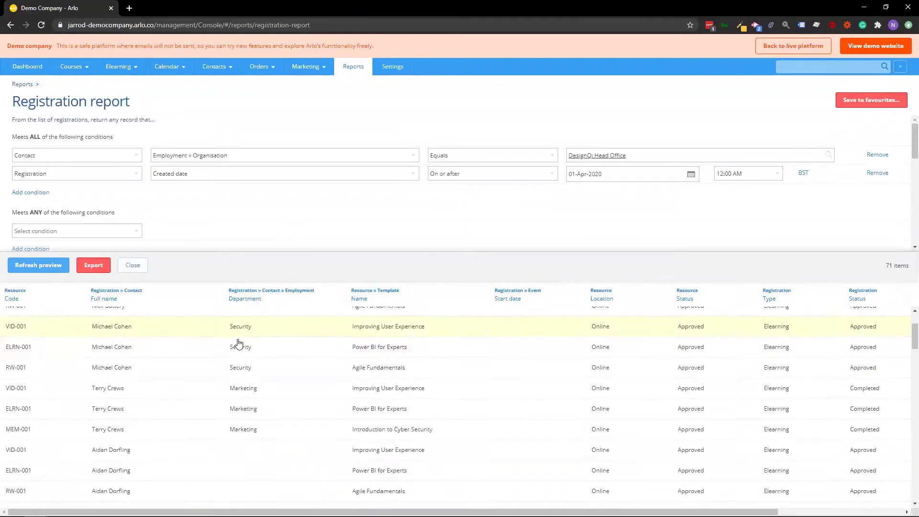
pyautogui.scroll(-8, 248, 349)
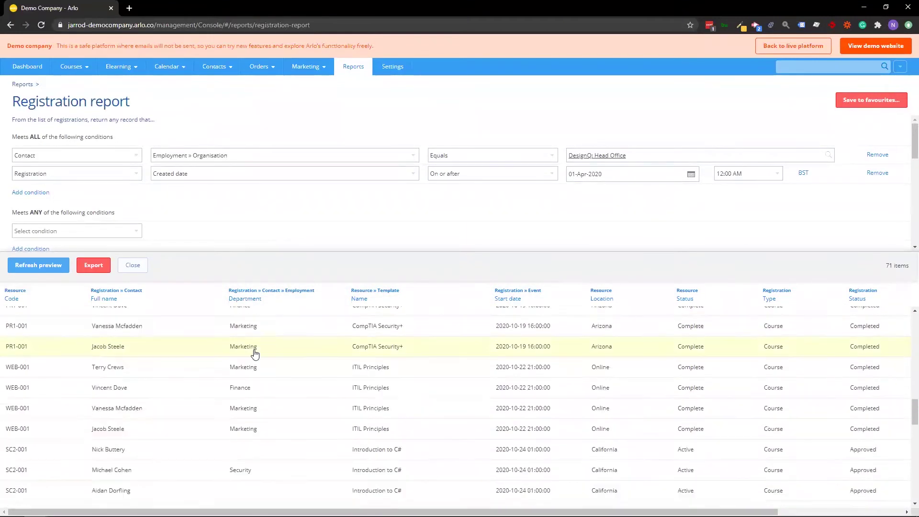
pyautogui.scroll(-4, 247, 420)
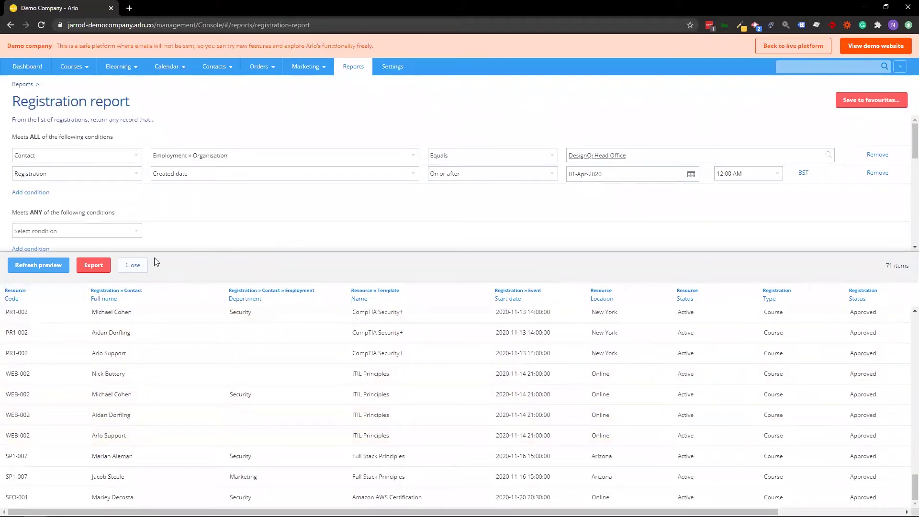
pyautogui.click(135, 277)
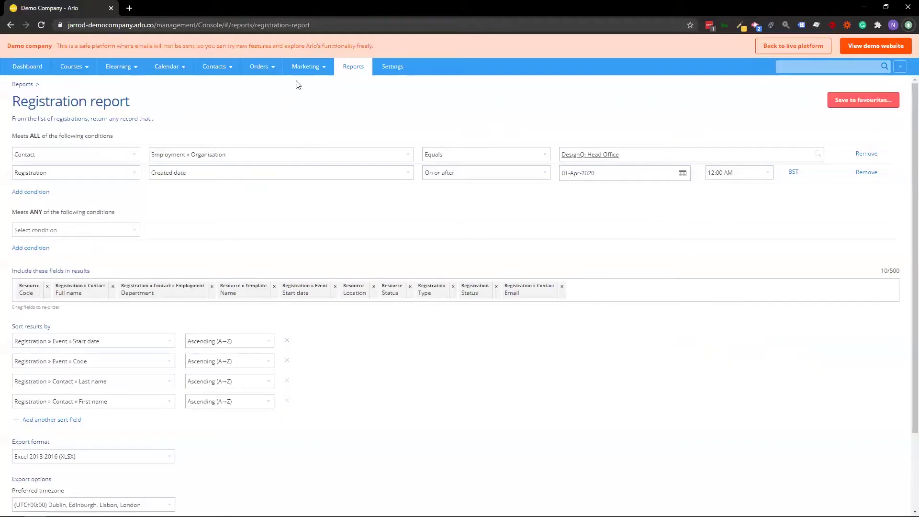
# Step: Return to the Reports page, open the basic Orders List report and expand its additional options
pyautogui.click(348, 72)
pyautogui.scroll(-4, 178, 219)
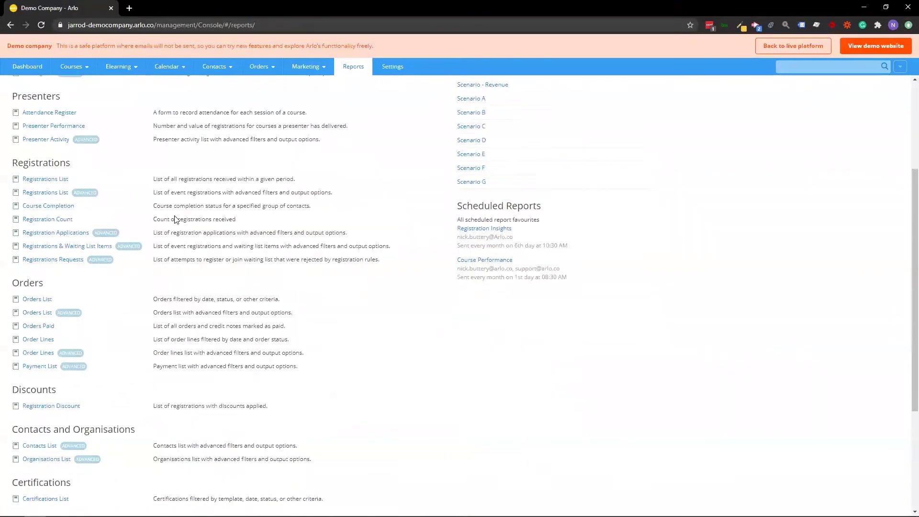
pyautogui.click(50, 271)
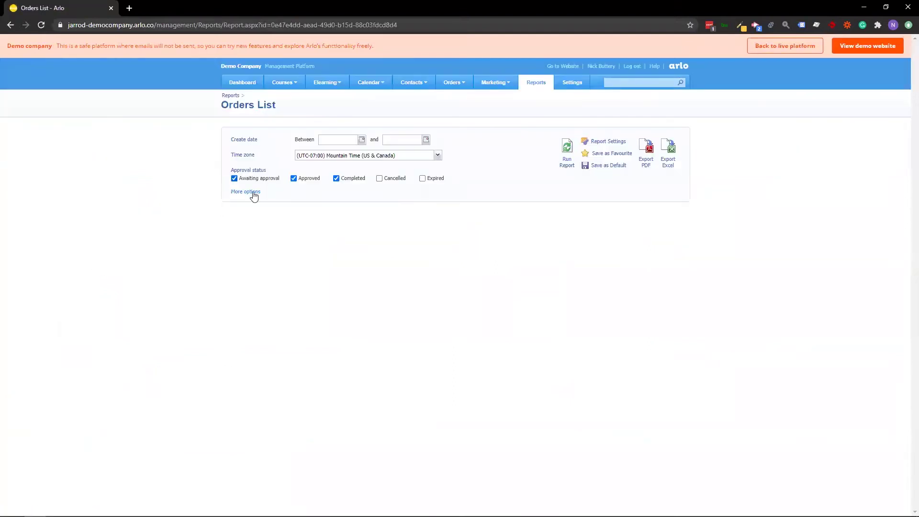
pyautogui.click(253, 193)
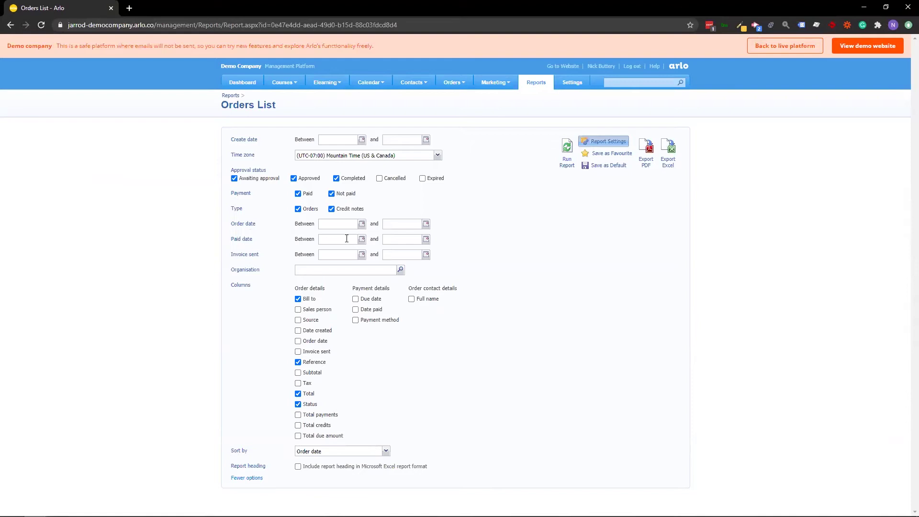
# Step: Set the start of the Paid date range to 01-Sep-2020
pyautogui.click(361, 239)
pyautogui.click(351, 251)
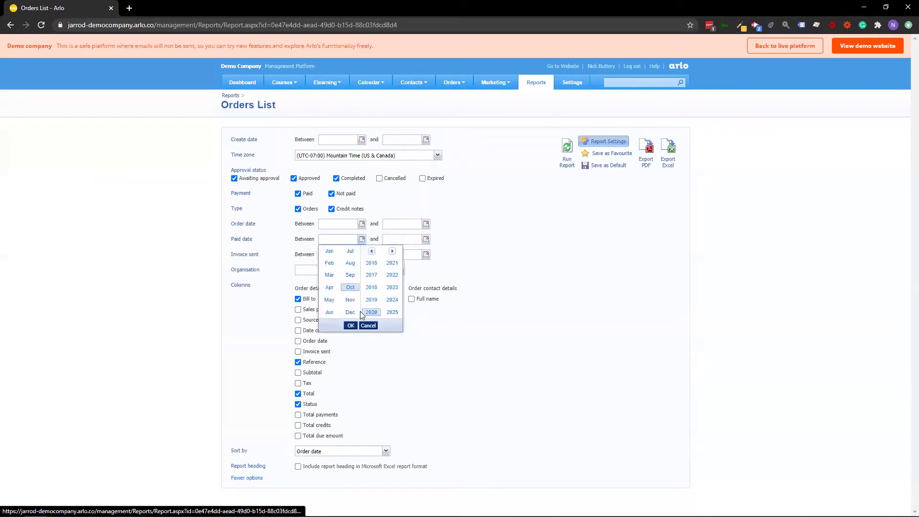
pyautogui.click(351, 274)
pyautogui.click(351, 325)
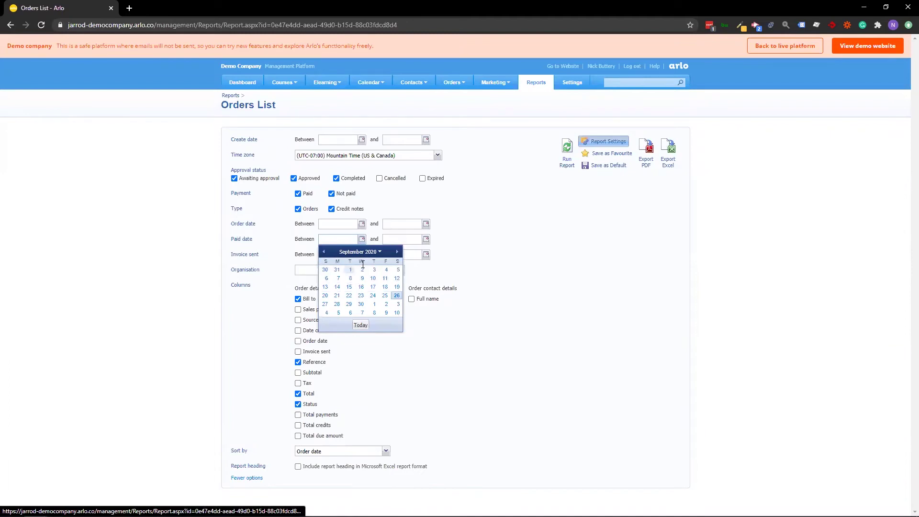
pyautogui.click(350, 270)
# Step: Set the Paid date range from 01-Sep-2019 to today's date, 26-Oct-2020
pyautogui.click(362, 239)
pyautogui.click(358, 252)
pyautogui.click(372, 299)
pyautogui.click(350, 325)
pyautogui.click(326, 272)
pyautogui.click(425, 239)
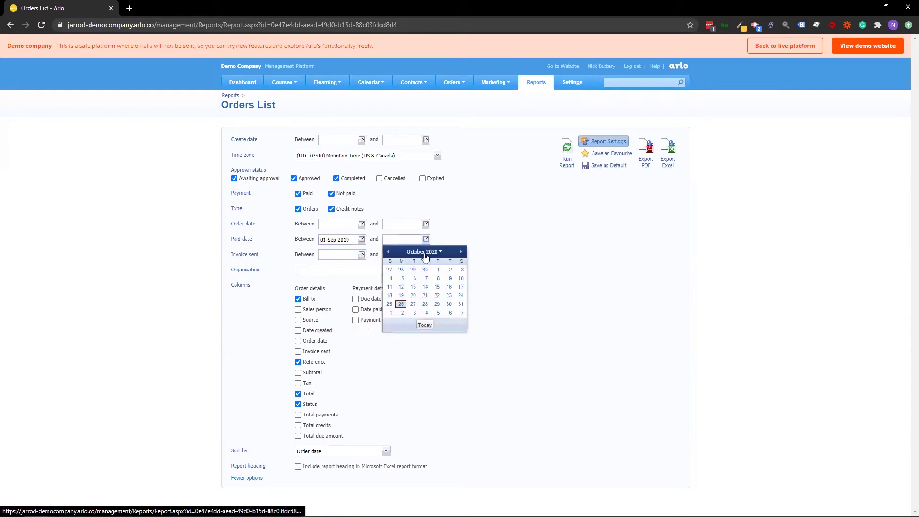
pyautogui.click(425, 325)
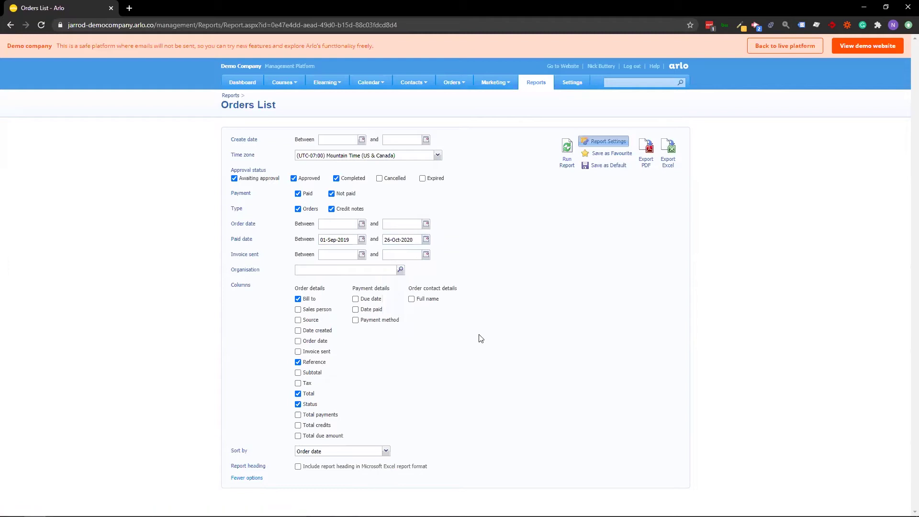
# Step: Include the order contact's Full name and the Date paid columns, run the Orders List report and collapse the additional options
pyautogui.click(430, 298)
pyautogui.click(377, 312)
pyautogui.click(370, 312)
pyautogui.click(364, 310)
pyautogui.click(568, 152)
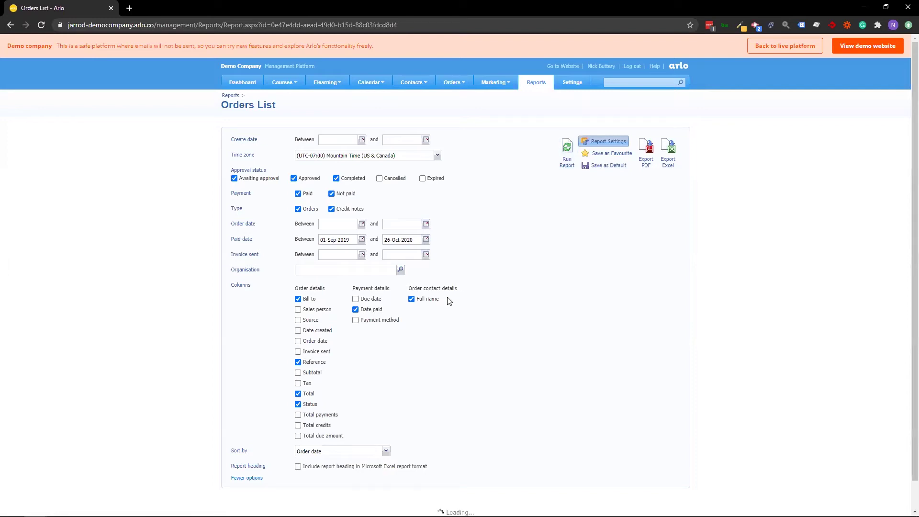
pyautogui.click(246, 445)
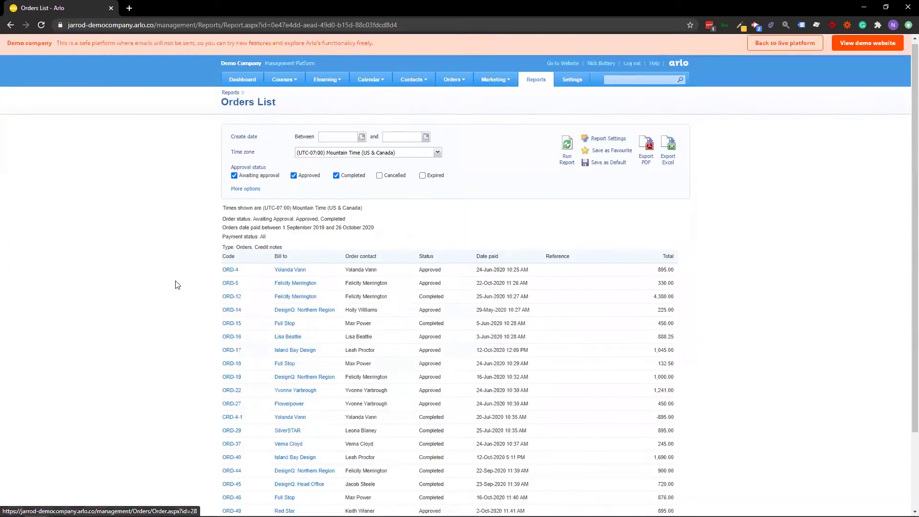
# Step: Look through the Orders List results and totals, and expand the report options to review the selected filters and columns
pyautogui.scroll(-3, 185, 288)
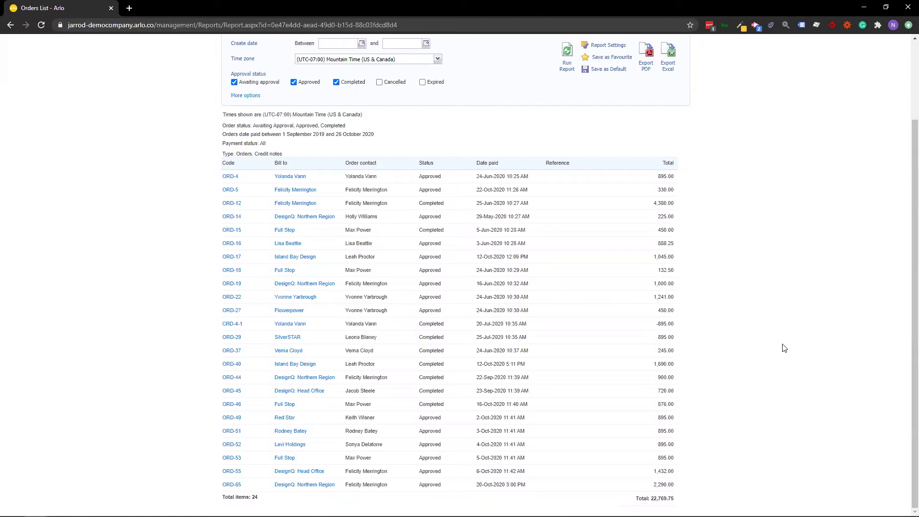
pyautogui.scroll(2, 796, 435)
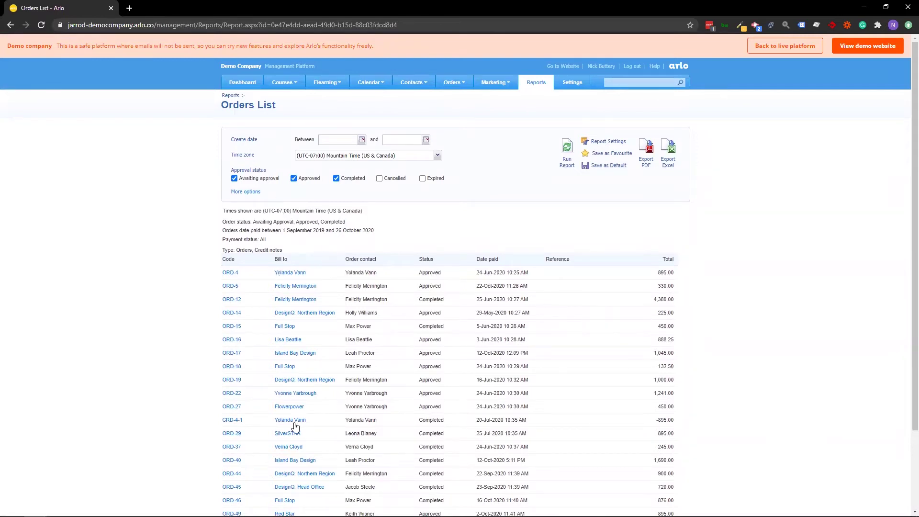
pyautogui.scroll(-2, 295, 426)
pyautogui.click(245, 98)
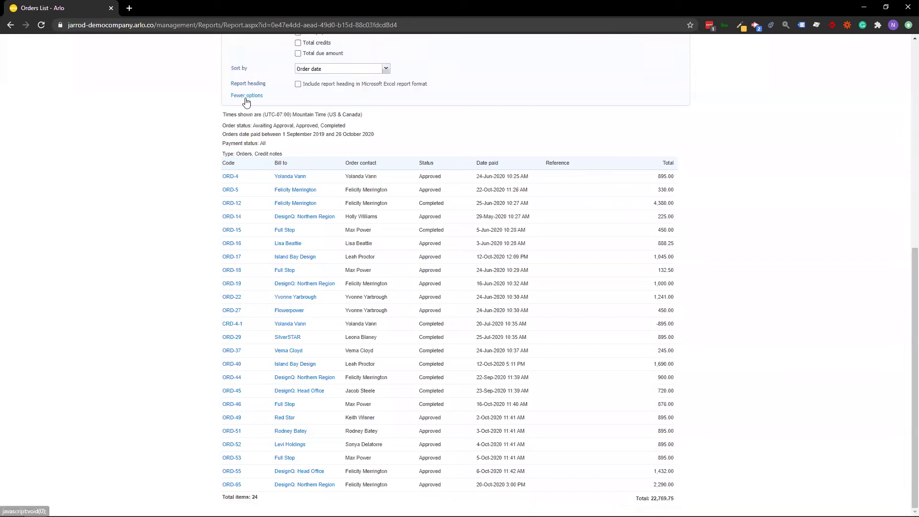
pyautogui.scroll(5, 425, 167)
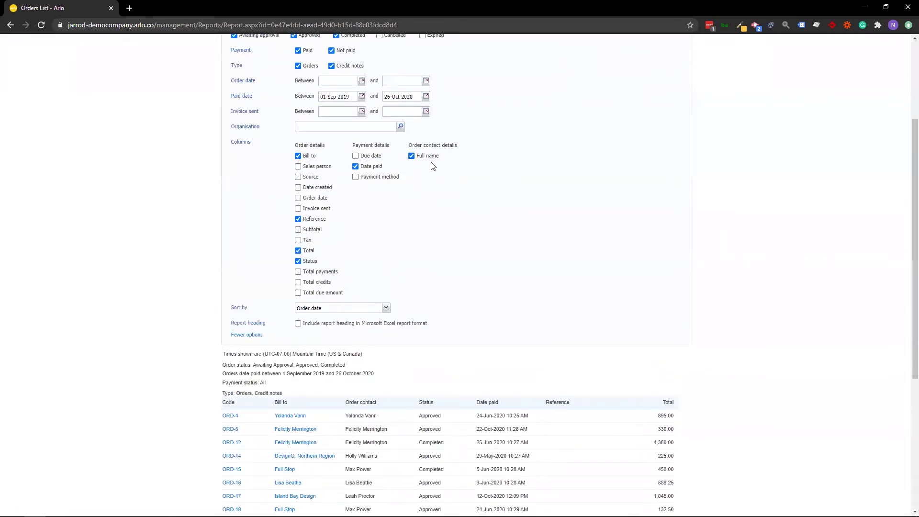
# Step: Return to the reports overview and open the advanced Orders List report
pyautogui.scroll(3, 412, 274)
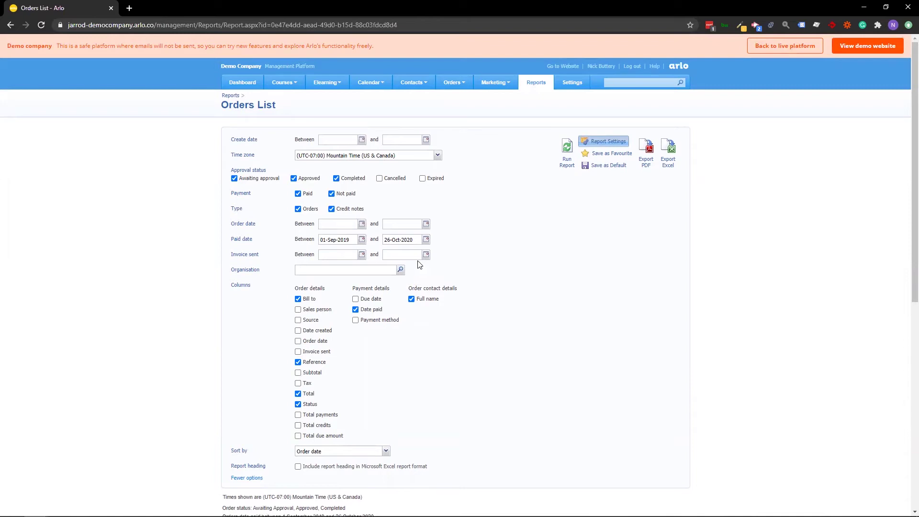
pyautogui.click(543, 83)
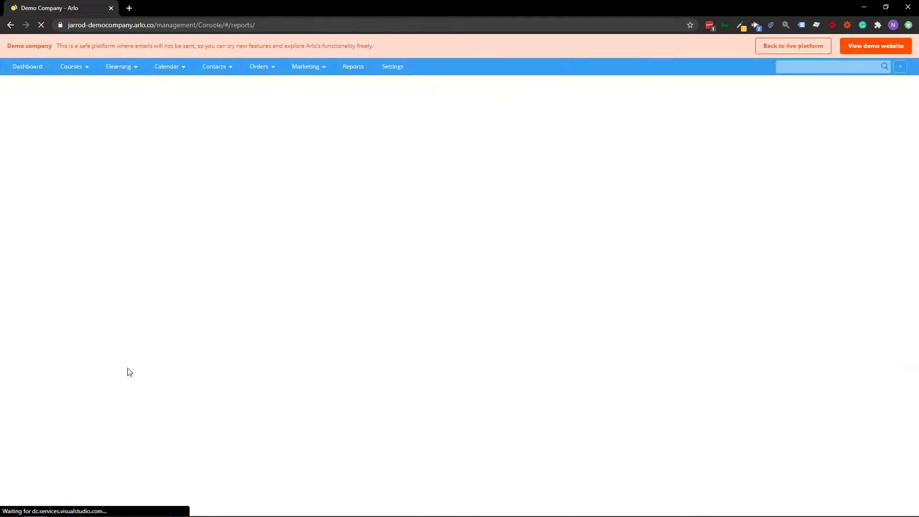
pyautogui.scroll(-2, 41, 376)
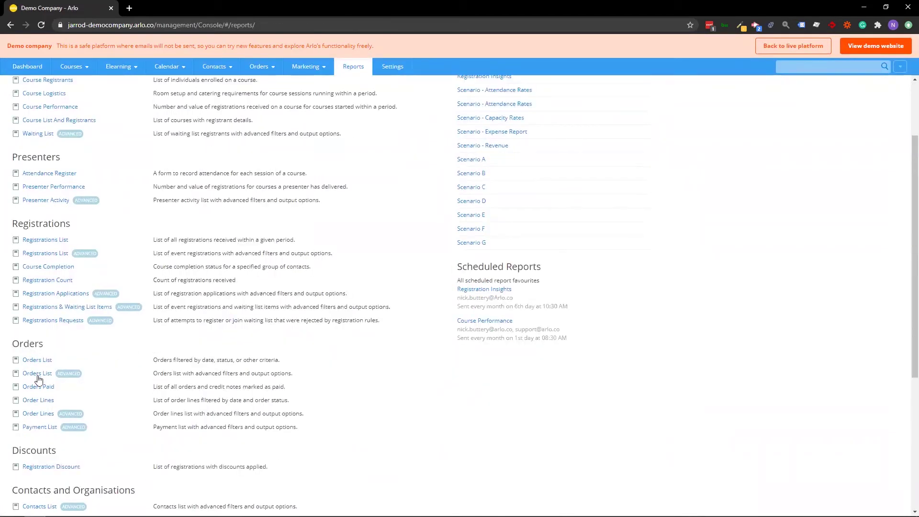
pyautogui.click(38, 374)
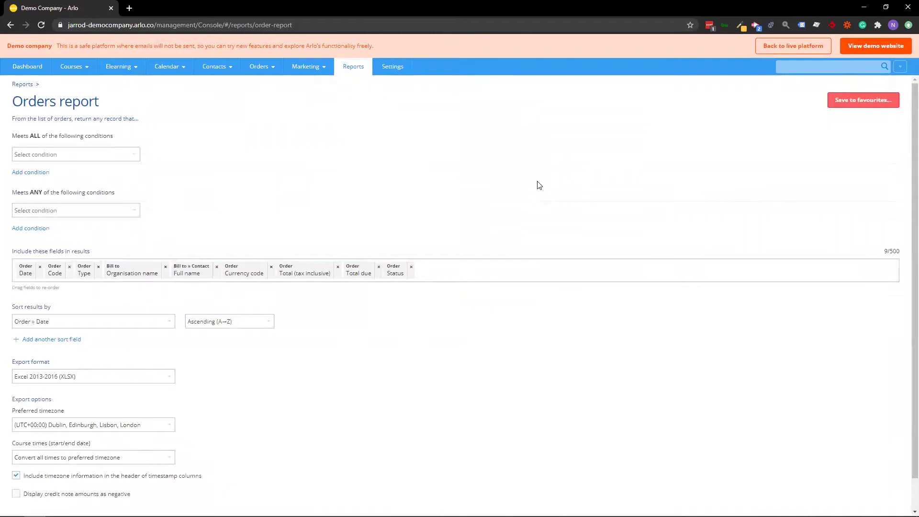
# Step: Add an all-conditions filter requiring the order's Payment due date to be On or before 26-Oct-2020
pyautogui.click(86, 160)
pyautogui.click(88, 182)
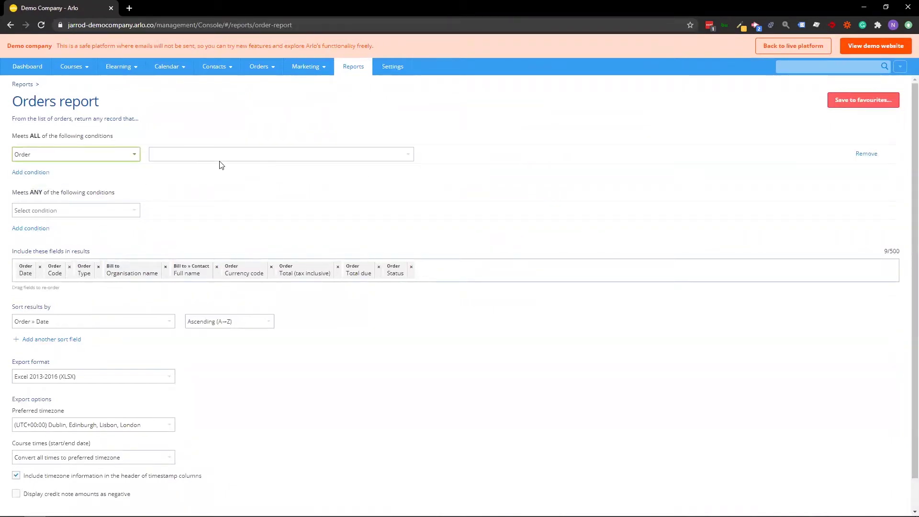
pyautogui.write('payme')
pyautogui.click(290, 169)
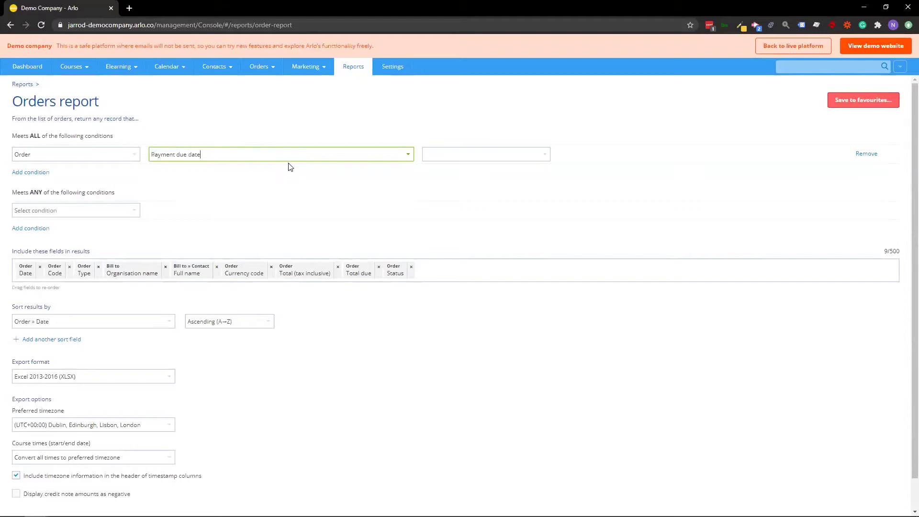
pyautogui.click(518, 155)
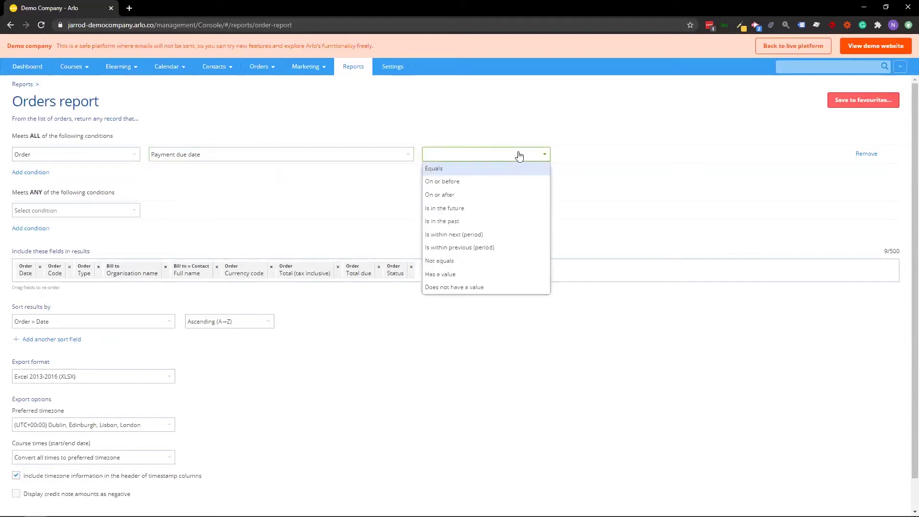
pyautogui.click(507, 182)
pyautogui.click(681, 164)
pyautogui.click(609, 274)
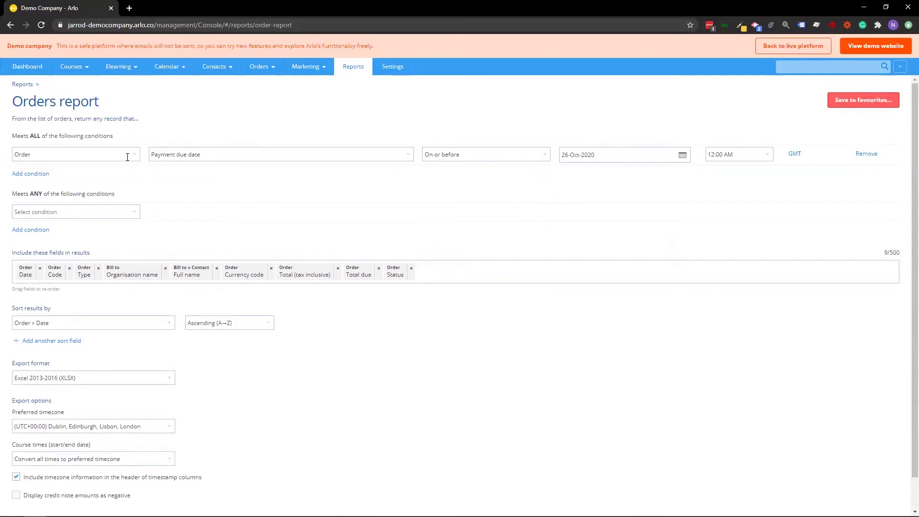
# Step: Add a second all-conditions filter requiring the order's Total due to be Not equals 0
pyautogui.click(28, 174)
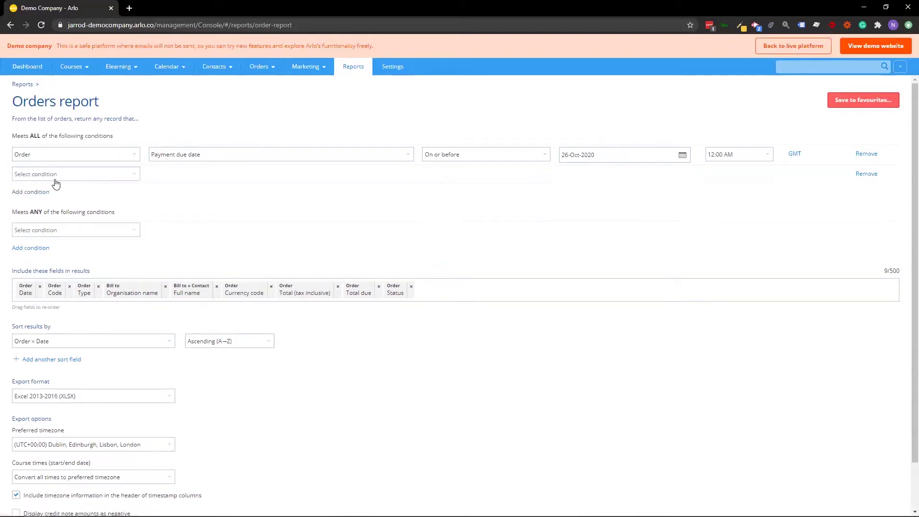
pyautogui.click(97, 177)
pyautogui.click(87, 202)
pyautogui.click(232, 175)
pyautogui.write('total')
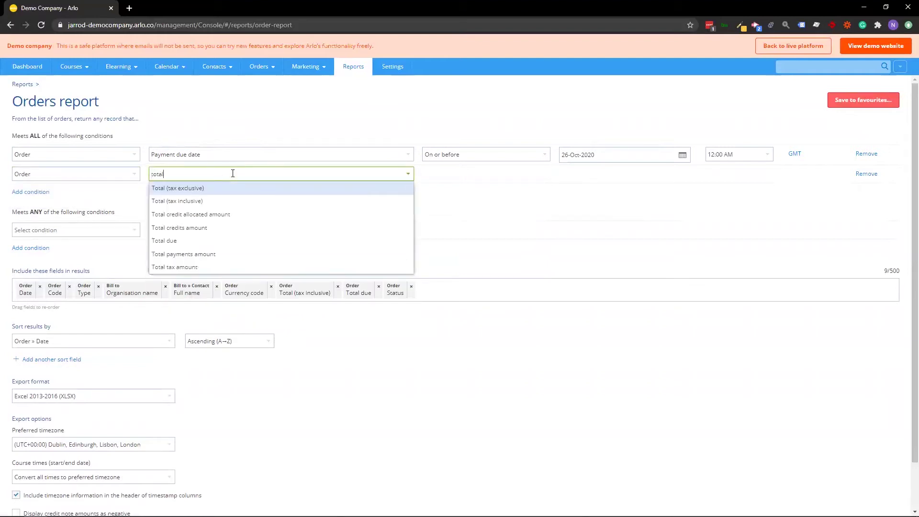
pyautogui.press('Return')
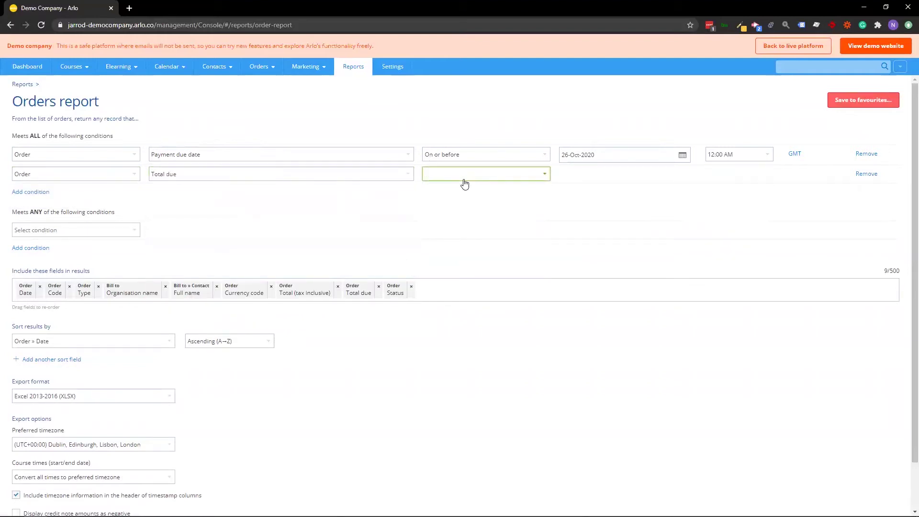
pyautogui.click(461, 179)
pyautogui.click(472, 202)
pyautogui.click(585, 175)
pyautogui.write('0')
pyautogui.click(531, 226)
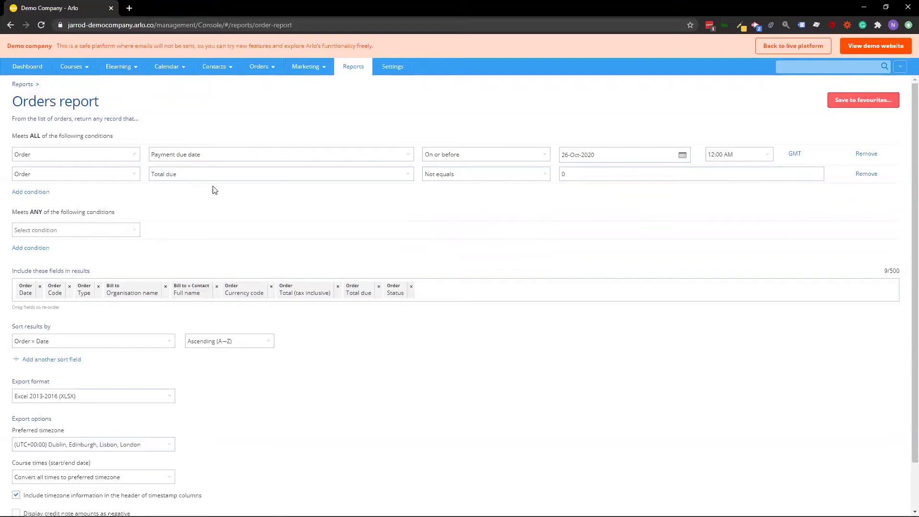
# Step: Add a third all-conditions filter requiring the order's Status to be Not equals Cancelled
pyautogui.click(33, 193)
pyautogui.click(42, 194)
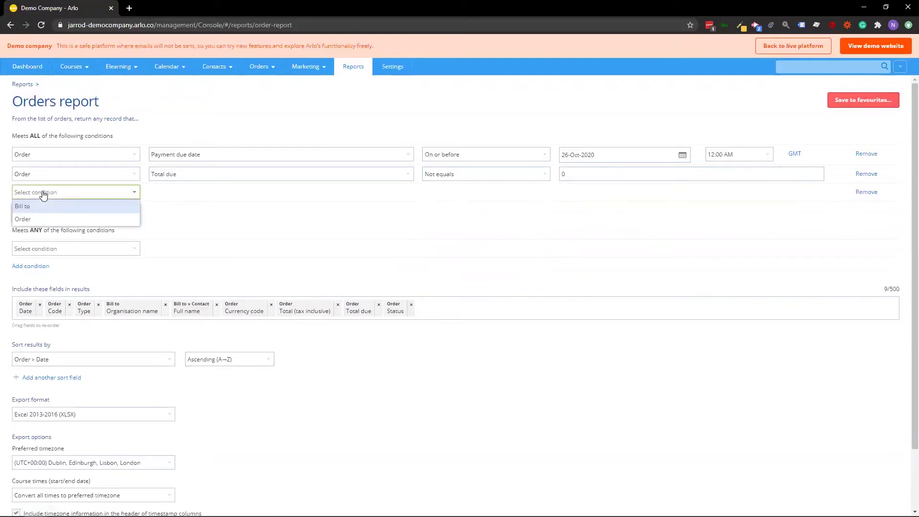
pyautogui.click(50, 218)
pyautogui.click(237, 196)
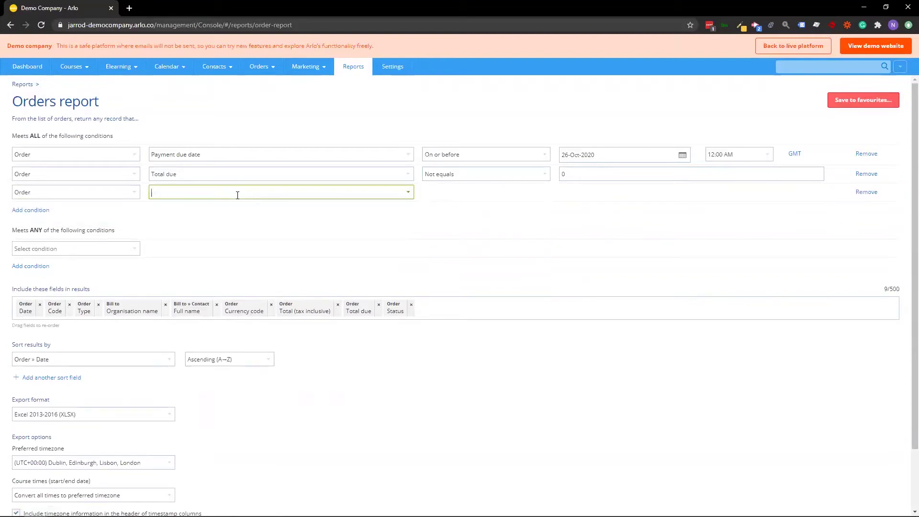
pyautogui.write('stat')
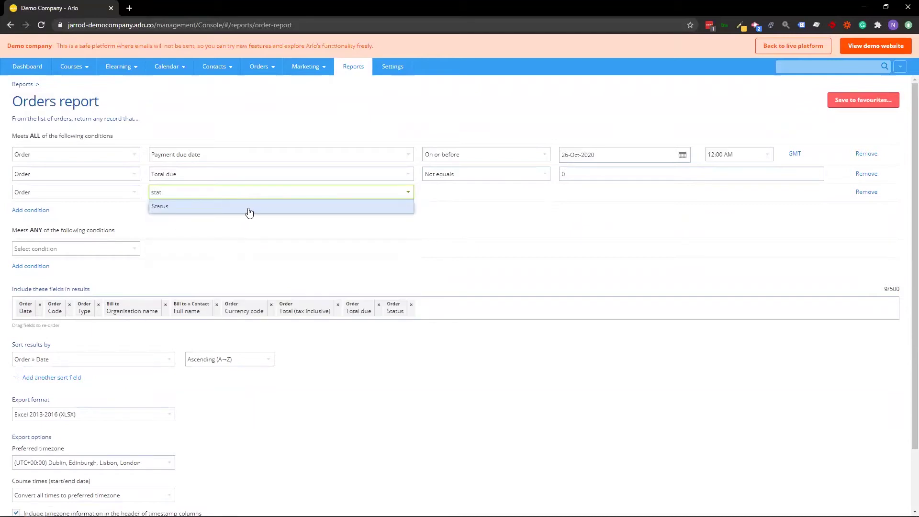
pyautogui.click(246, 206)
pyautogui.click(470, 194)
pyautogui.click(479, 220)
pyautogui.click(615, 194)
pyautogui.click(601, 271)
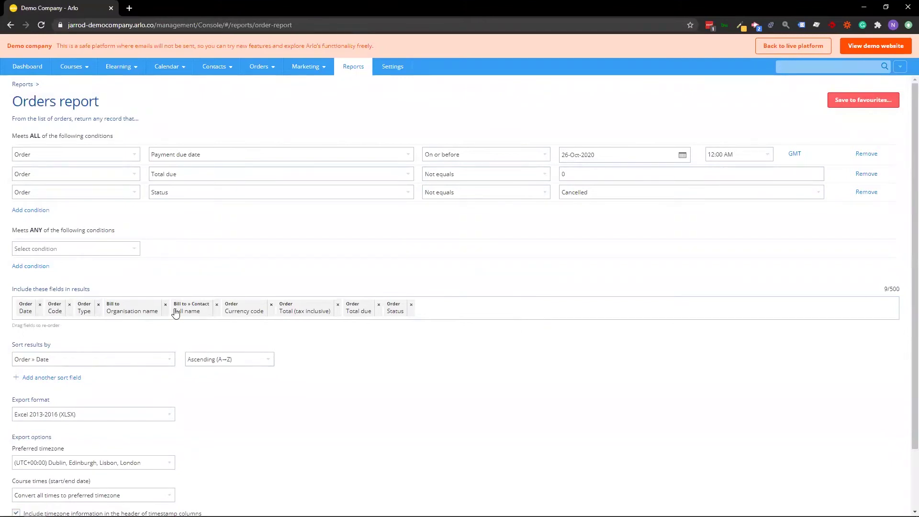
# Step: Include the bill-to contact's Email, Work phone and Mobile phone fields in the results
pyautogui.click(515, 306)
pyautogui.write('email')
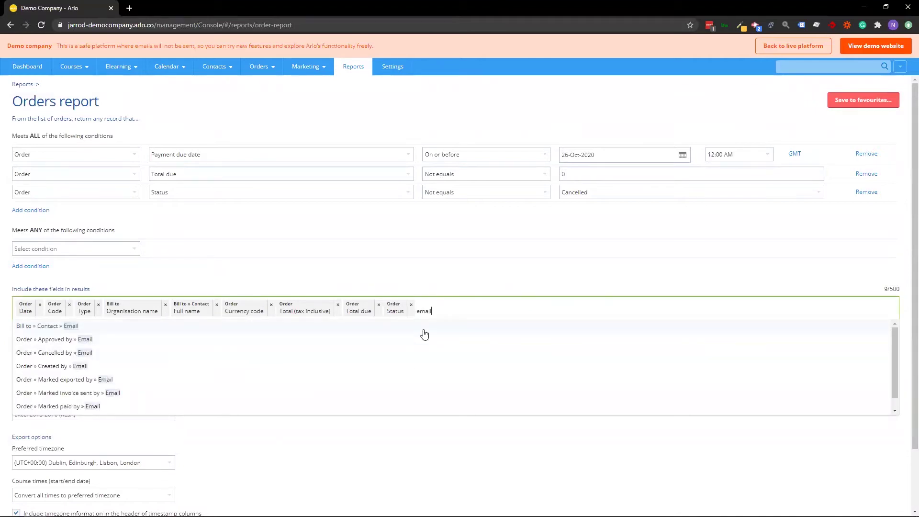
pyautogui.click(424, 328)
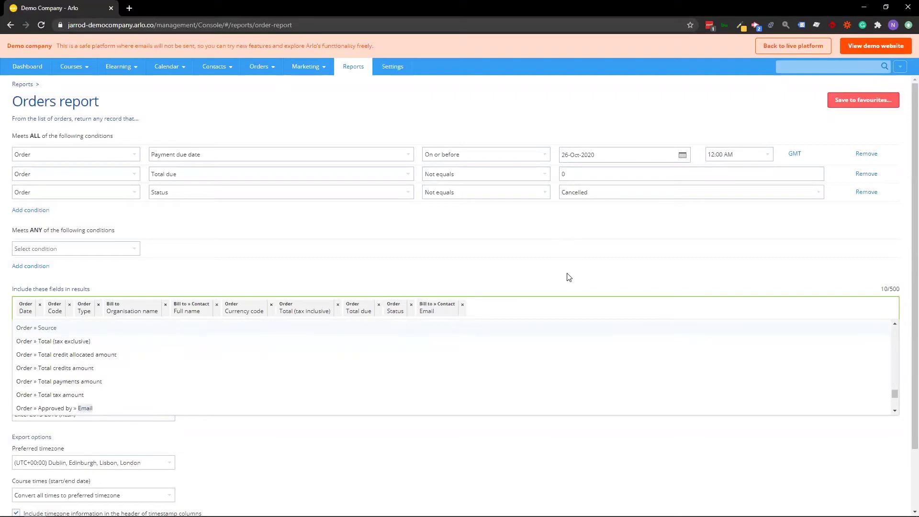
pyautogui.write('phone')
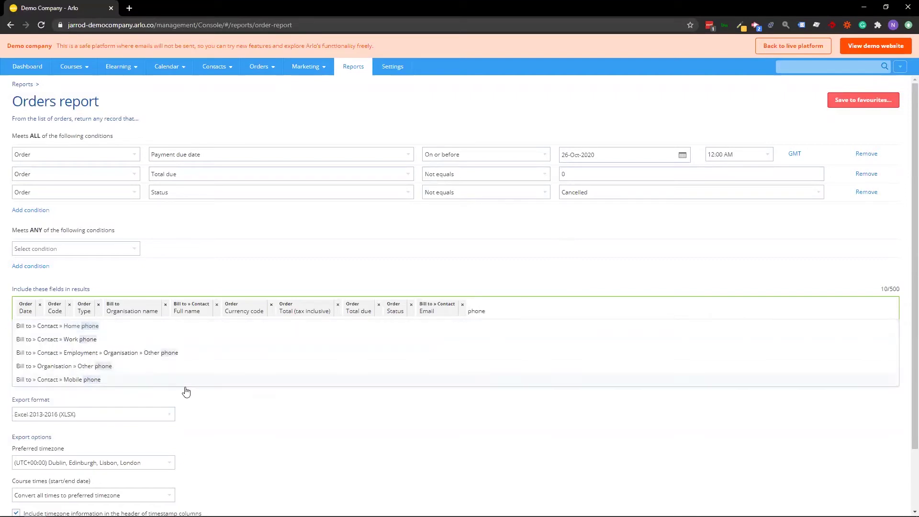
pyautogui.click(115, 339)
pyautogui.write('mobil')
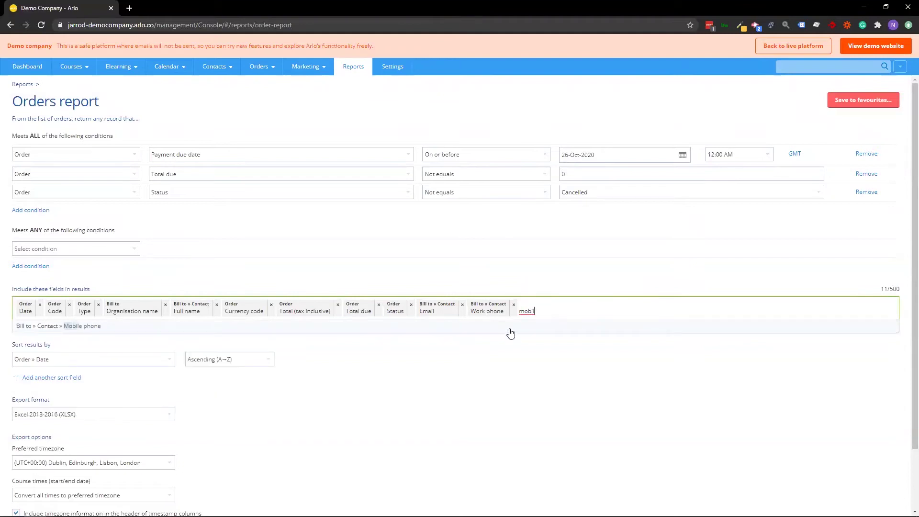
pyautogui.click(510, 329)
# Step: Reorder the result fields so Email, Work phone and Mobile phone directly follow the bill-to contact's Full name
pyautogui.moveTo(435, 312); pyautogui.dragTo(179, 316)
pyautogui.moveTo(238, 310); pyautogui.dragTo(181, 303)
pyautogui.moveTo(486, 310); pyautogui.dragTo(280, 312)
pyautogui.moveTo(527, 311); pyautogui.dragTo(342, 312)
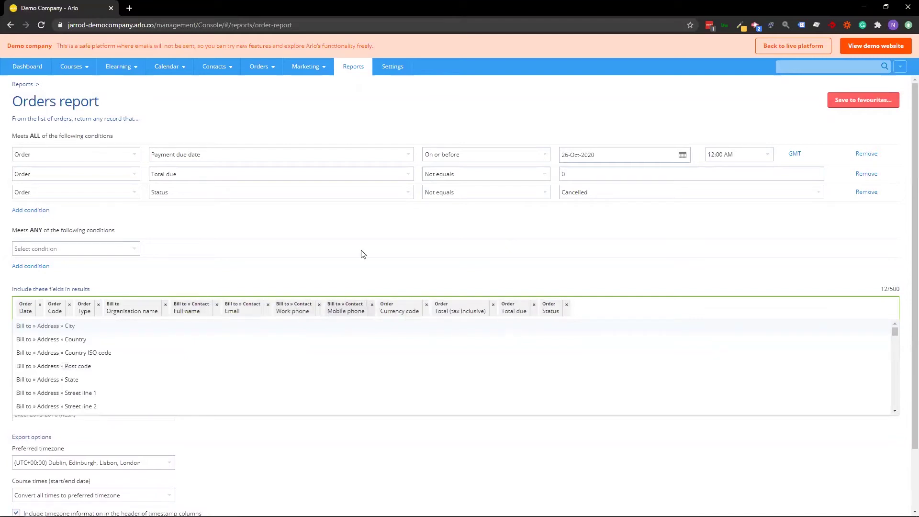
pyautogui.click(363, 254)
# Step: Preview the orders report, look through its rows and the total due and status columns, and close the preview
pyautogui.scroll(-1, 182, 383)
pyautogui.click(108, 497)
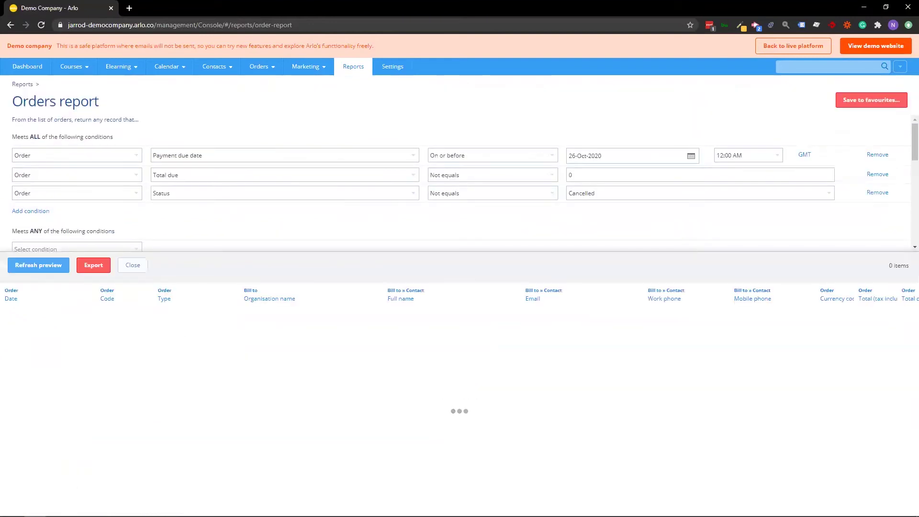
pyautogui.scroll(-5, 653, 349)
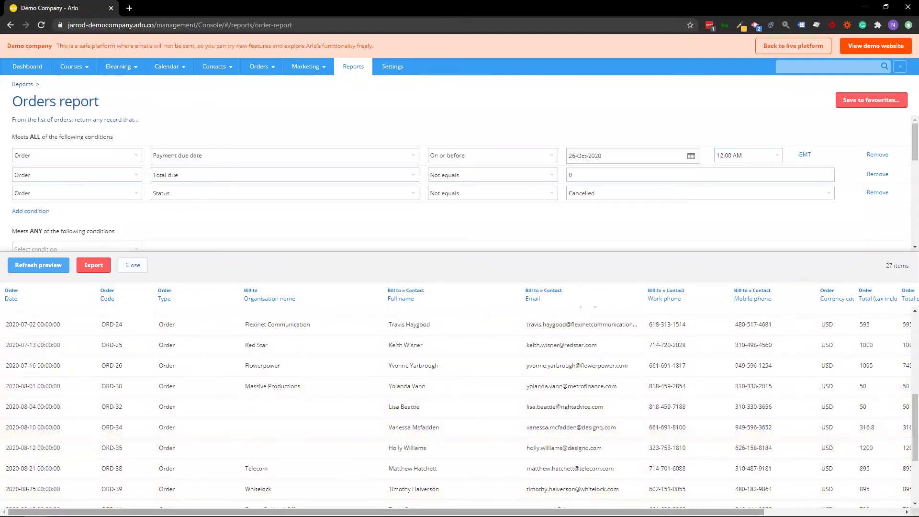
pyautogui.hscroll(3, 902, 366)
pyautogui.scroll(-1, 823, 458)
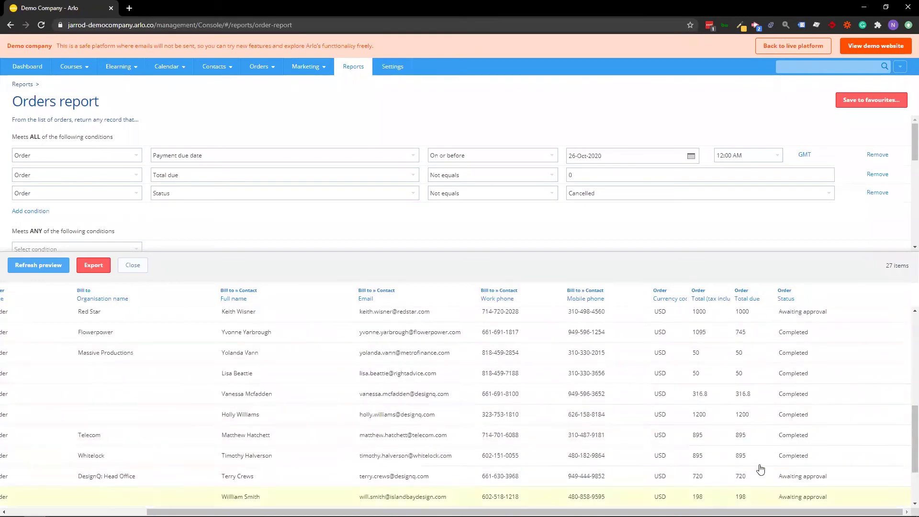
pyautogui.scroll(5, 761, 469)
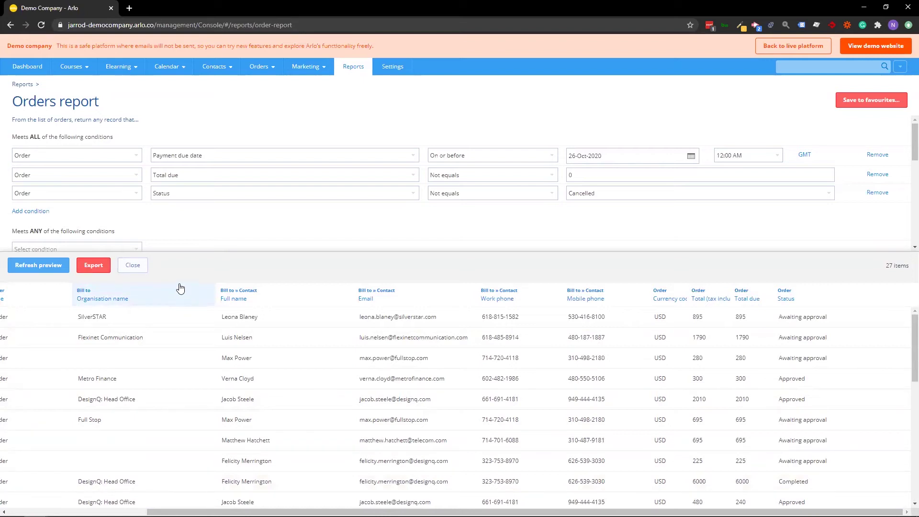
pyautogui.click(132, 264)
# Step: Include the order's Payment due date field in the results and place it right after the order Date
pyautogui.scroll(-2, 104, 423)
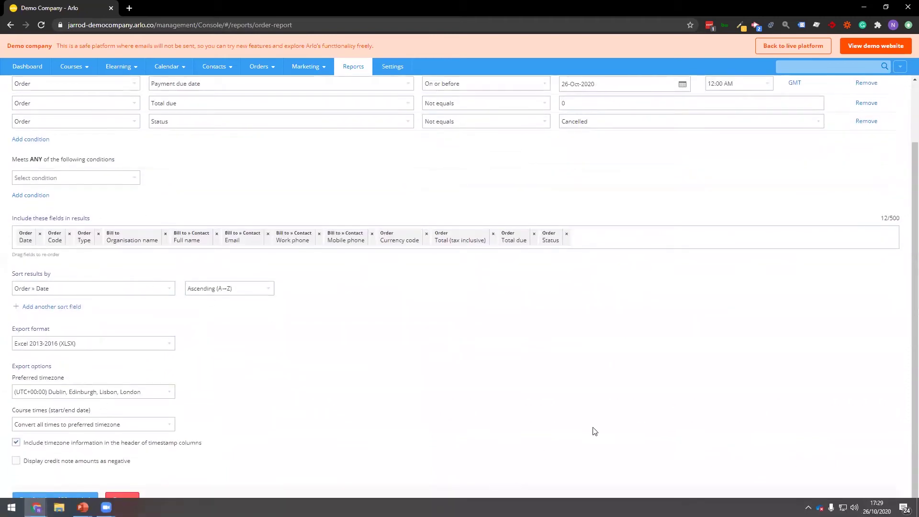
pyautogui.scroll(2, 594, 431)
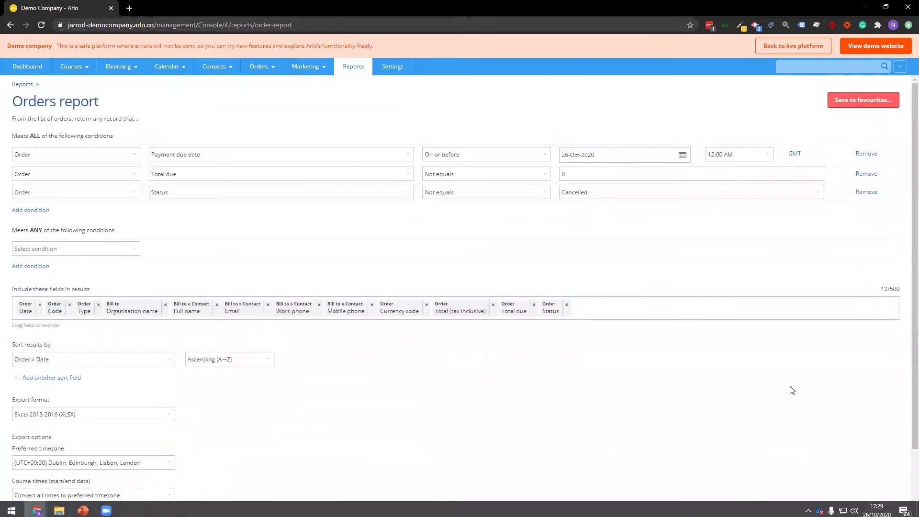
pyautogui.click(626, 310)
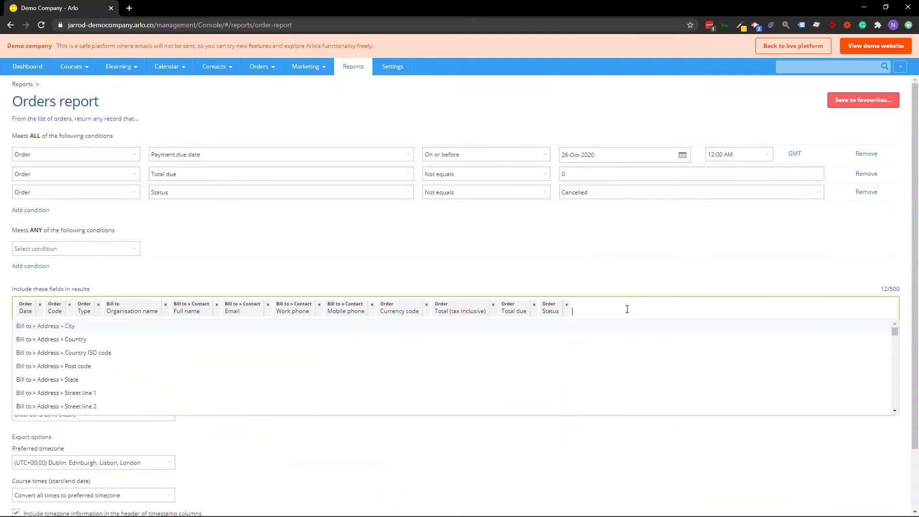
pyautogui.write('due')
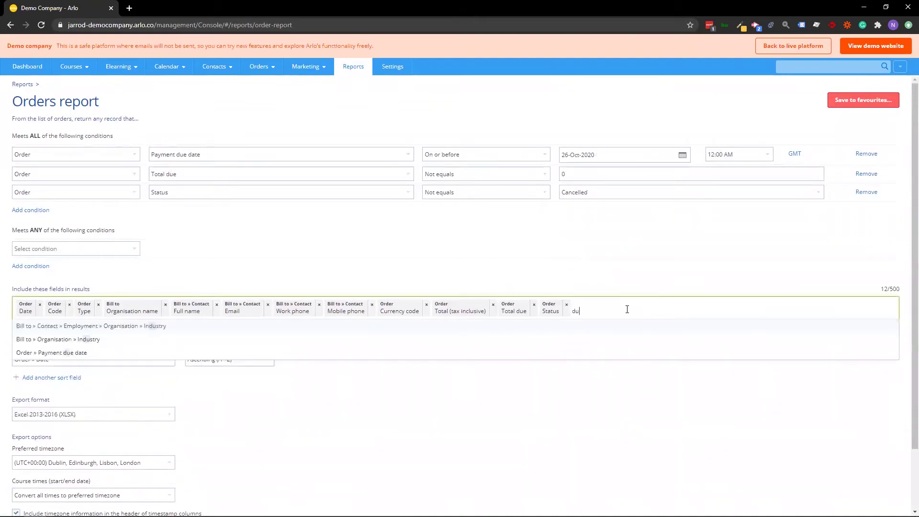
pyautogui.click(625, 325)
pyautogui.moveTo(608, 311); pyautogui.dragTo(67, 309)
pyautogui.click(228, 244)
# Step: Preview the top results of the orders report with the added payment due date column
pyautogui.scroll(-1, 144, 383)
pyautogui.scroll(-1, 75, 500)
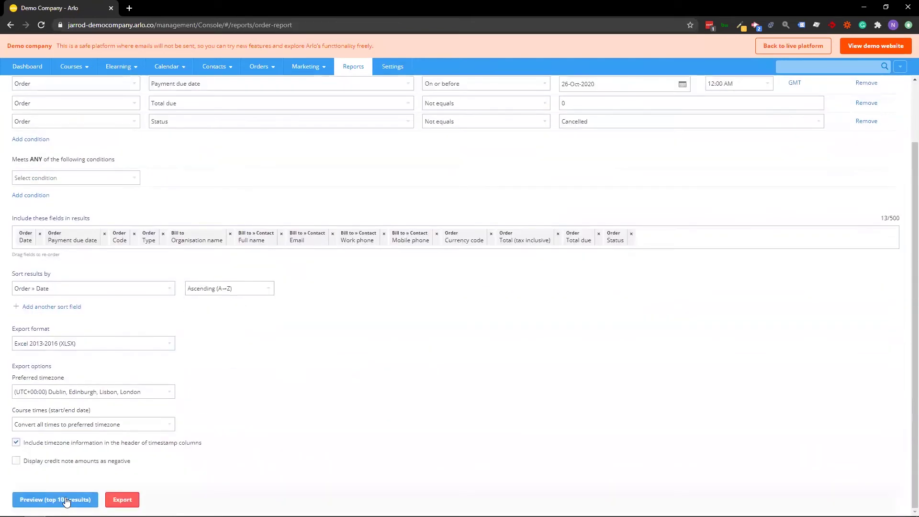
pyautogui.click(68, 496)
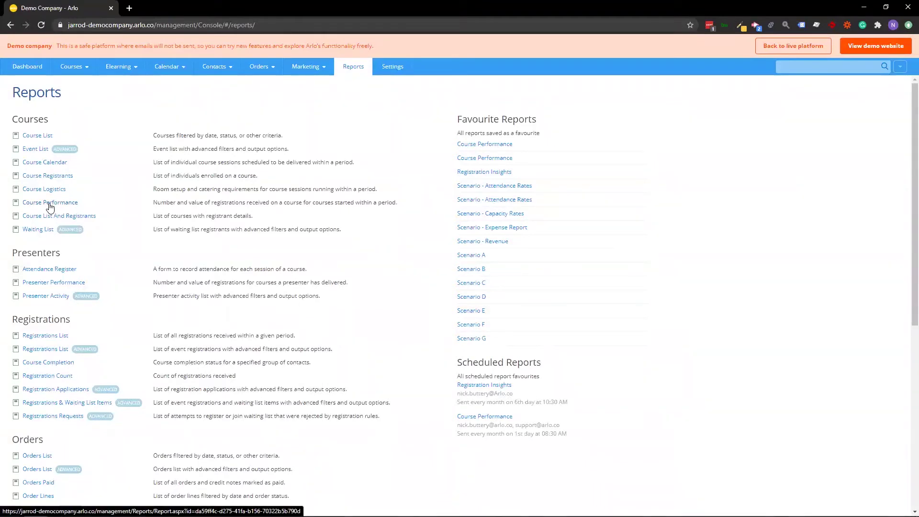
# Step: Open the Course Performance report, expand its options and set the end of the Courses starting range to 26-Oct-2020
pyautogui.click(50, 207)
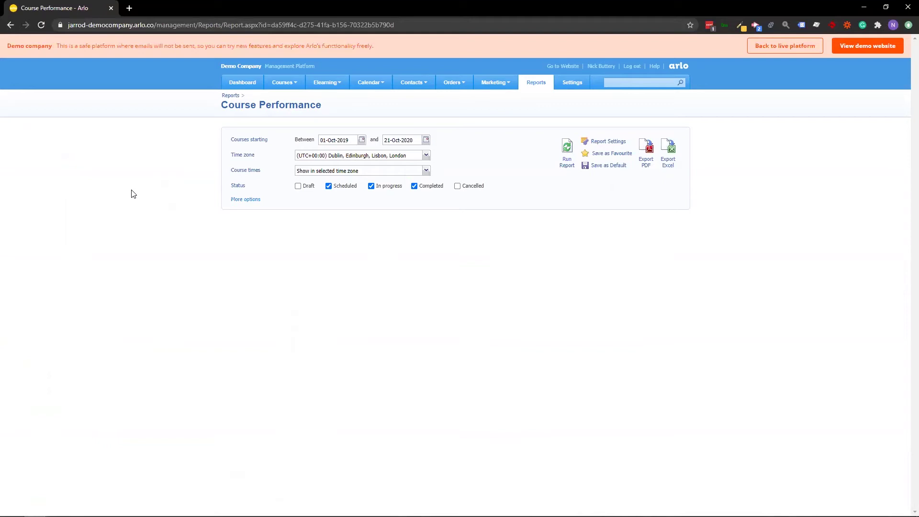
pyautogui.click(258, 200)
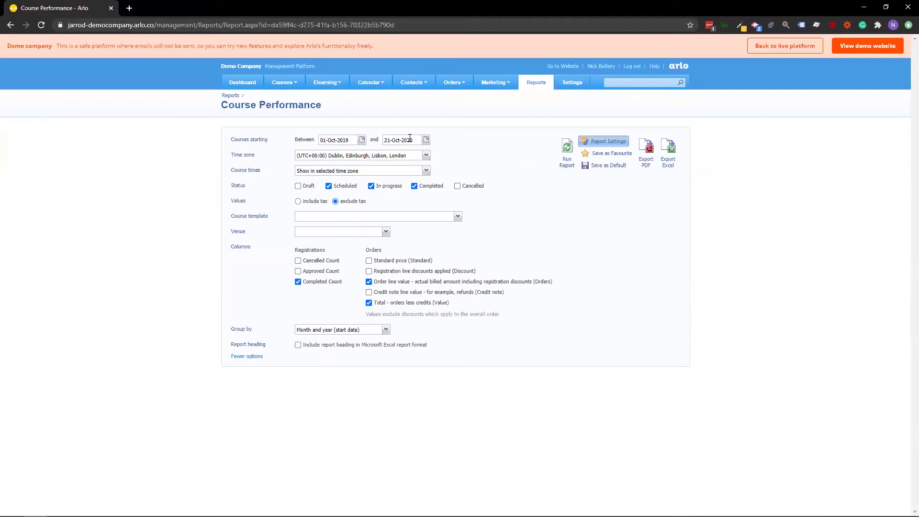
pyautogui.click(425, 140)
pyautogui.click(423, 227)
# Step: Include the Cancelled Count, Approved Count and Credit note line value columns, collapse the options, run the report and view its columns
pyautogui.click(298, 260)
pyautogui.click(298, 271)
pyautogui.click(369, 293)
pyautogui.click(251, 357)
pyautogui.click(567, 150)
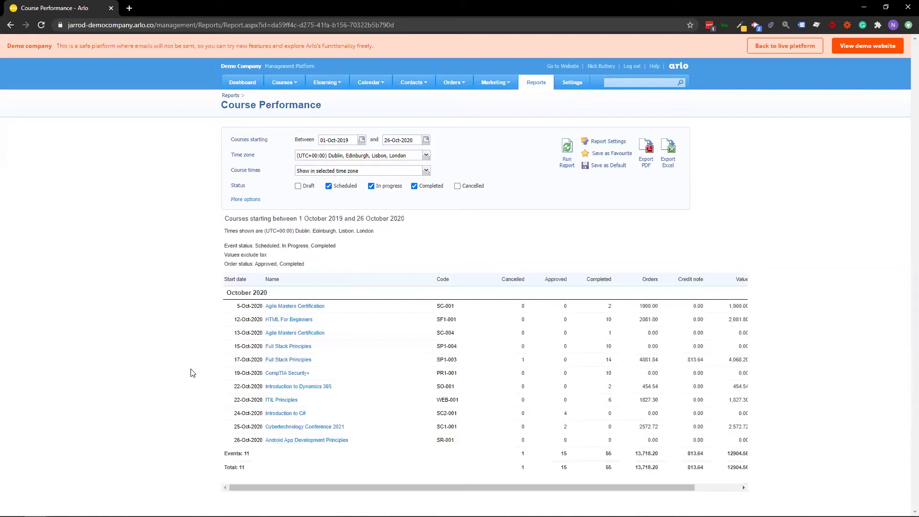
pyautogui.moveTo(510, 485); pyautogui.dragTo(527, 481)
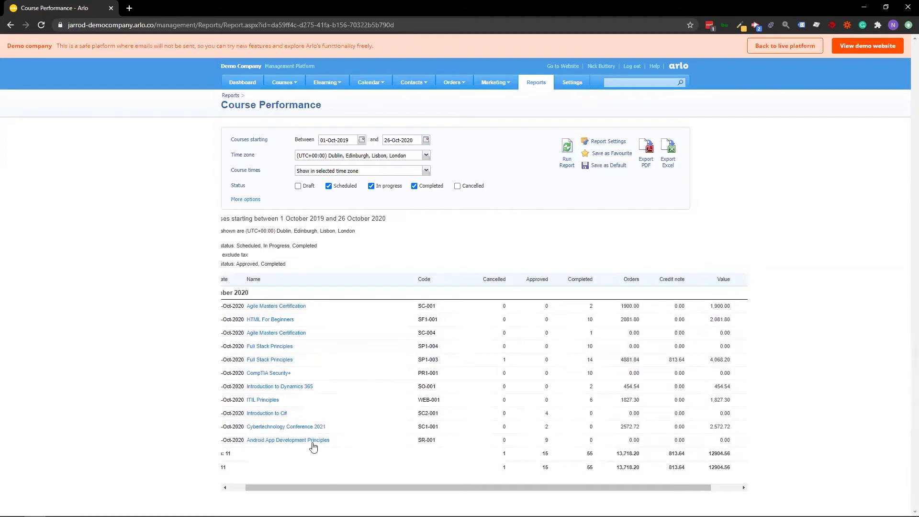
# Step: Examine the Course Performance results across all columns, from the start date to the status
pyautogui.moveTo(332, 487); pyautogui.dragTo(307, 482)
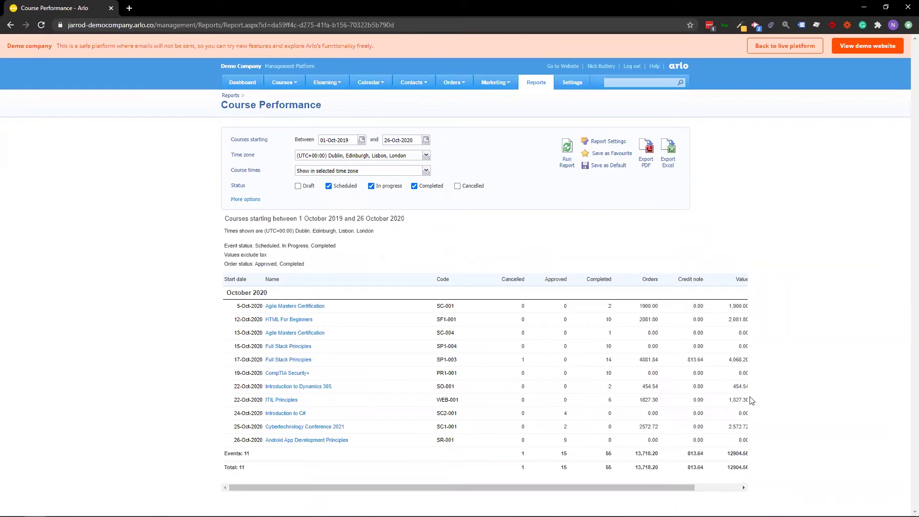
pyautogui.moveTo(682, 487); pyautogui.dragTo(730, 487)
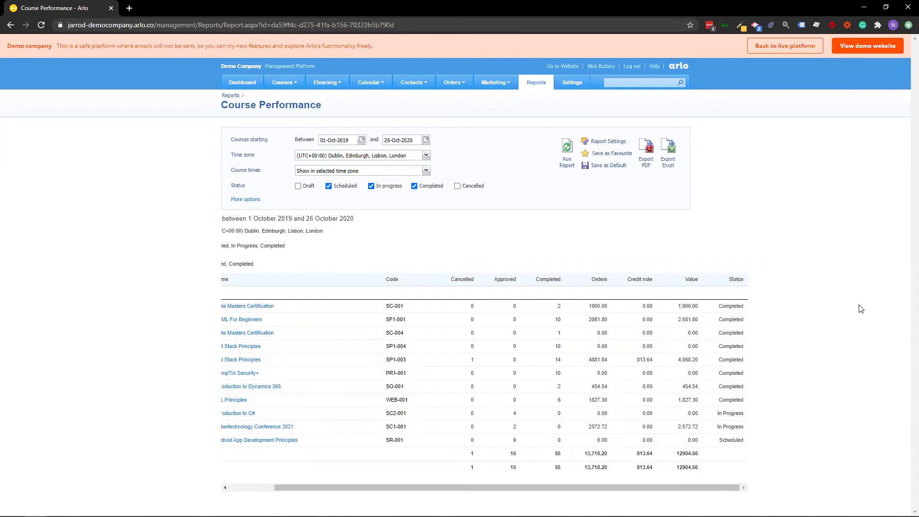
pyautogui.moveTo(681, 488); pyautogui.dragTo(635, 488)
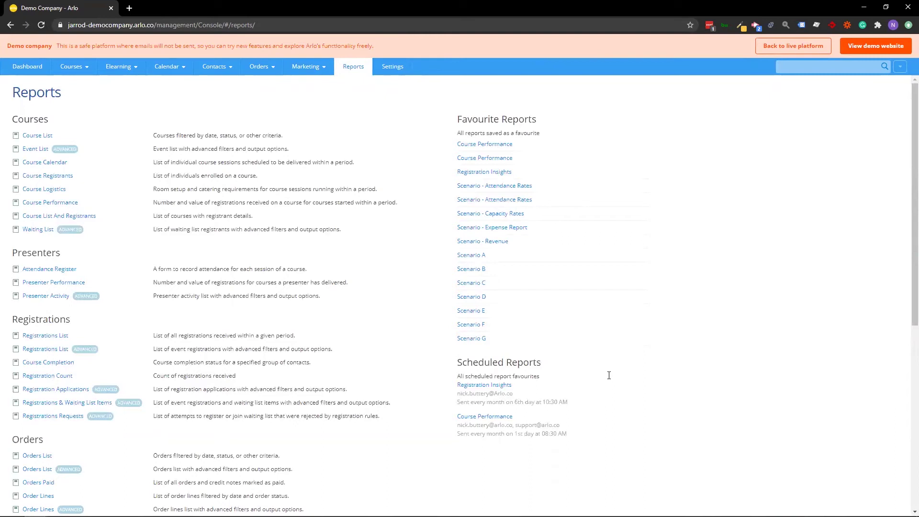
# Step: Open the second Course Performance favourite, expand its options and rename the favourite as Course Performance - Q4
pyautogui.click(487, 150)
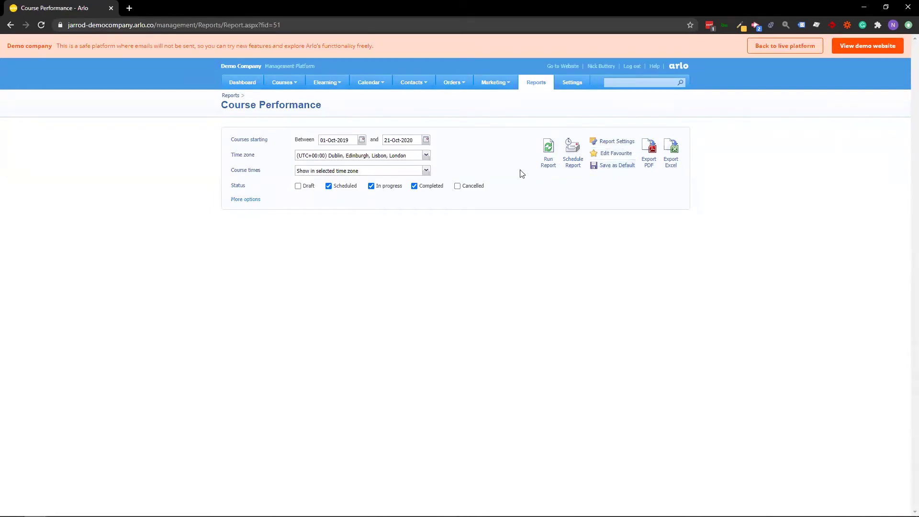
pyautogui.click(251, 200)
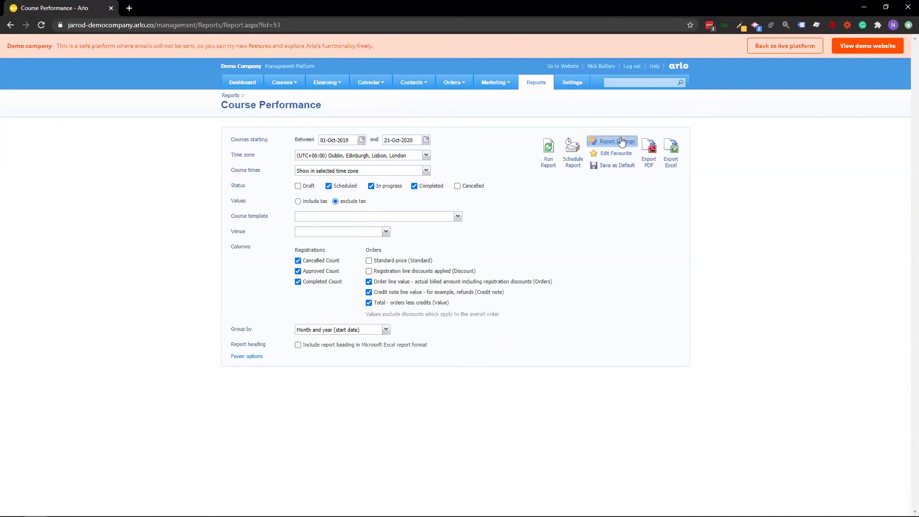
pyautogui.click(607, 155)
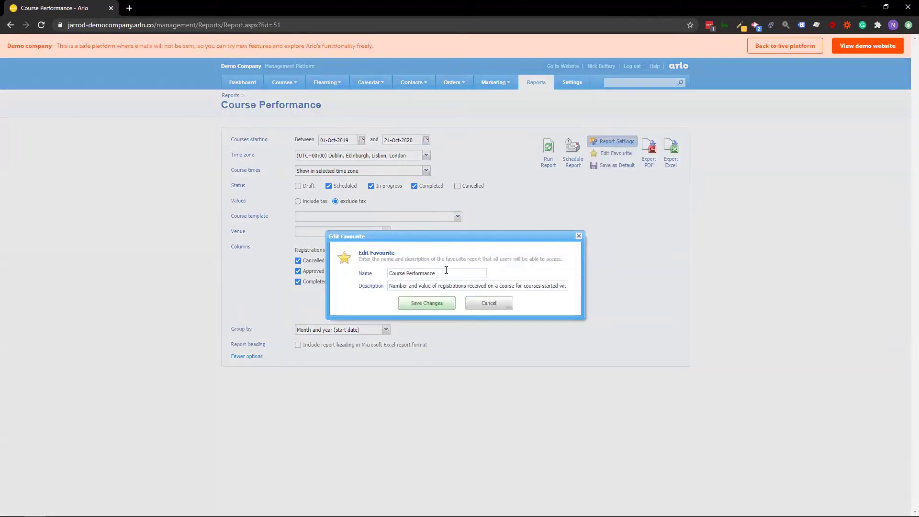
pyautogui.write('- V3')
pyautogui.press('BackSpace')
pyautogui.press('BackSpace')
pyautogui.write('Q')
pyautogui.click(409, 305)
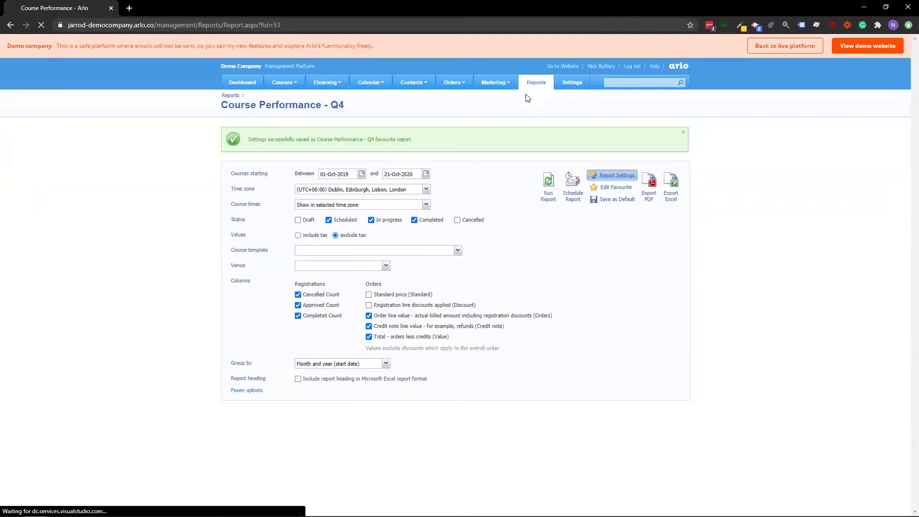
# Step: Open the advanced Registrations List report, view its form for saving a new favourite and dismiss the form
pyautogui.click(529, 93)
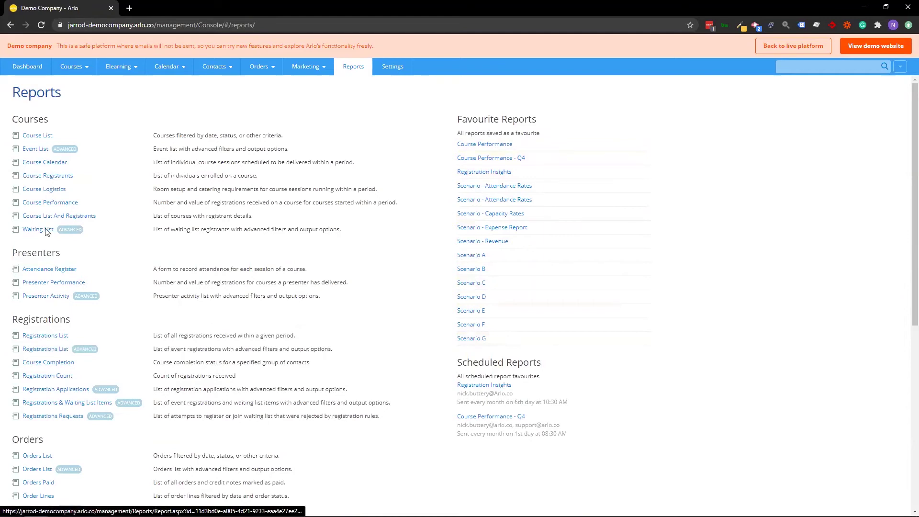
pyautogui.click(55, 349)
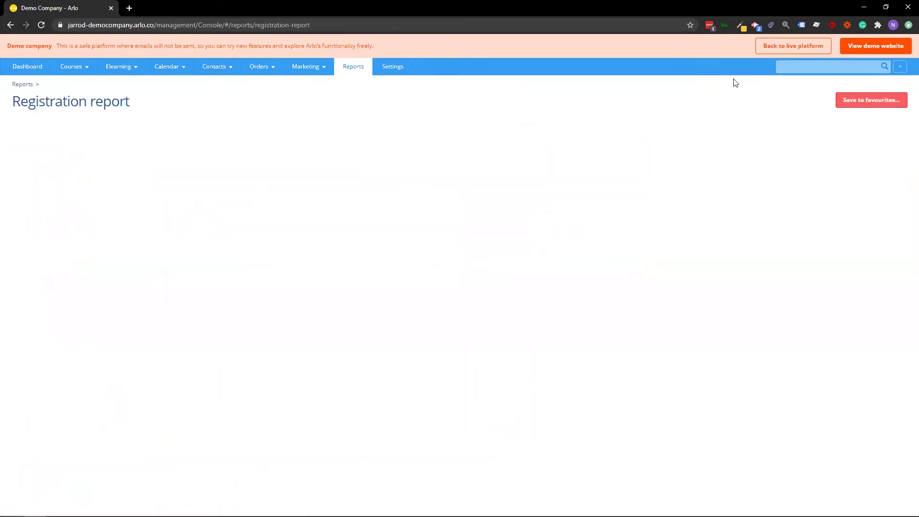
pyautogui.click(868, 103)
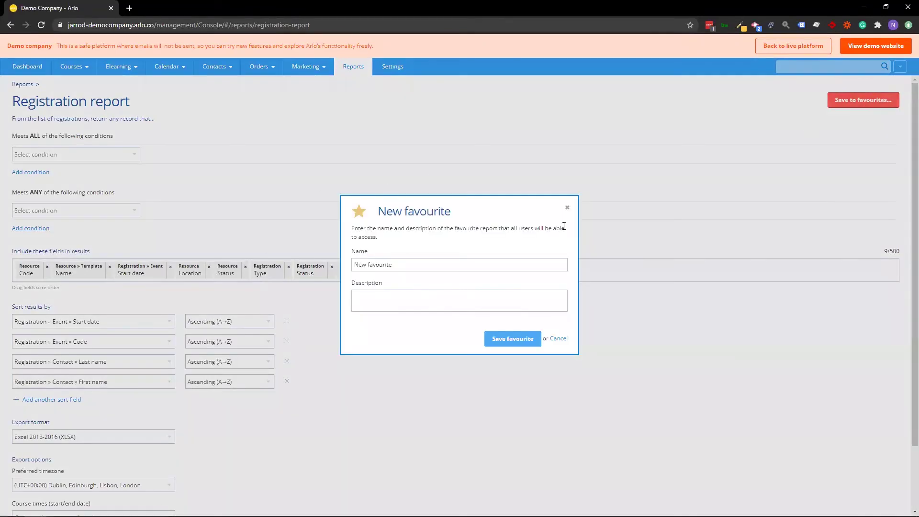
pyautogui.click(567, 208)
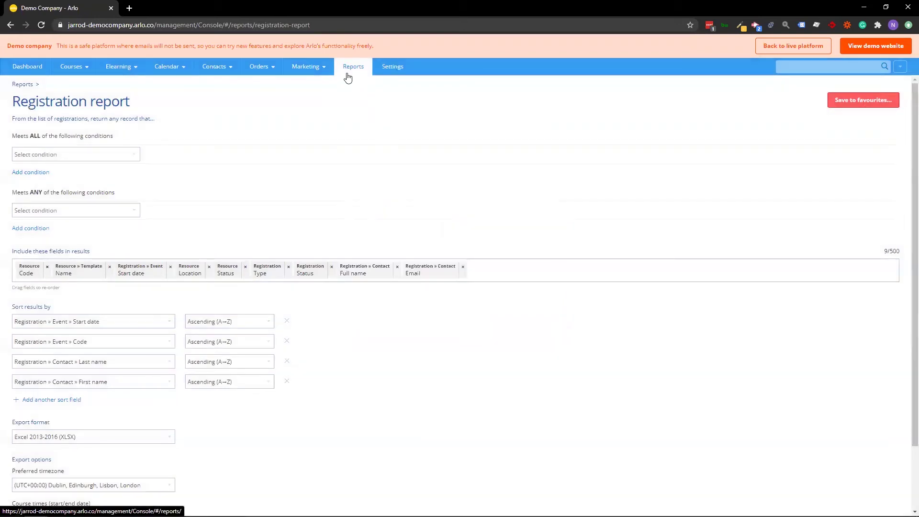
# Step: Open the schedule of the Course Performance - Q4 favourite and examine its recipients, sending frequency and report format options
pyautogui.click(349, 75)
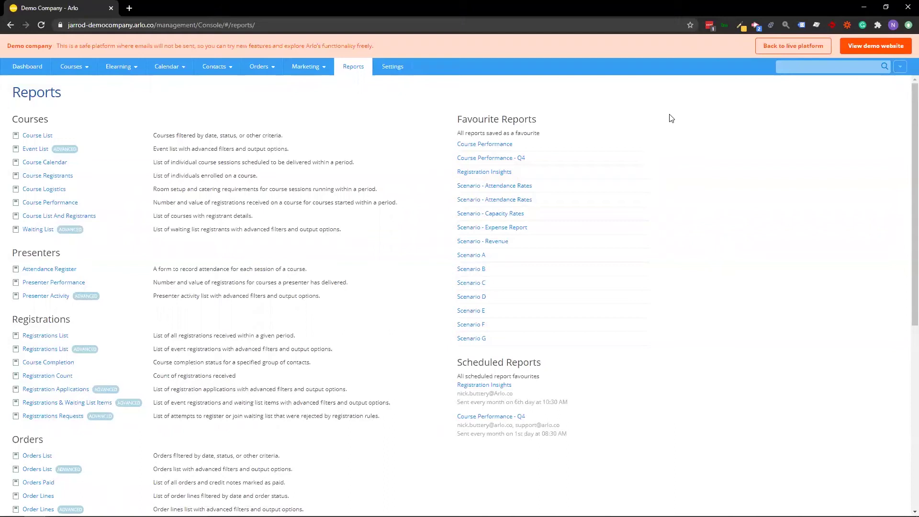
pyautogui.click(478, 158)
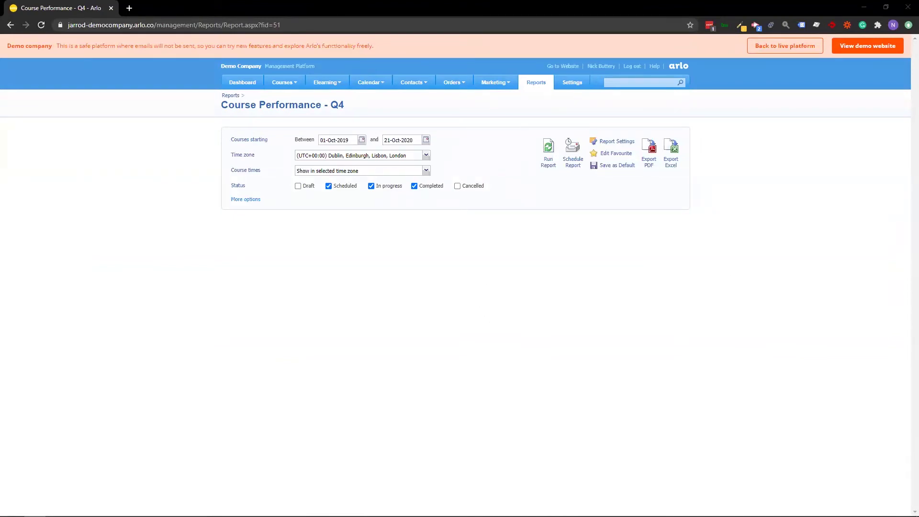
pyautogui.click(572, 166)
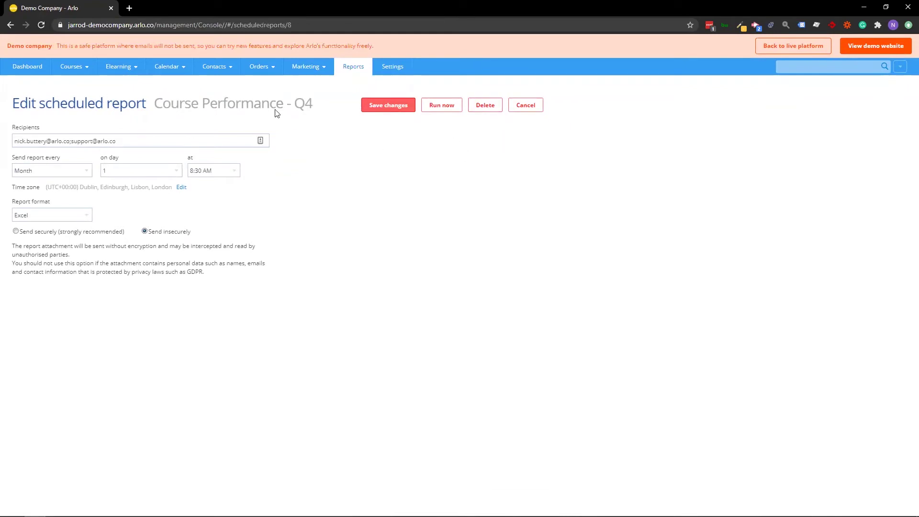
pyautogui.click(226, 143)
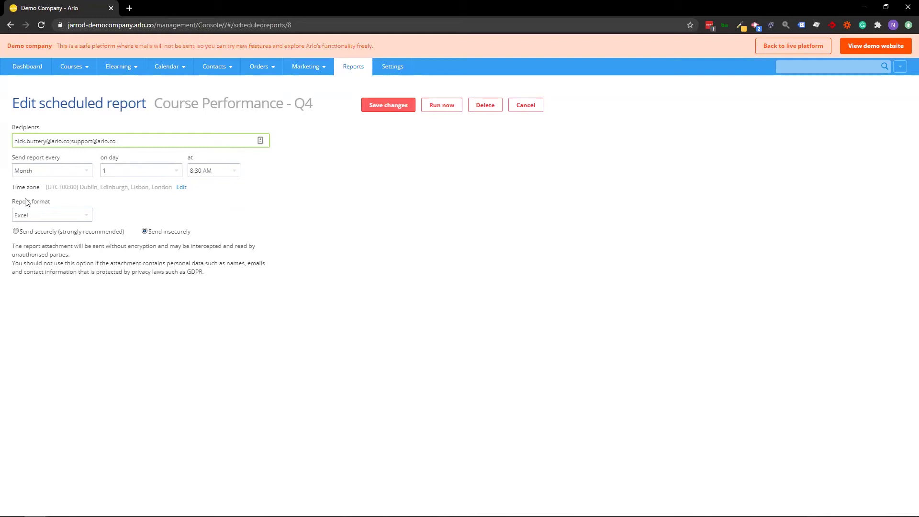
pyautogui.click(45, 173)
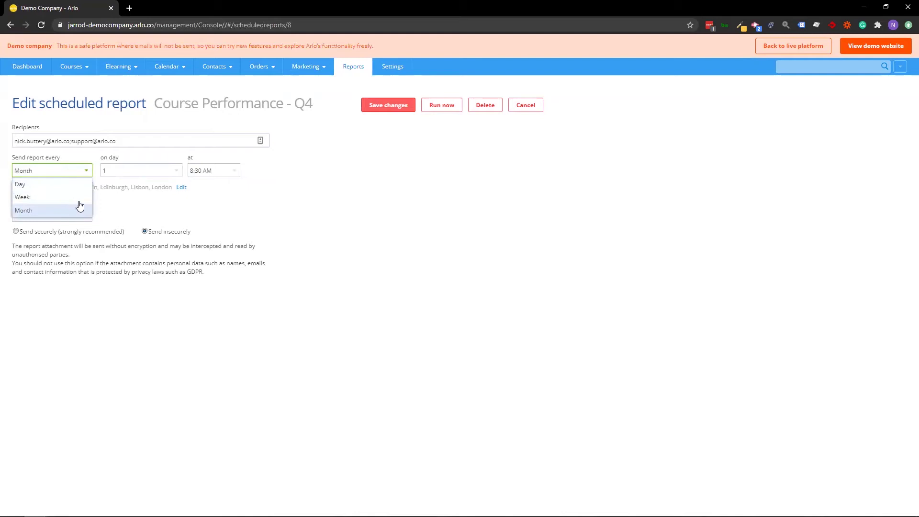
pyautogui.click(374, 214)
pyautogui.click(28, 218)
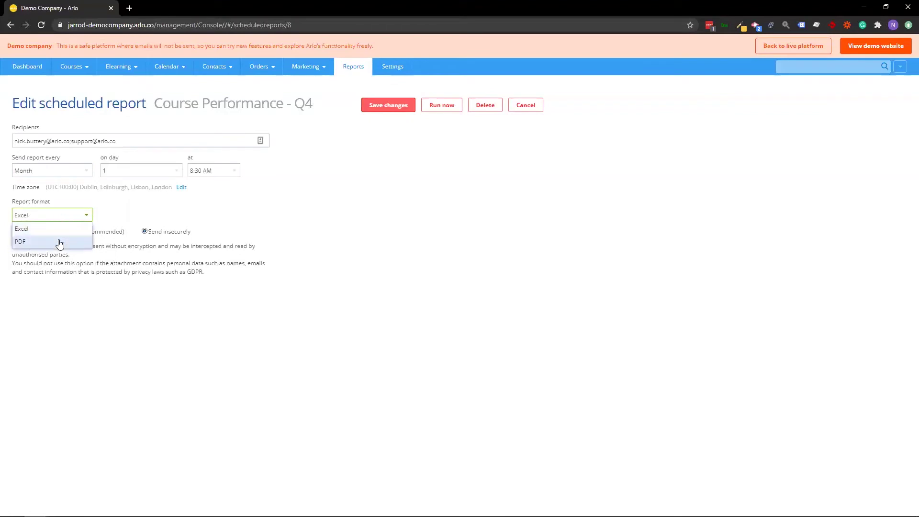
pyautogui.click(505, 293)
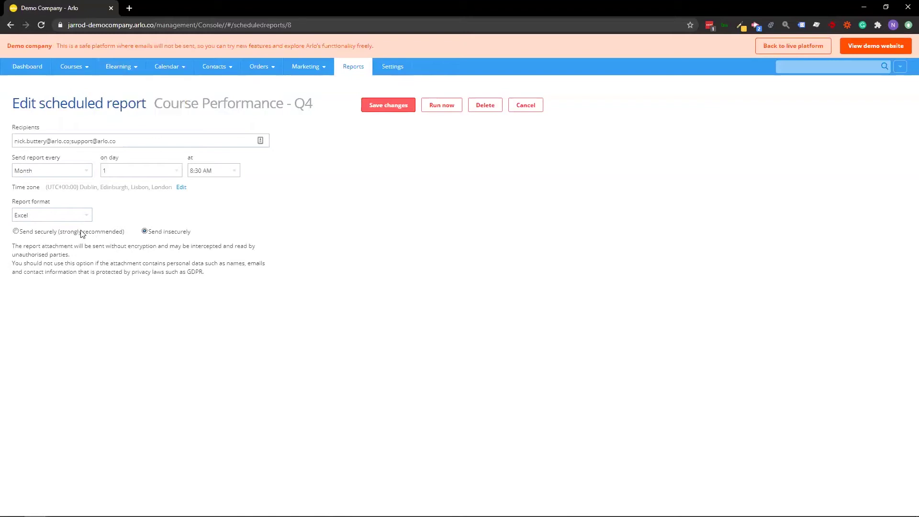
# Step: Try secure sending for the scheduled report to view its password field, and switch back to insecure sending
pyautogui.click(59, 232)
pyautogui.click(56, 289)
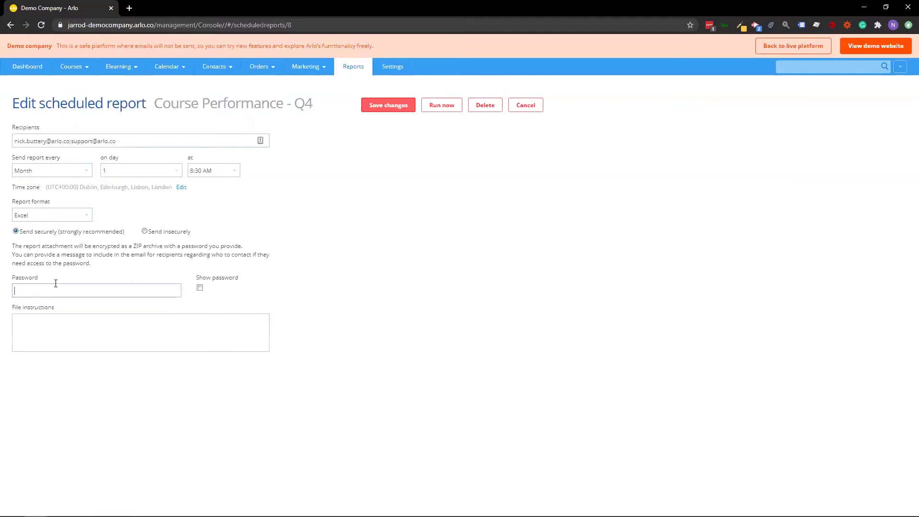
pyautogui.click(184, 232)
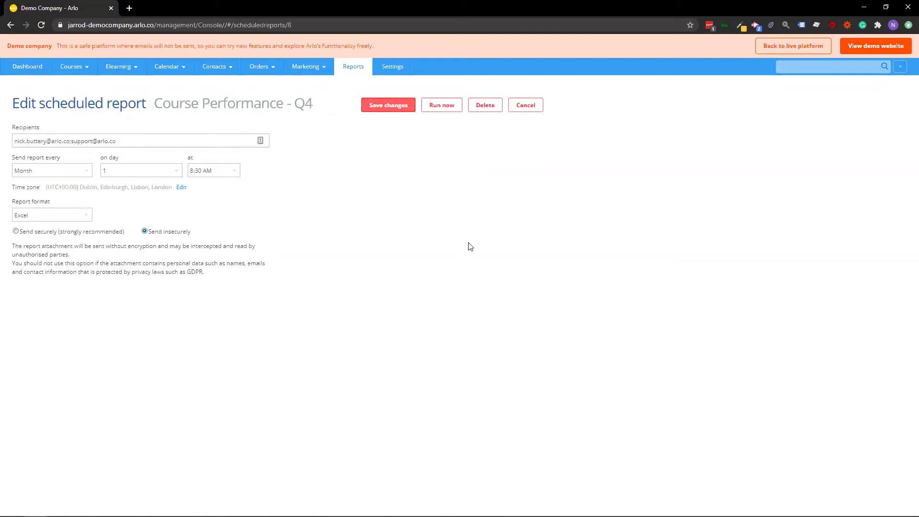
pyautogui.hotkey('alt', 'Tab')
pyautogui.hotkey('alt', 'Tab')
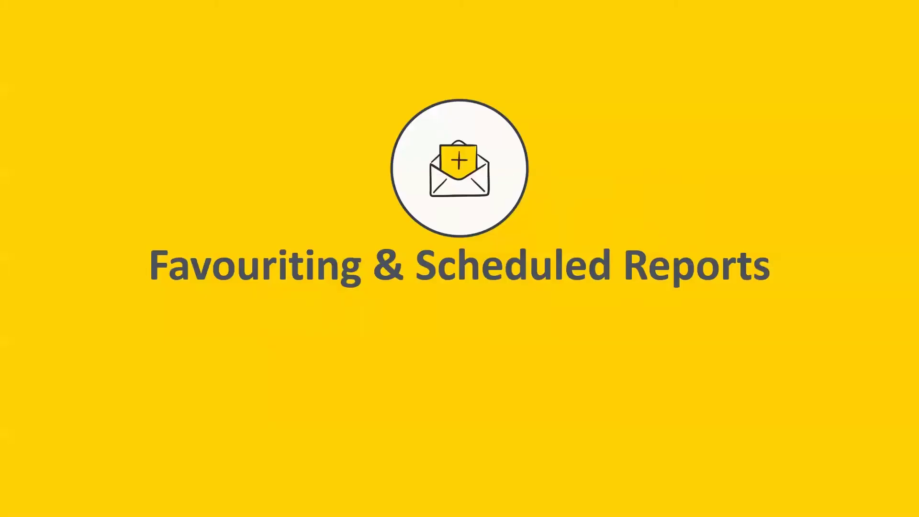
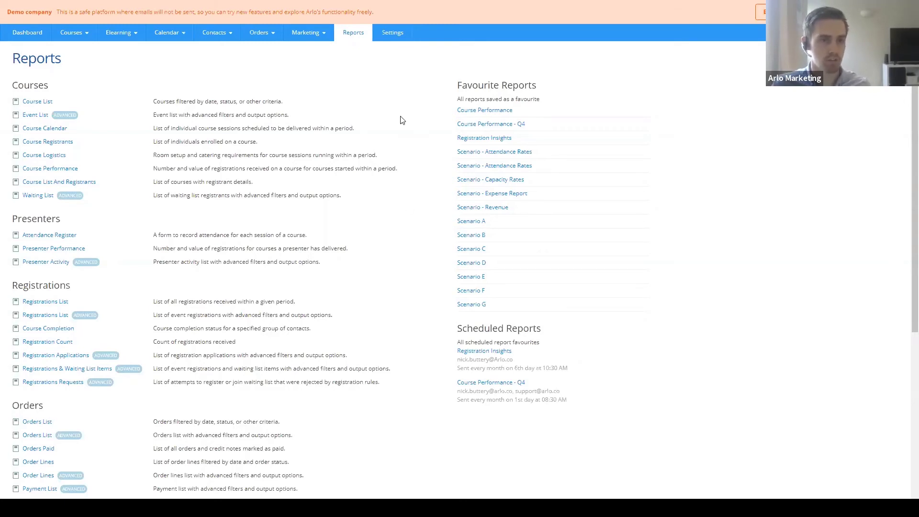
# Step: Open the course fields in the platform's field settings and examine the active fields and the available field types
pyautogui.click(390, 36)
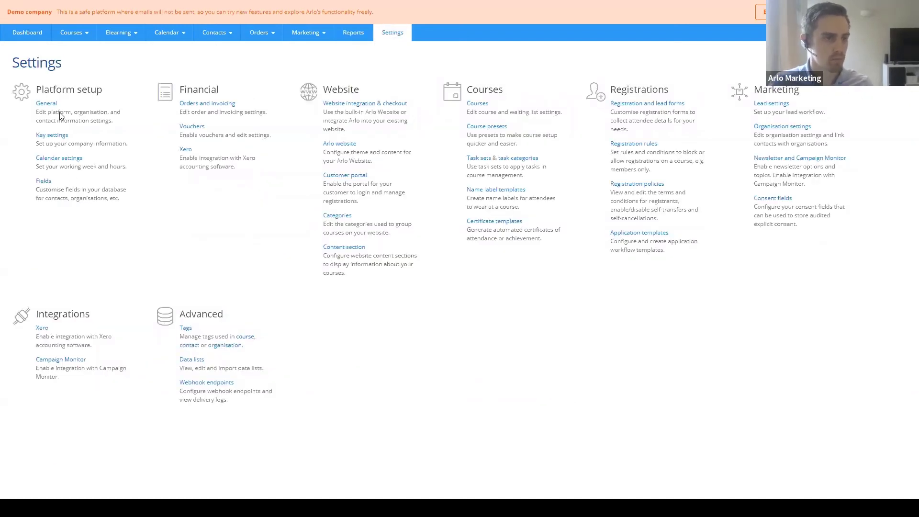
pyautogui.click(41, 184)
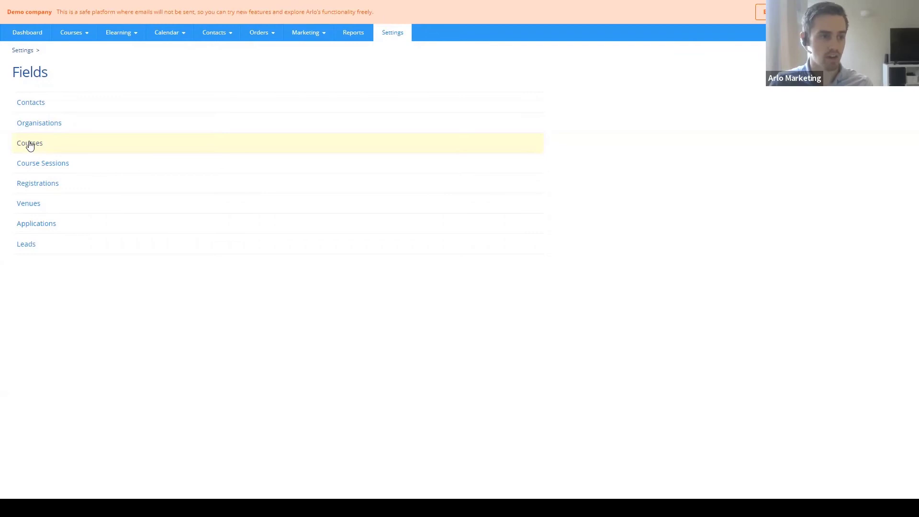
pyautogui.click(29, 145)
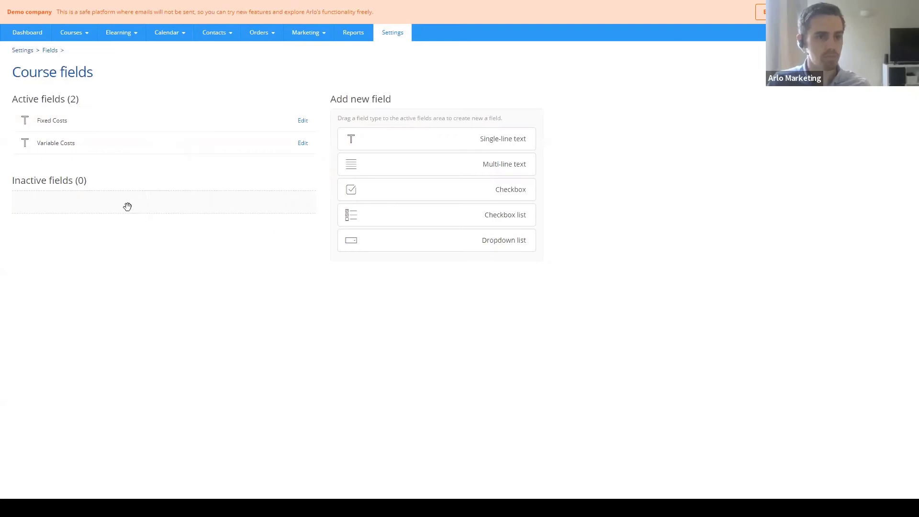
pyautogui.moveTo(337, 99); pyautogui.dragTo(343, 99)
pyautogui.click(402, 102)
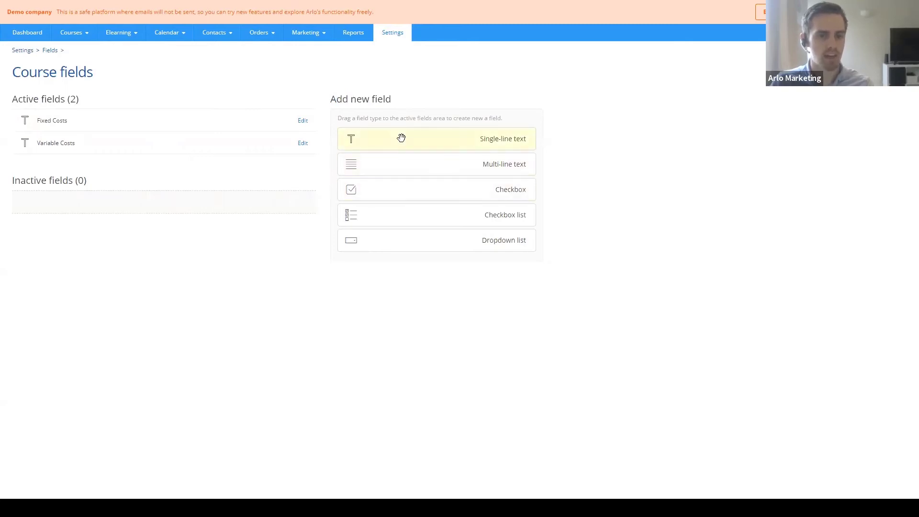
# Step: Try adding a single-line text course field labelled Fixed Costs, and leave the editor without saving it
pyautogui.moveTo(420, 134); pyautogui.dragTo(117, 133)
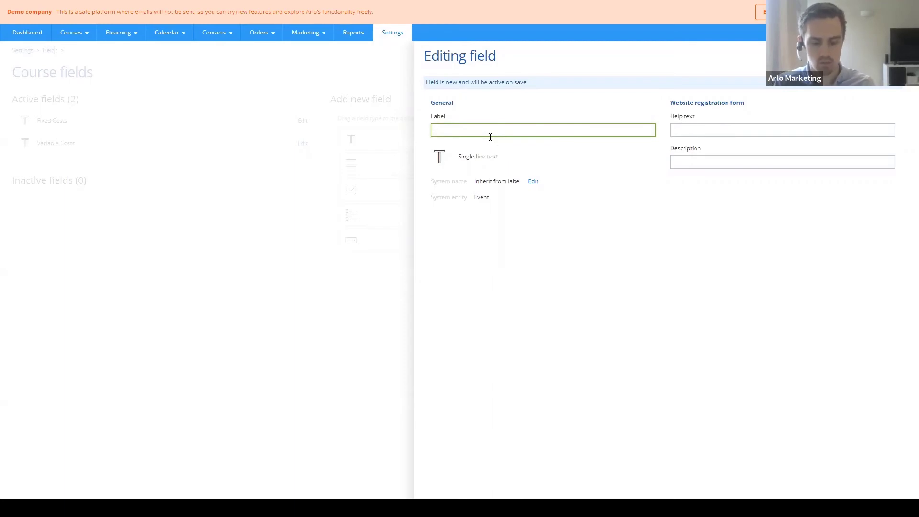
pyautogui.write('Fixed')
pyautogui.click(480, 150)
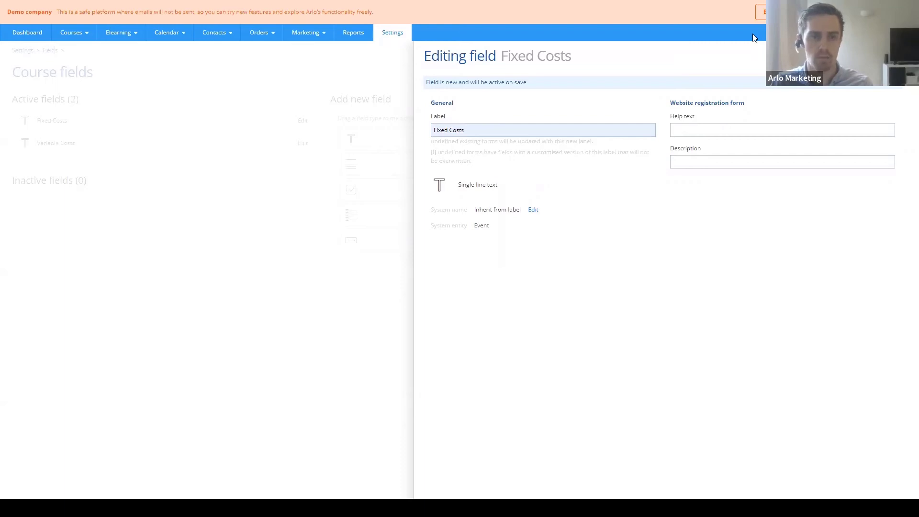
pyautogui.click(318, 139)
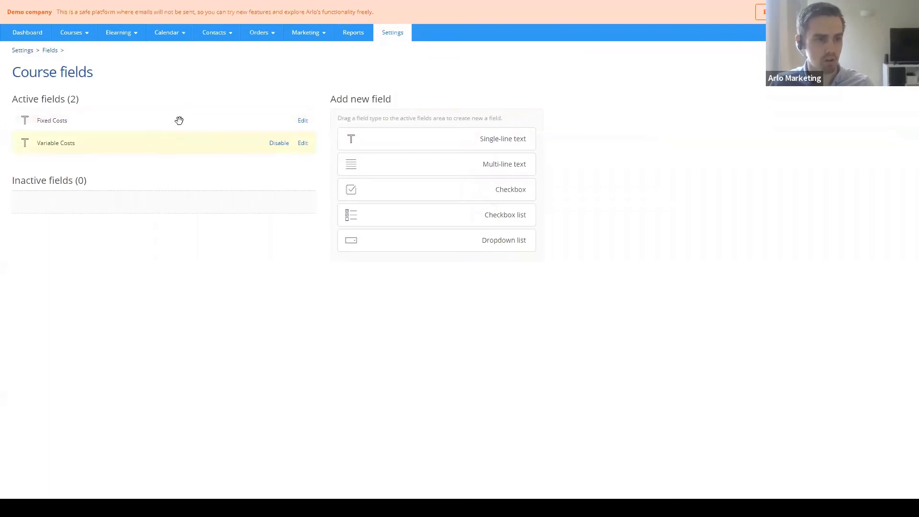
# Step: Start a new public course from the Courses list, name it 11 and continue to its website details
pyautogui.moveTo(72, 32)
pyautogui.click(72, 54)
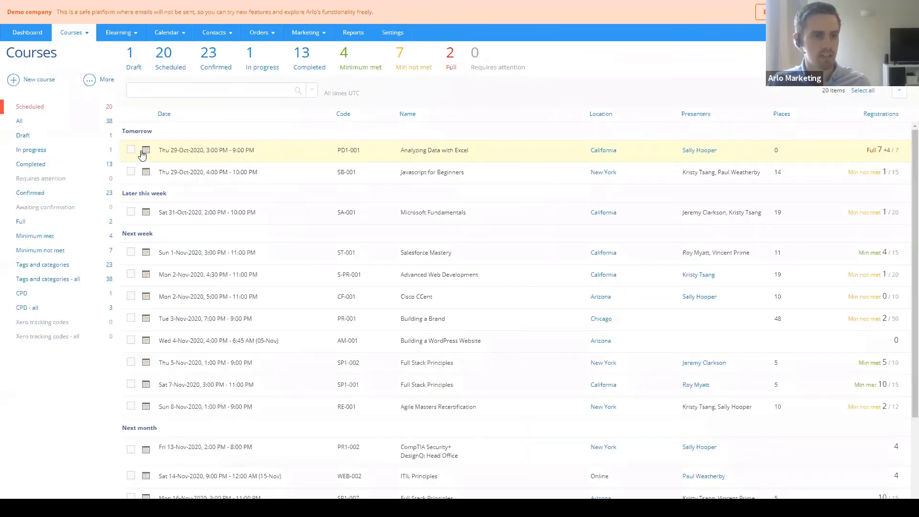
pyautogui.click(33, 83)
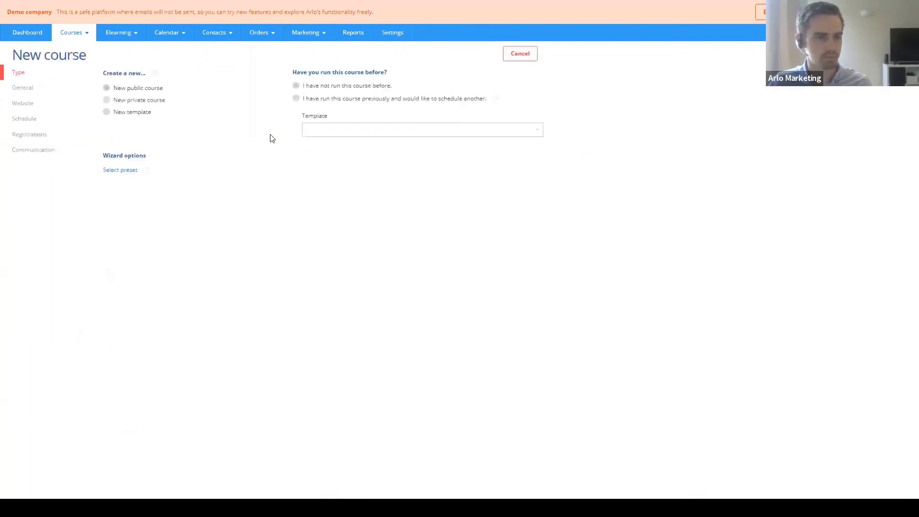
pyautogui.click(526, 54)
pyautogui.click(180, 101)
pyautogui.write('11')
pyautogui.click(526, 54)
# Step: Enter 11 as the new course's advertised duration, summary and description
pyautogui.click(162, 170)
pyautogui.write('11')
pyautogui.click(150, 210)
pyautogui.write('11')
pyautogui.click(135, 279)
pyautogui.write('11')
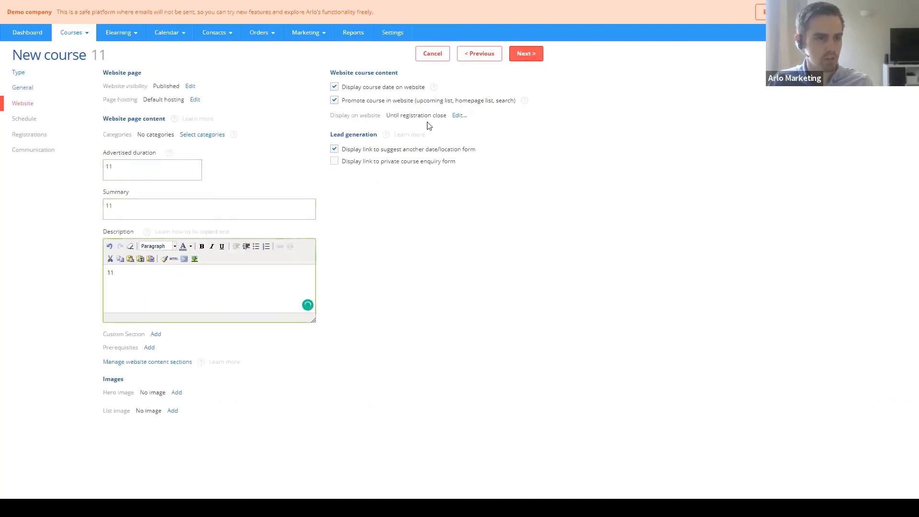
# Step: Continue to the new course's Schedule page and examine the Fixed Costs and Variable Costs fields under Additional information
pyautogui.moveTo(103, 360); pyautogui.dragTo(173, 371)
pyautogui.click(143, 382)
pyautogui.click(117, 385)
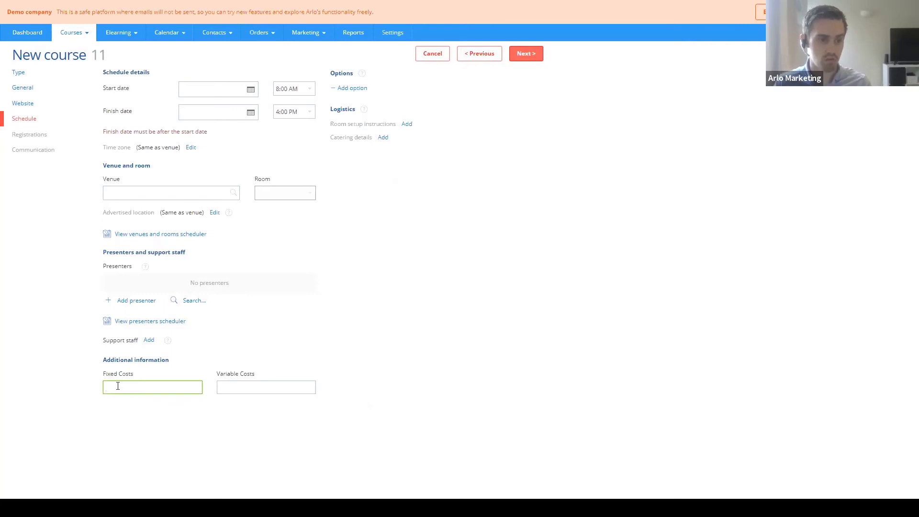
pyautogui.moveTo(218, 373); pyautogui.dragTo(247, 374)
pyautogui.click(252, 376)
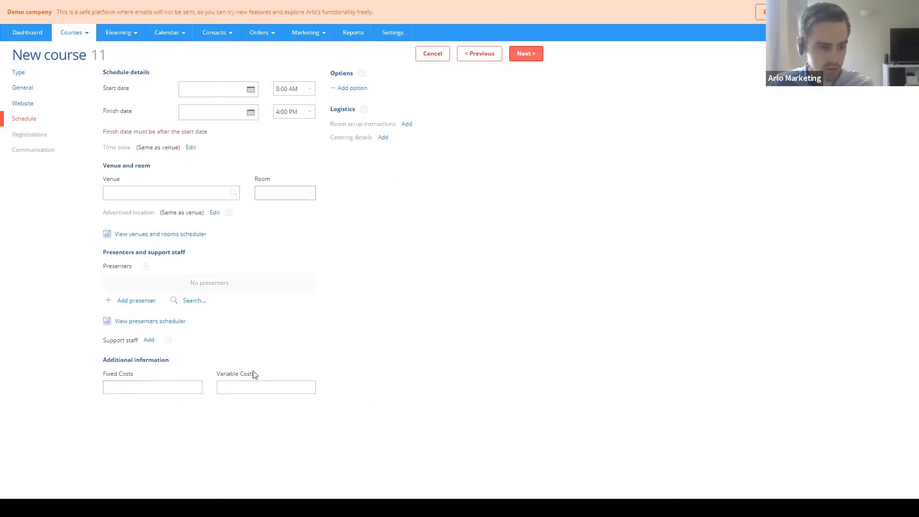
pyautogui.click(246, 386)
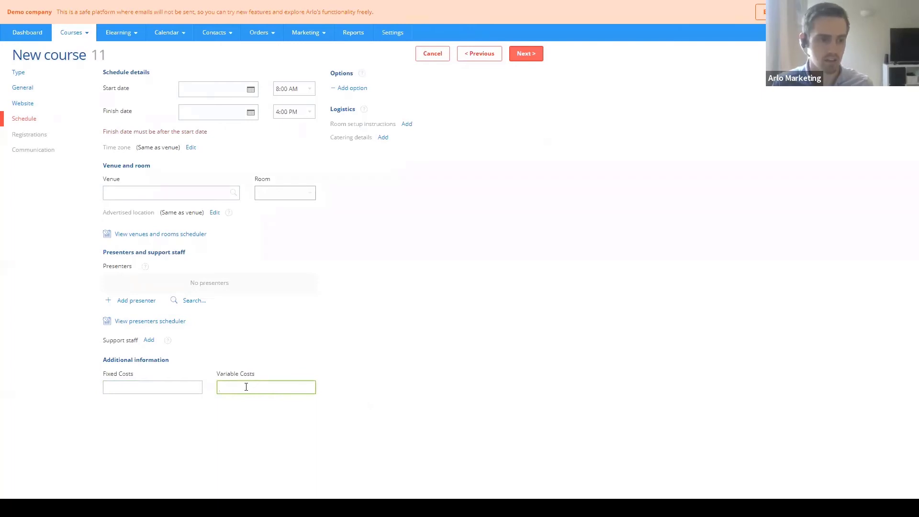
# Step: Leave the new course's Fixed Costs and Variable Costs fields empty and cancel creating the course
pyautogui.click(116, 387)
pyautogui.click(268, 387)
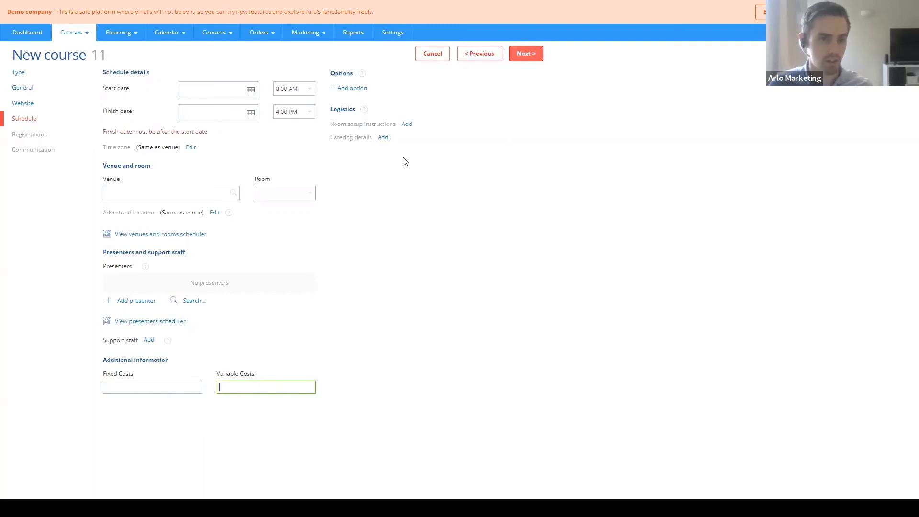
pyautogui.click(436, 57)
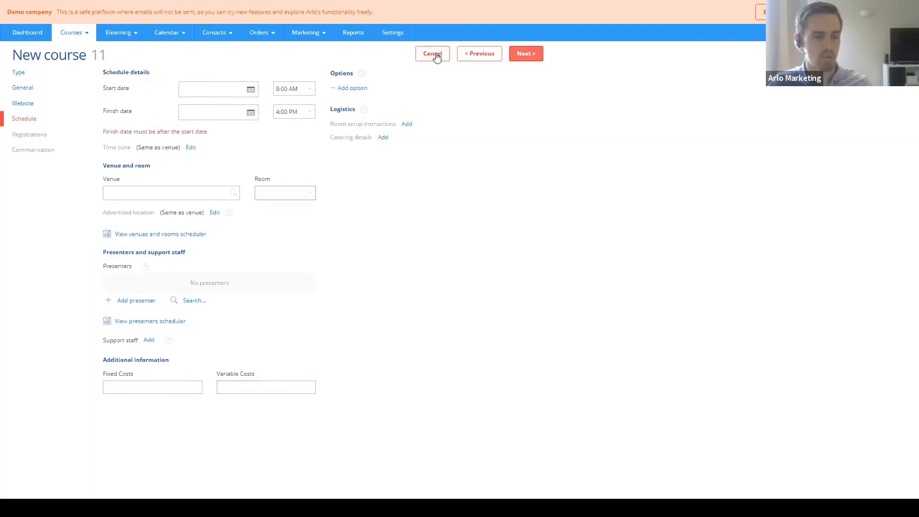
pyautogui.click(435, 56)
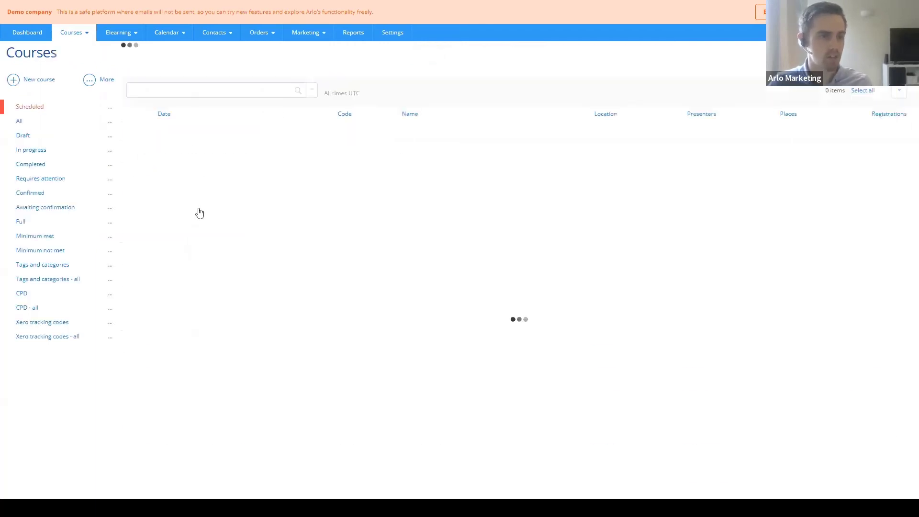
# Step: Open the Javascript for Beginners course for editing and examine the Fixed Costs and Variable Costs recorded in its schedule details
pyautogui.click(203, 173)
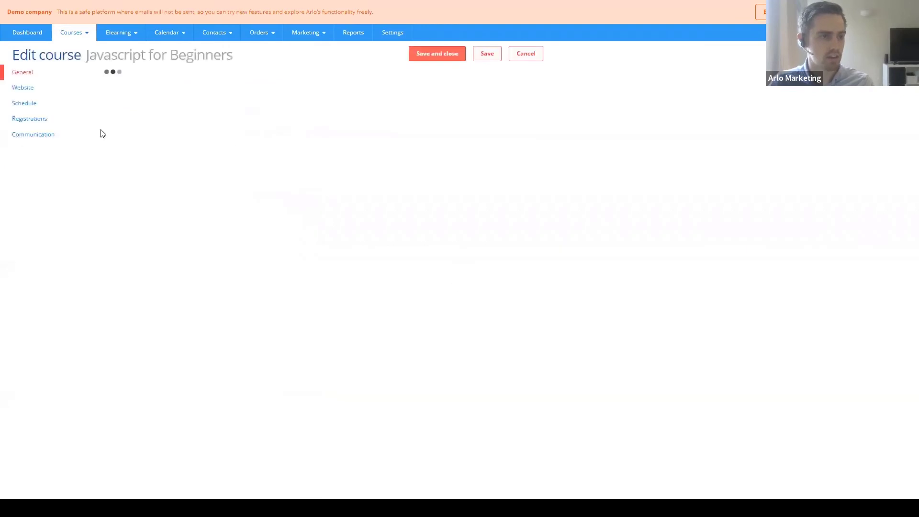
pyautogui.click(22, 103)
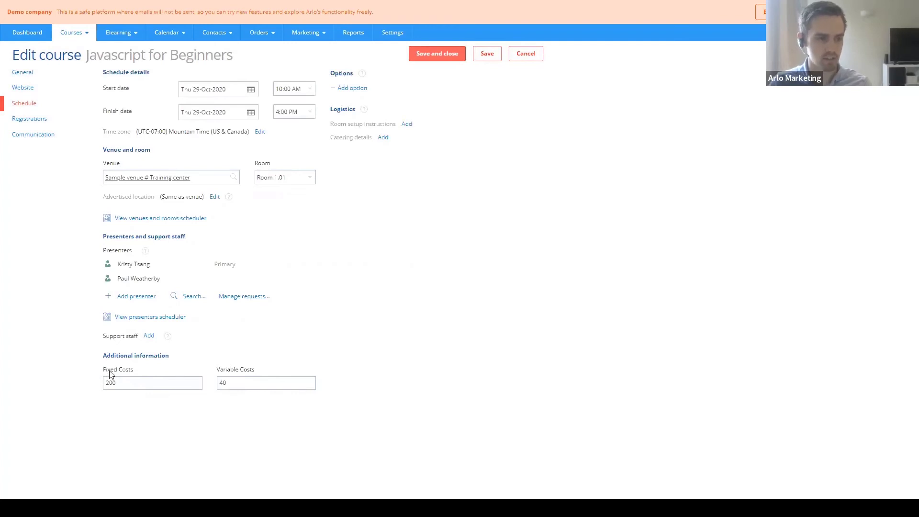
pyautogui.moveTo(123, 382); pyautogui.dragTo(109, 383)
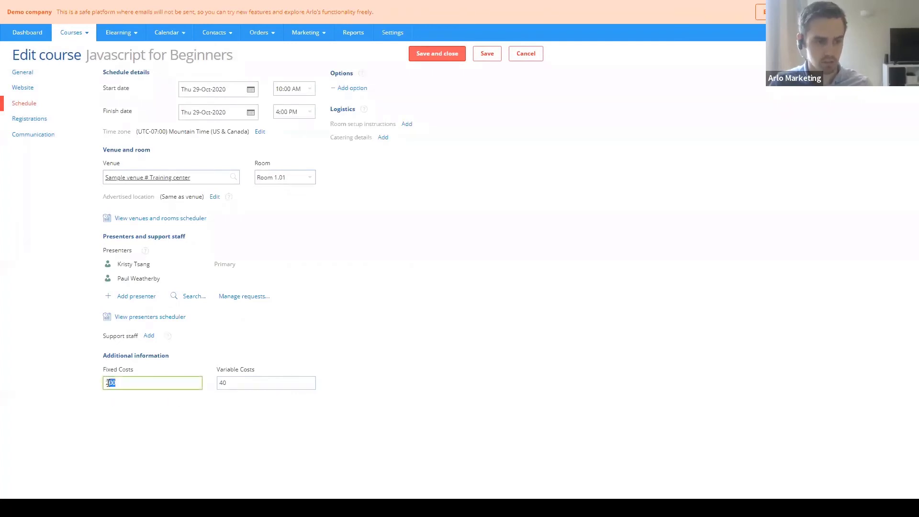
pyautogui.press('Tab')
pyautogui.click(248, 387)
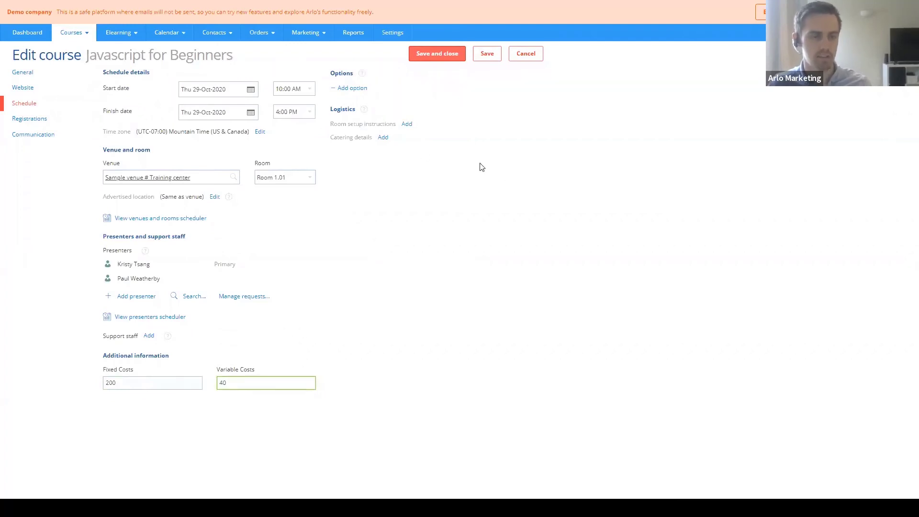
# Step: Start an advanced Event List report and add an ALL condition on the event's Start date
pyautogui.click(349, 36)
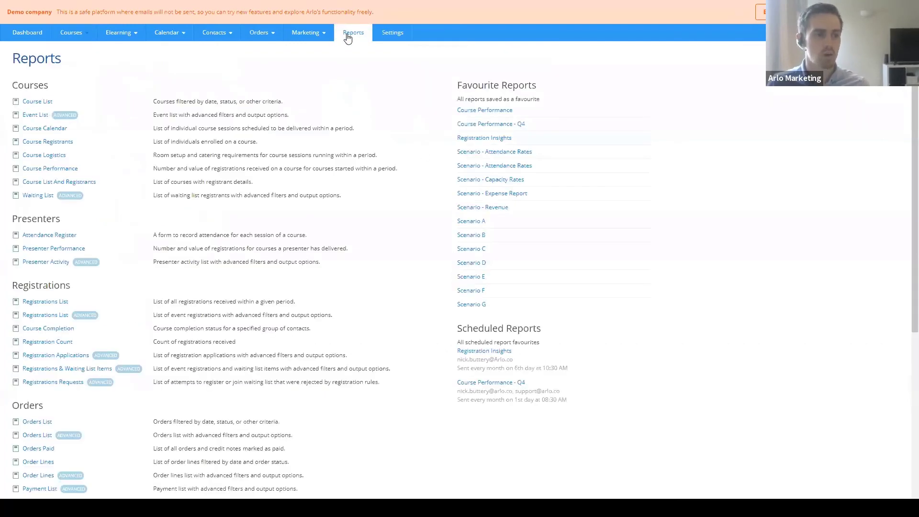
pyautogui.click(36, 116)
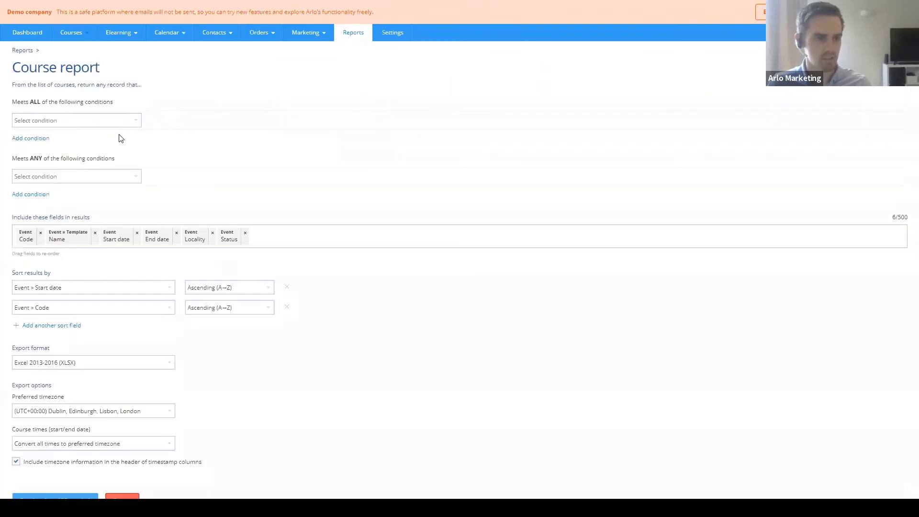
pyautogui.click(134, 122)
pyautogui.click(61, 147)
pyautogui.click(184, 121)
pyautogui.write('start')
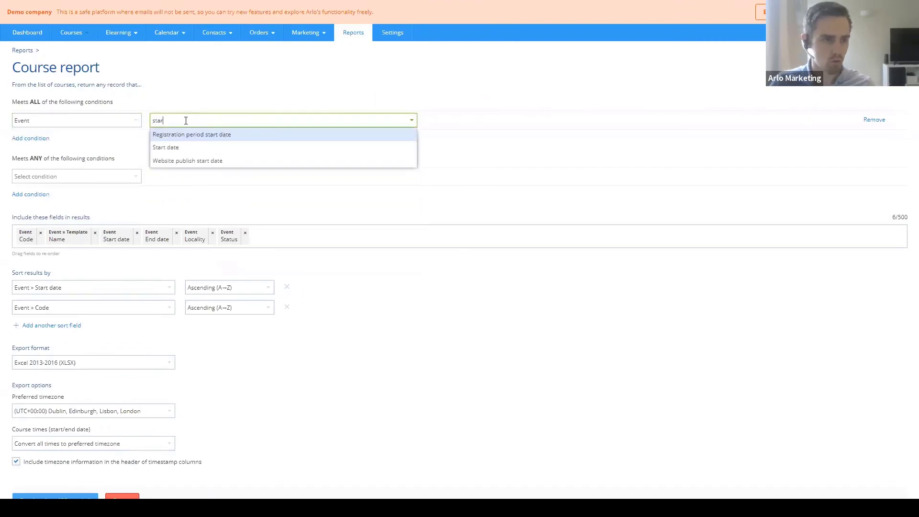
pyautogui.click(185, 150)
# Step: Set the start date condition to Is within previous (period), 12 Months
pyautogui.click(478, 121)
pyautogui.click(482, 212)
pyautogui.click(590, 121)
pyautogui.write('12')
pyautogui.press('Tab')
pyautogui.click(826, 121)
pyautogui.click(671, 159)
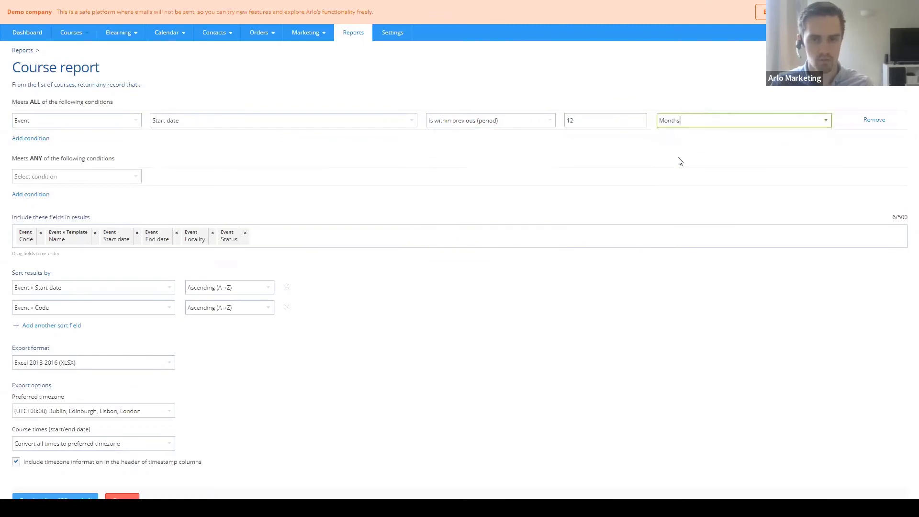
# Step: Add the Event fields Fixed Costs, Variable Costs and Registration count (current) to the report results
pyautogui.click(273, 240)
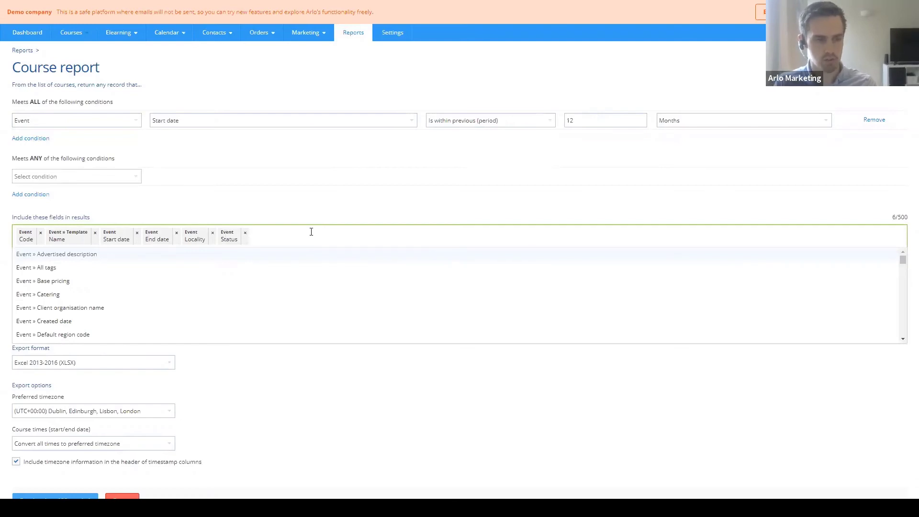
pyautogui.write('fix')
pyautogui.press('Return')
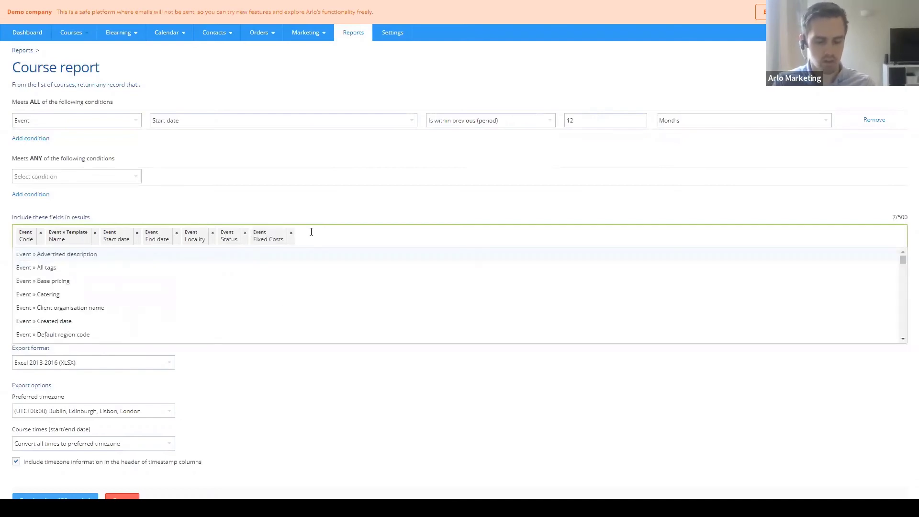
pyautogui.write('vari')
pyautogui.press('Return')
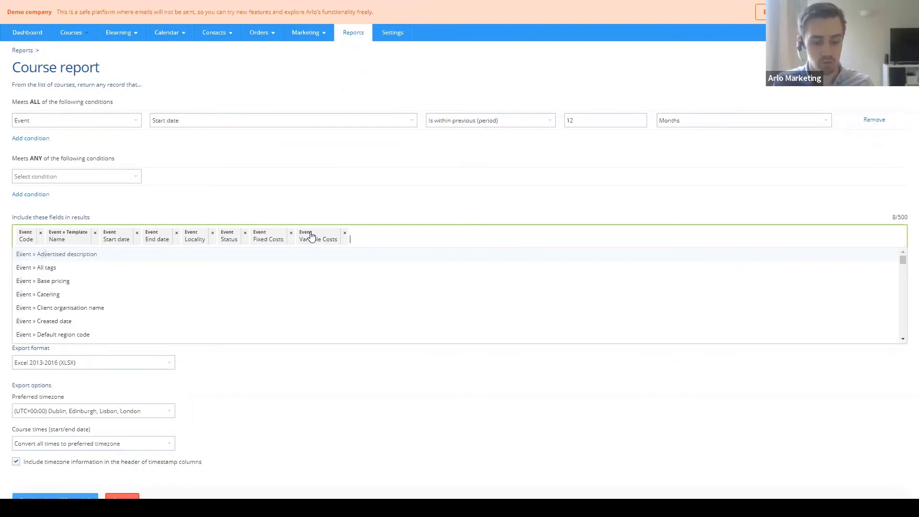
pyautogui.write('gi')
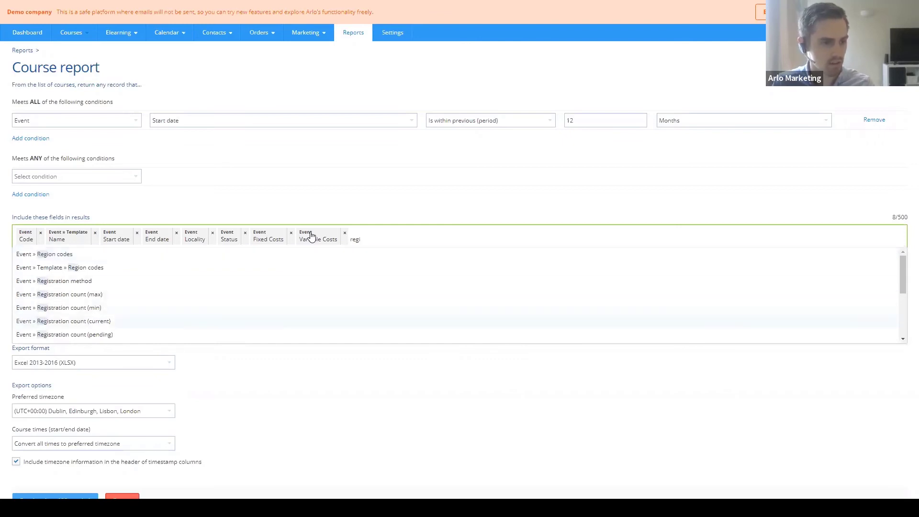
pyautogui.press('Return')
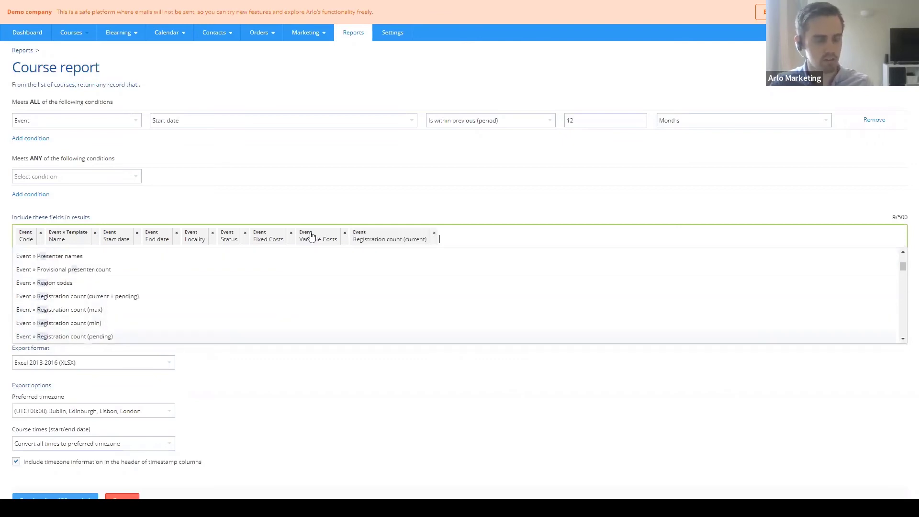
# Step: Preview the course report, examine the cost and registration count columns, and close the preview
pyautogui.click(351, 214)
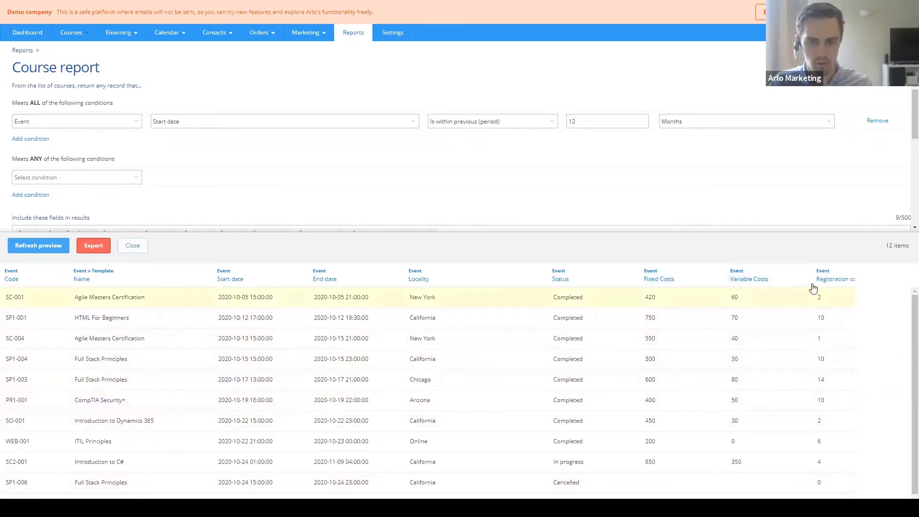
pyautogui.scroll(-1, 660, 438)
pyautogui.scroll(1, 653, 376)
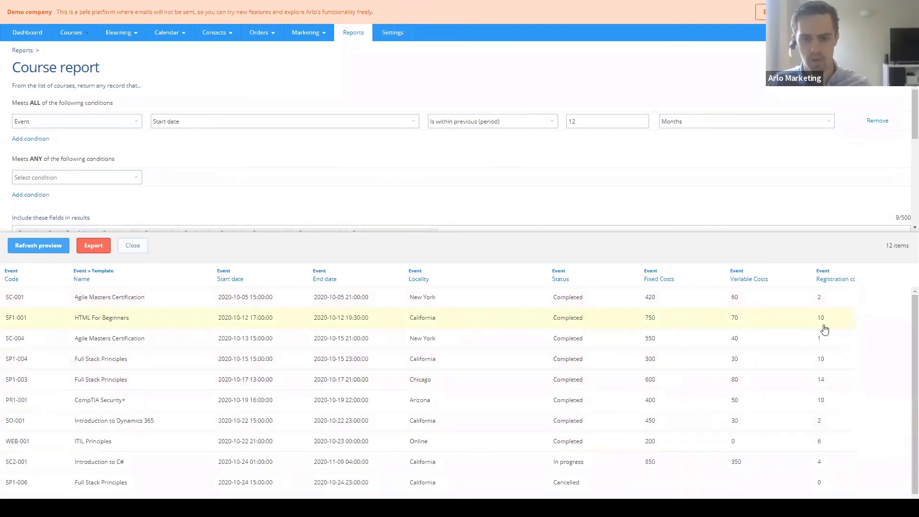
pyautogui.scroll(-1, 833, 445)
pyautogui.scroll(1, 833, 445)
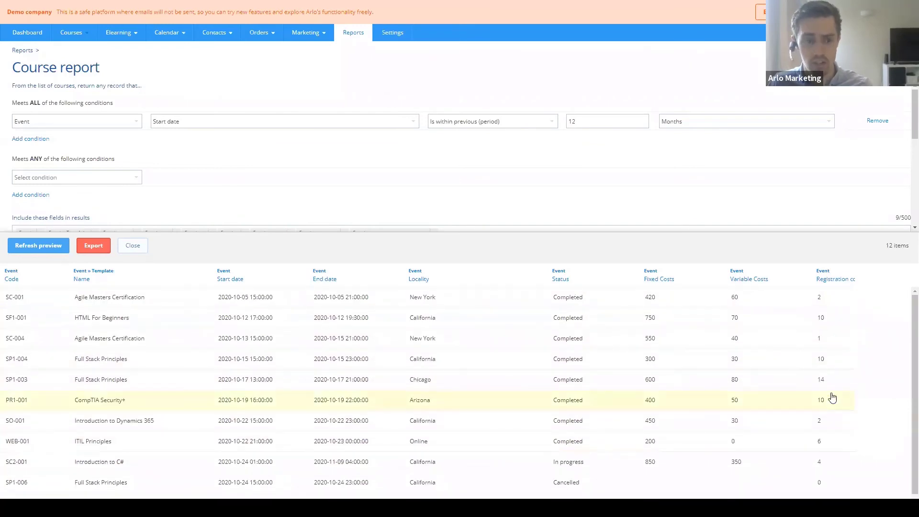
pyautogui.click(133, 245)
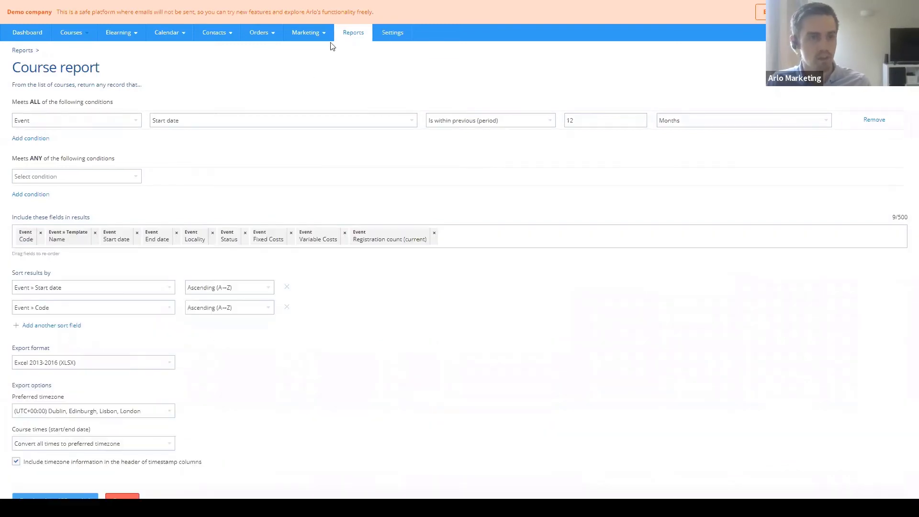
# Step: Open the Course Performance report and run it for courses starting between 01-Sep-2019 and 31-Oct-2020
pyautogui.click(353, 32)
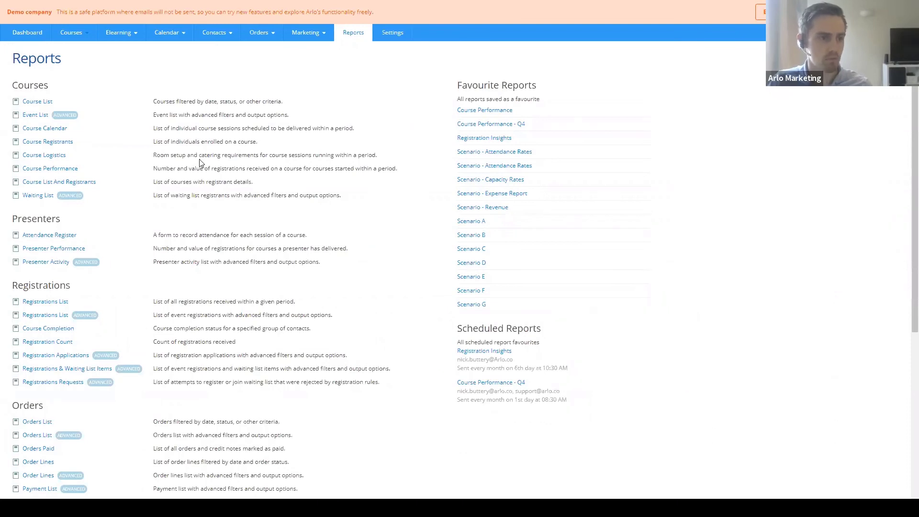
pyautogui.click(47, 171)
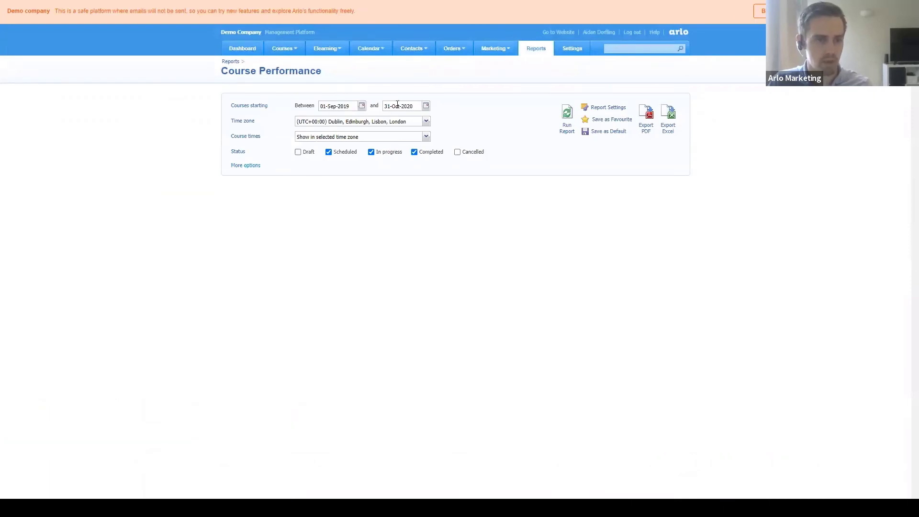
pyautogui.click(567, 125)
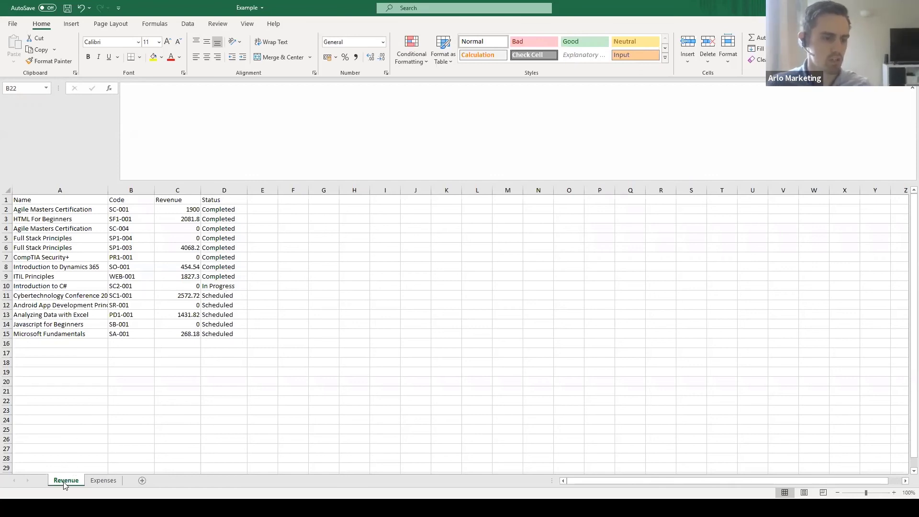
# Step: Switch to the Example workbook in Excel, review the Revenue sheet's course table, and bring up the Expenses sheet
pyautogui.moveTo(33, 200); pyautogui.dragTo(207, 343)
pyautogui.click(204, 372)
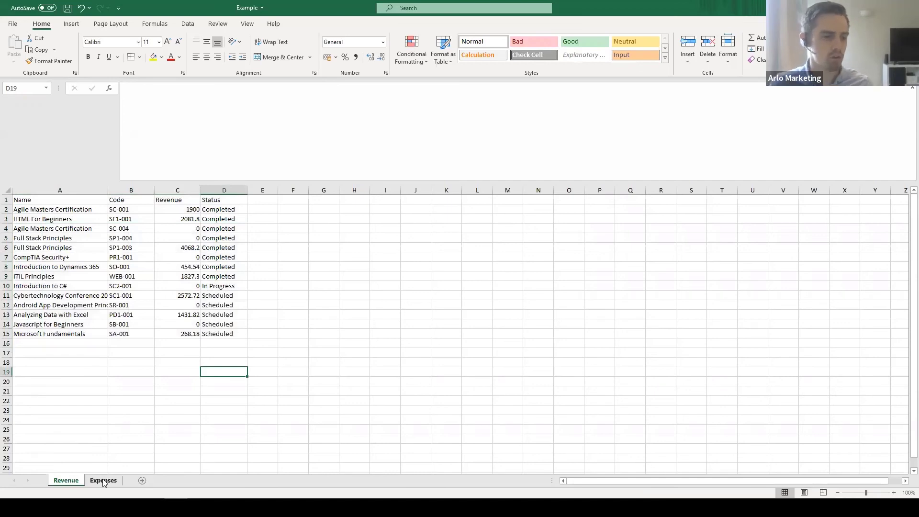
pyautogui.click(103, 481)
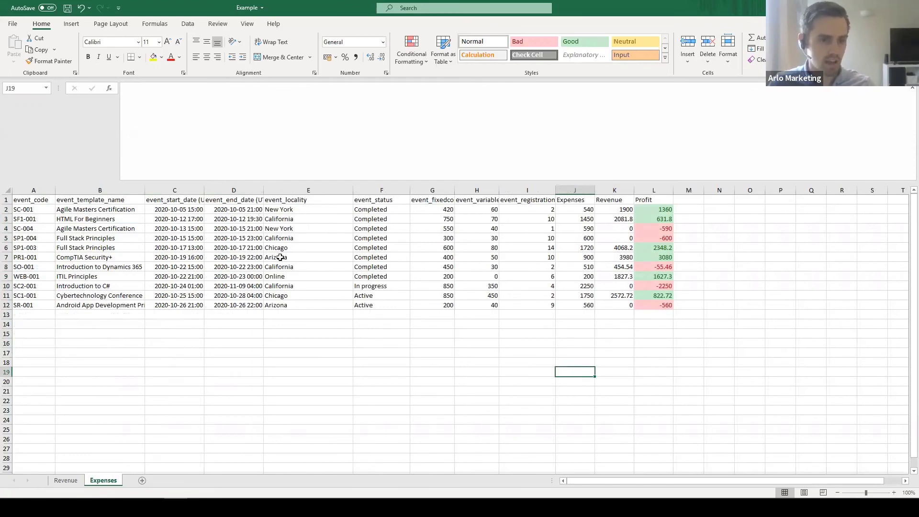
# Step: Inspect the formulas in the Expenses column row by row, starting from cell J2
pyautogui.click(576, 200)
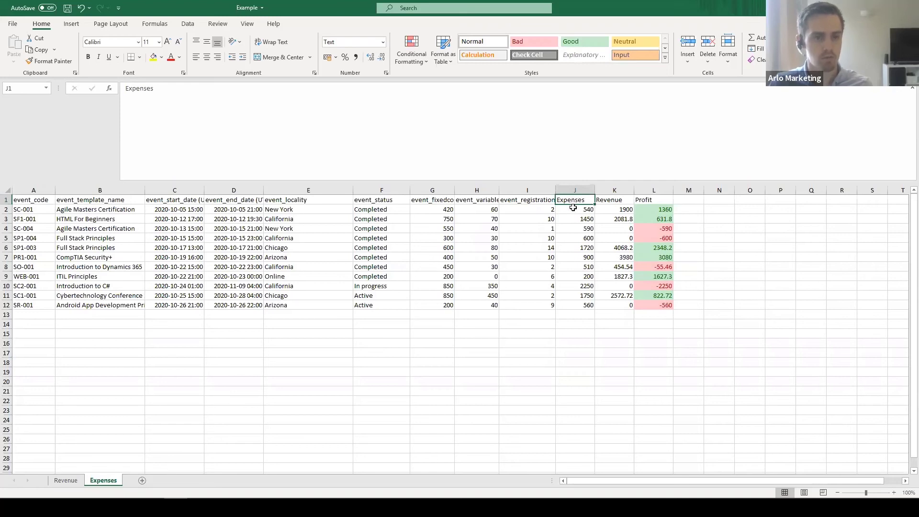
pyautogui.click(574, 208)
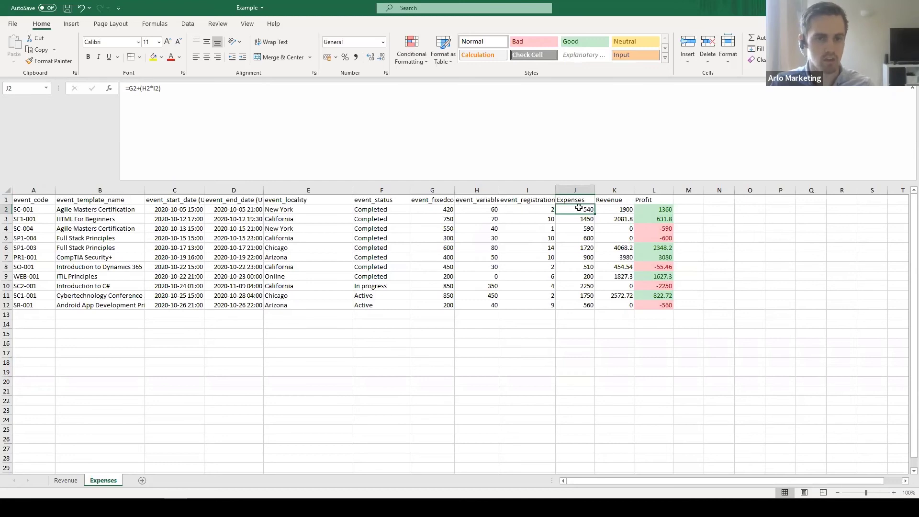
pyautogui.press('Down')
pyautogui.press('Down')
pyautogui.press('Down')
pyautogui.press('Down')
pyautogui.press('Down')
pyautogui.press('Down')
pyautogui.press('Down')
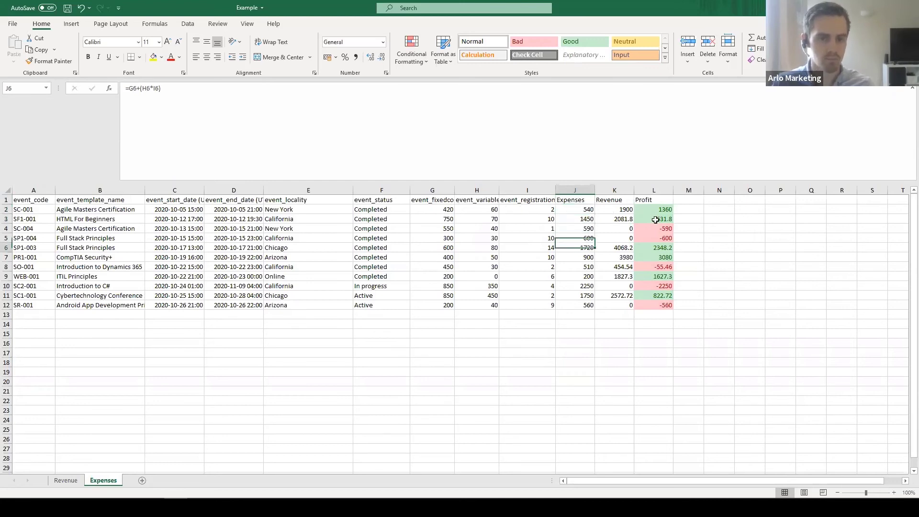
pyautogui.press('Down')
pyautogui.press('Down')
pyautogui.press('Down')
pyautogui.press('Up')
pyautogui.press('Up')
pyautogui.press('Up')
pyautogui.press('Up')
pyautogui.press('Up')
pyautogui.press('Up')
pyautogui.press('Up')
pyautogui.press('Up')
pyautogui.press('Up')
pyautogui.press('Up')
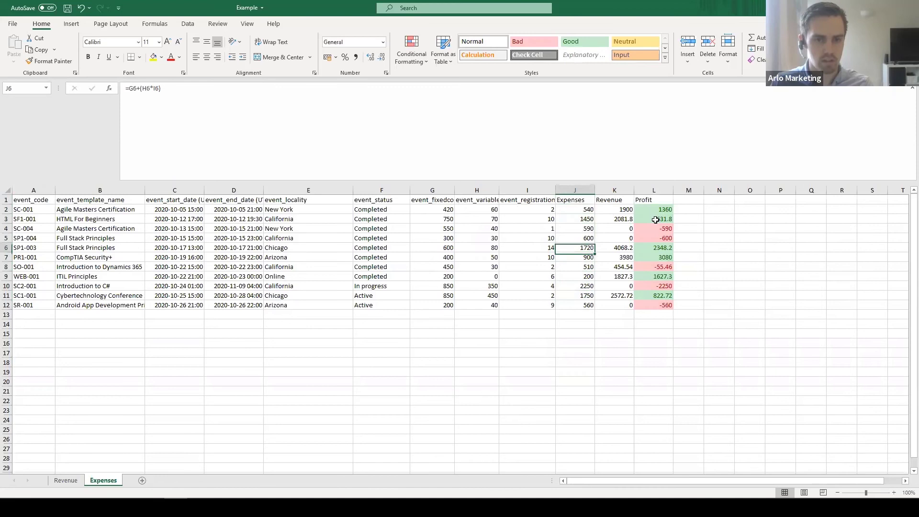
pyautogui.press('Up')
pyautogui.press('Down')
pyautogui.press('Down')
pyautogui.press('Down')
pyautogui.press('Down')
pyautogui.press('Down')
pyautogui.press('Down')
pyautogui.press('Down')
pyautogui.press('Down')
pyautogui.press('Down')
pyautogui.press('Down')
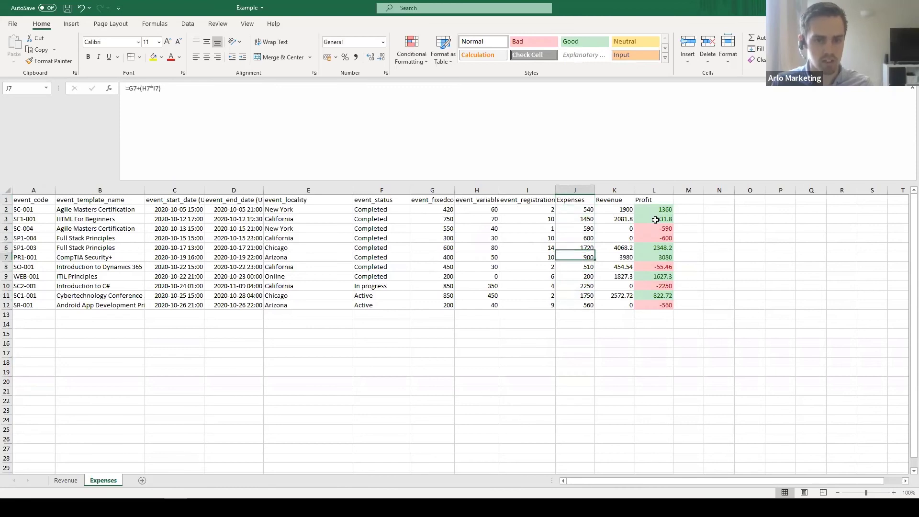
# Step: Compare the event codes on the Expenses sheet with the codes and revenue on the Revenue sheet, and return to the Expenses sheet
pyautogui.click(608, 201)
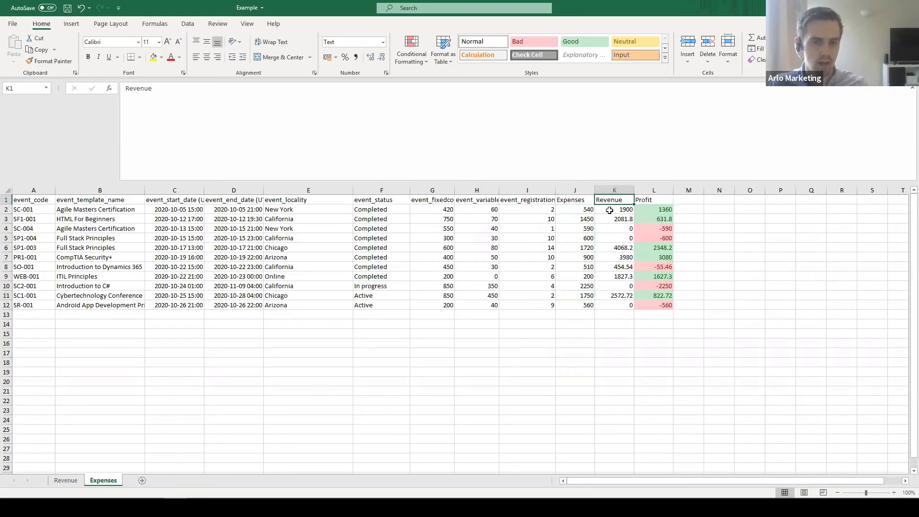
pyautogui.moveTo(37, 206); pyautogui.dragTo(26, 305)
pyautogui.click(28, 285)
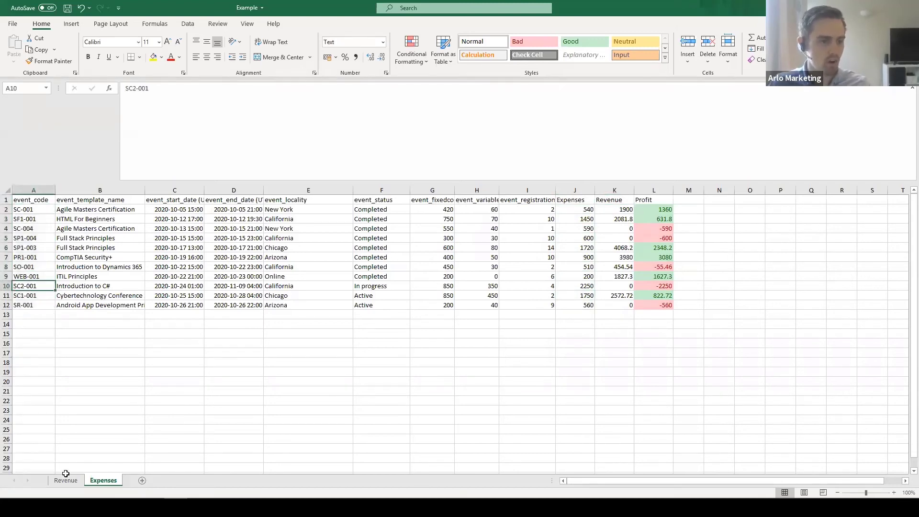
pyautogui.click(66, 480)
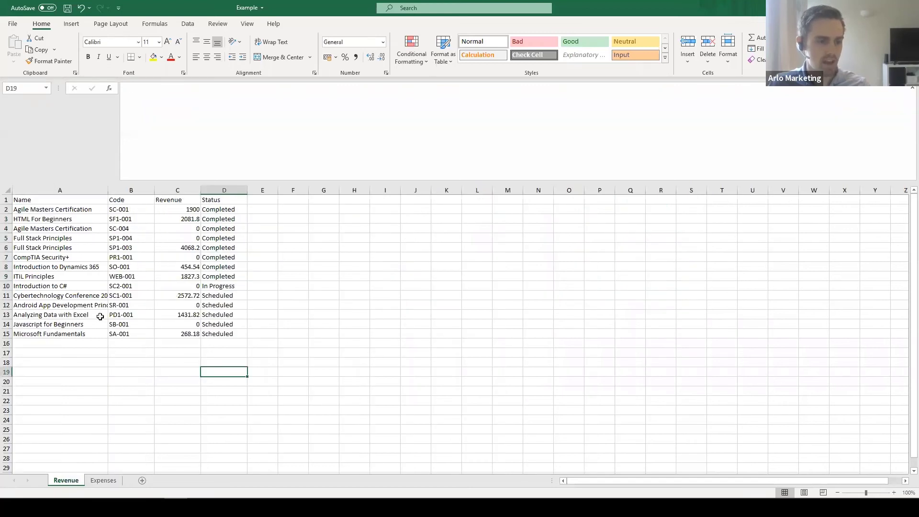
pyautogui.moveTo(124, 209); pyautogui.dragTo(124, 334)
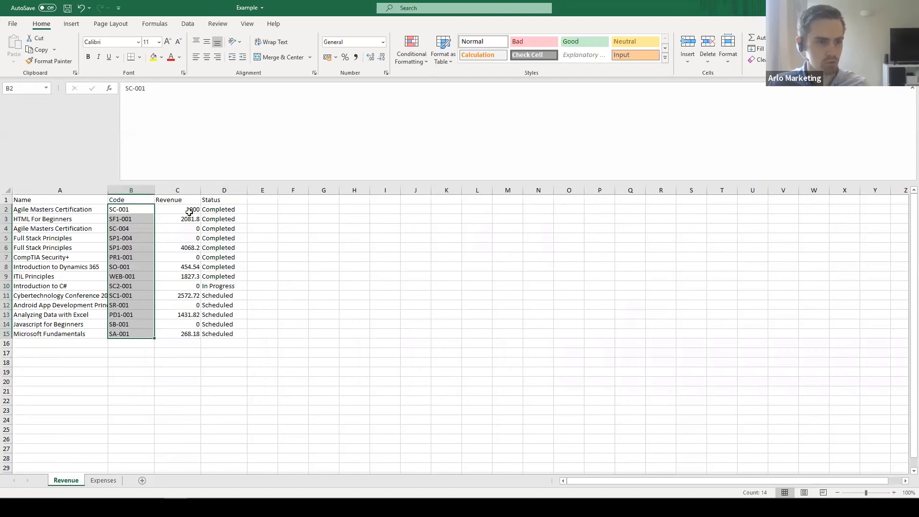
pyautogui.click(189, 211)
pyautogui.click(103, 480)
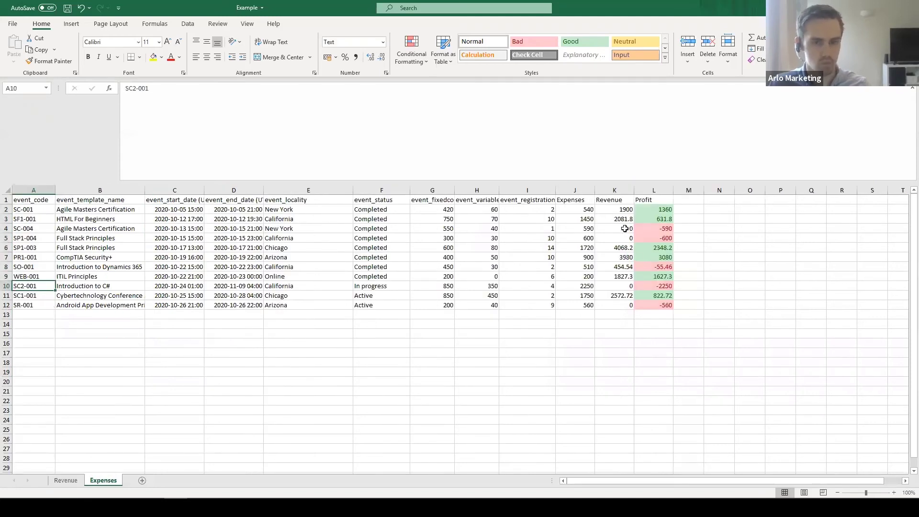
# Step: Examine the Expenses and Revenue columns for rows 2 to 12, and inspect the Profit column's formulas starting from cell L2
pyautogui.moveTo(579, 212); pyautogui.dragTo(577, 305)
pyautogui.moveTo(615, 211); pyautogui.dragTo(615, 306)
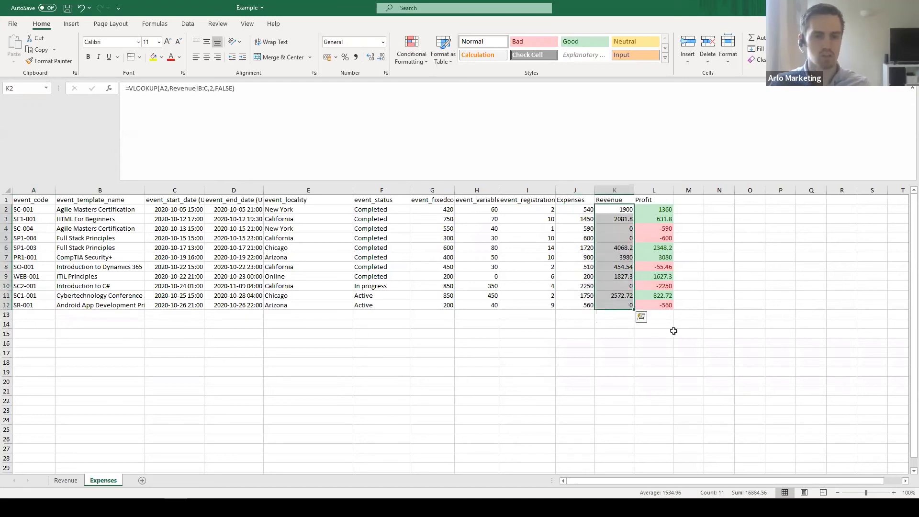
pyautogui.click(724, 315)
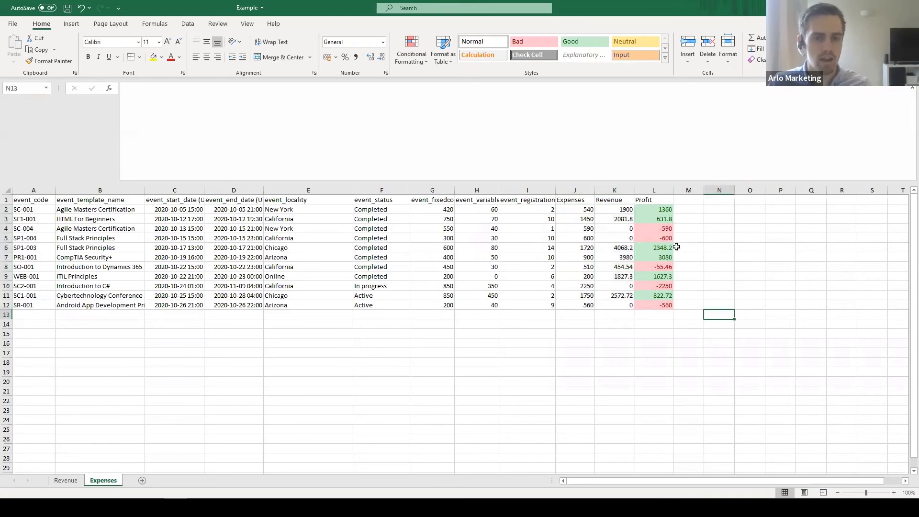
pyautogui.click(656, 209)
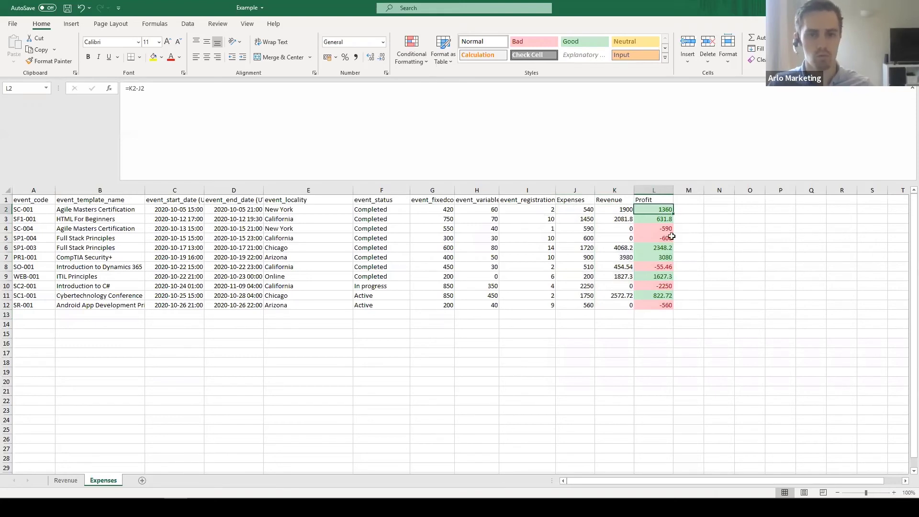
pyautogui.click(650, 219)
pyautogui.click(654, 247)
pyautogui.click(654, 257)
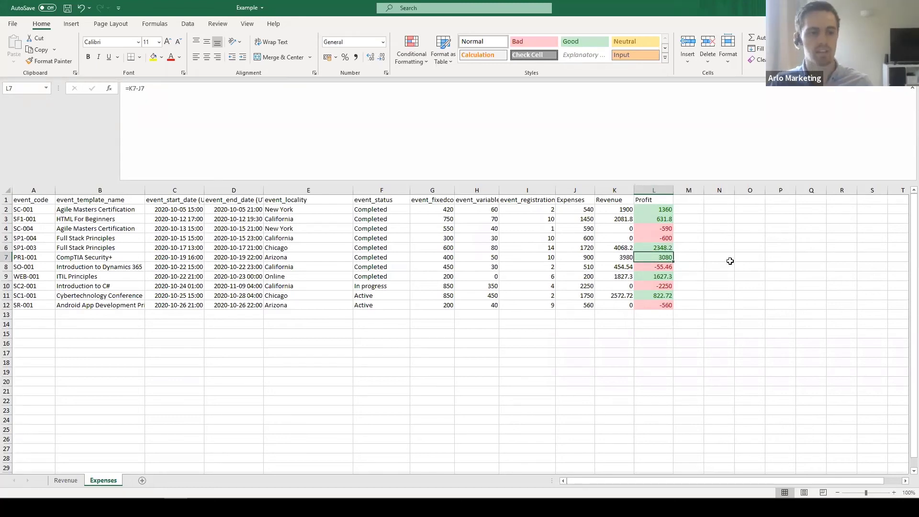
pyautogui.press('Down')
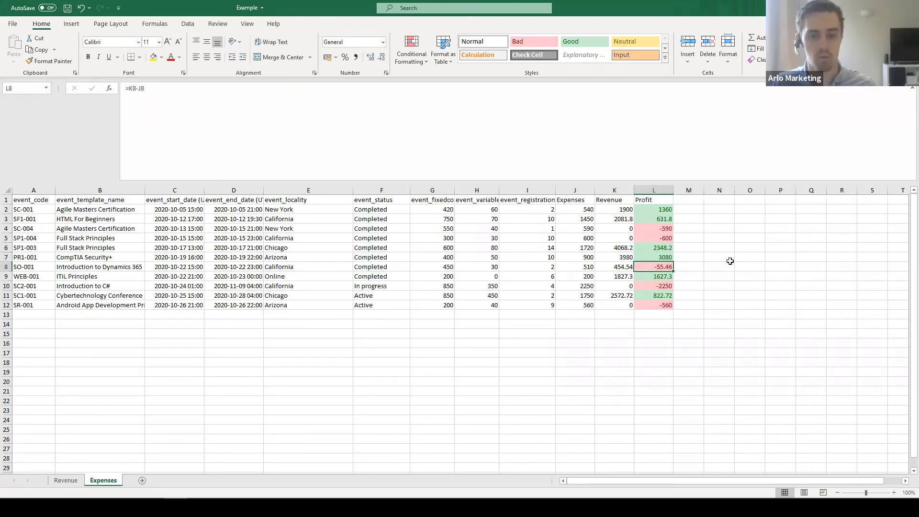
pyautogui.press('Up')
pyautogui.press('Up')
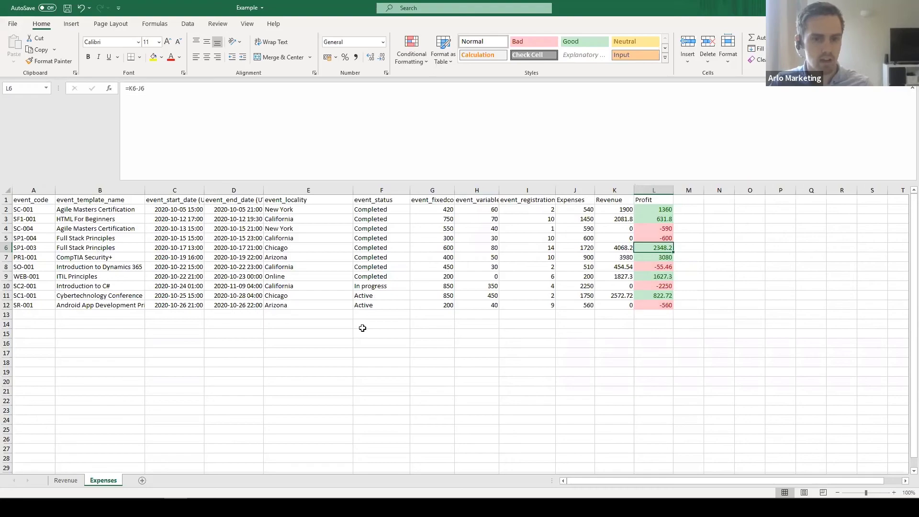
# Step: Switch to the PowerPoint slide show and advance to the Occupancy Rates slide
pyautogui.press('super+Tab')
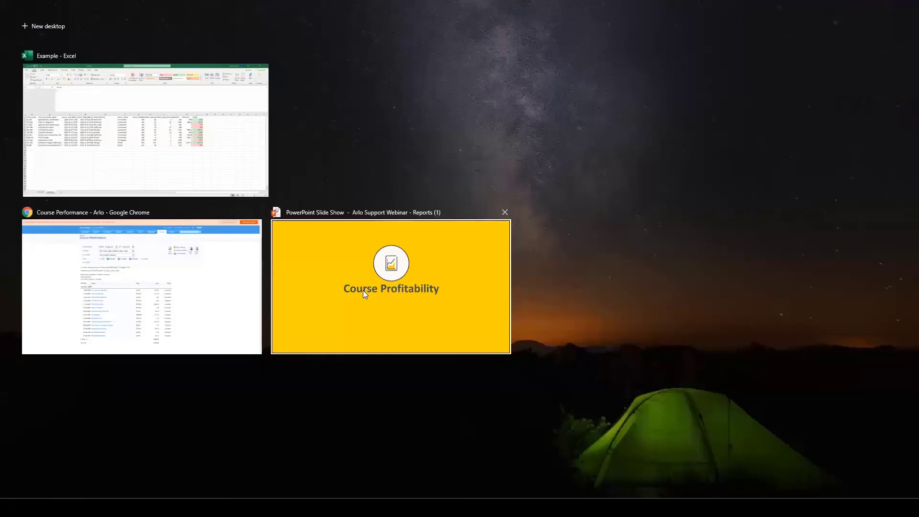
pyautogui.click(363, 291)
pyautogui.click(731, 282)
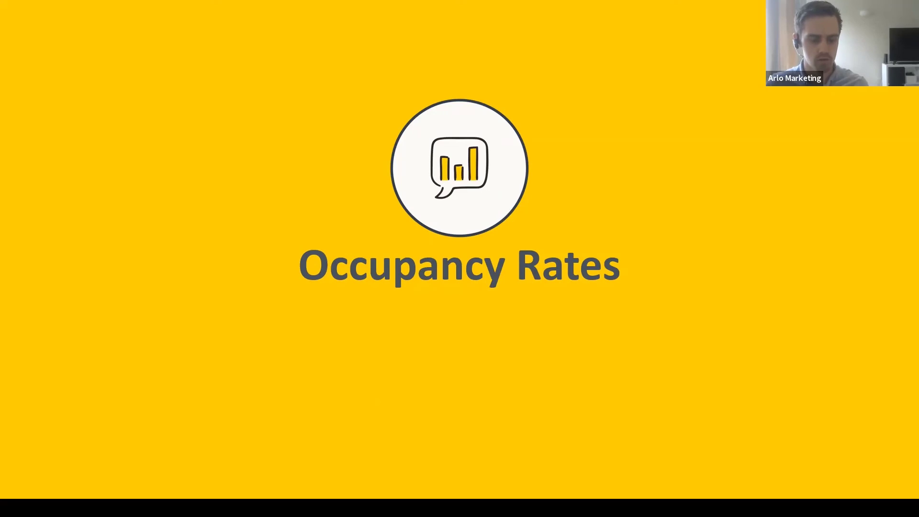
# Step: Switch to Arlo in Chrome and bring up the list of all courses
pyautogui.press('super+Tab')
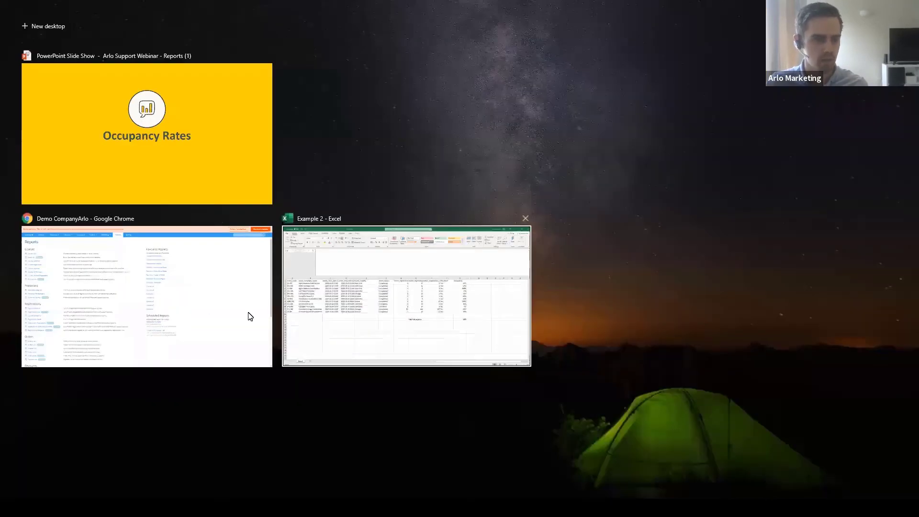
pyautogui.click(256, 295)
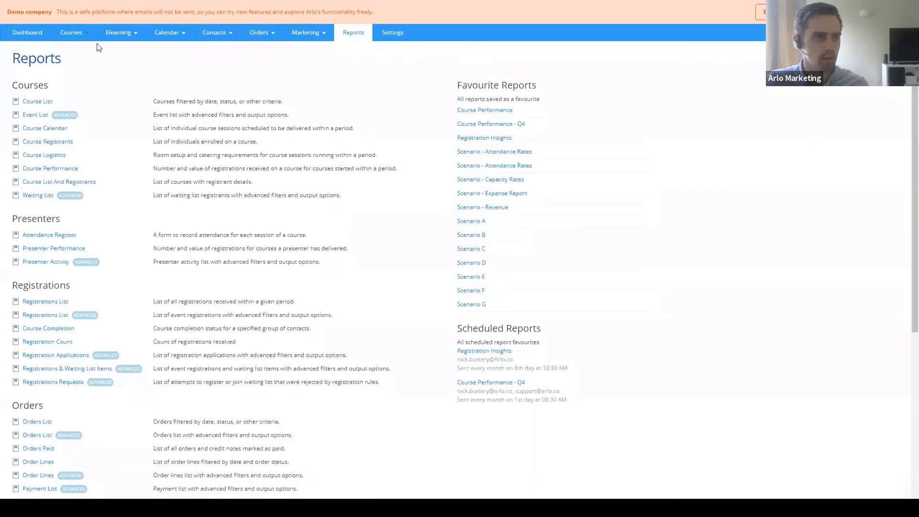
pyautogui.click(71, 32)
pyautogui.click(72, 49)
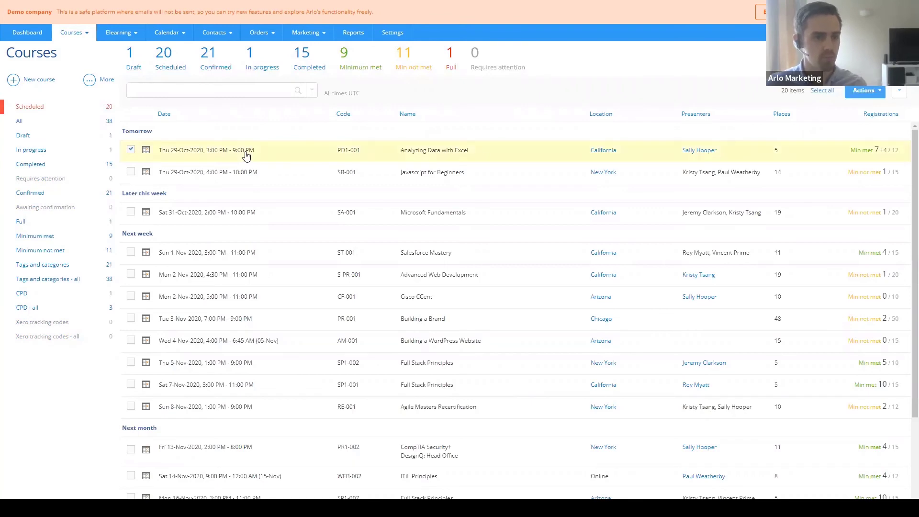
# Step: Open the Analyzing Data with Excel course (PD1-001) for editing and show its registration settings
pyautogui.click(245, 156)
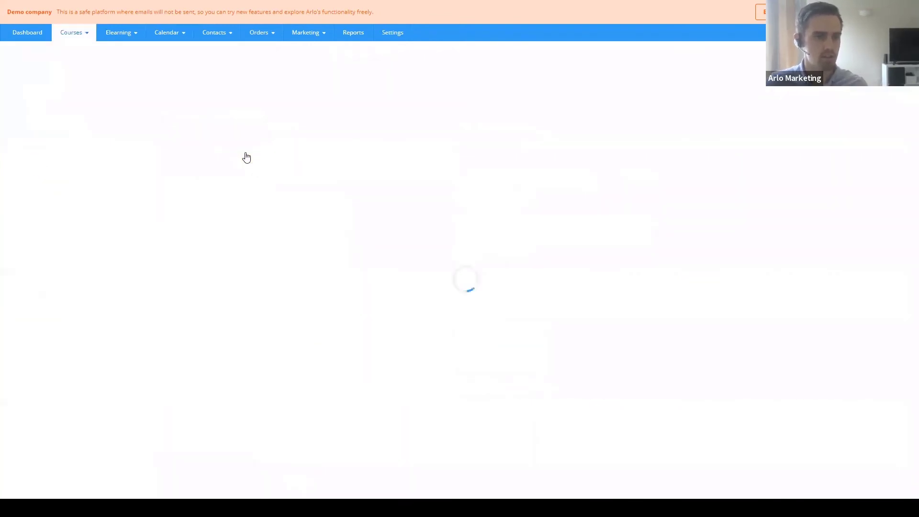
pyautogui.click(306, 72)
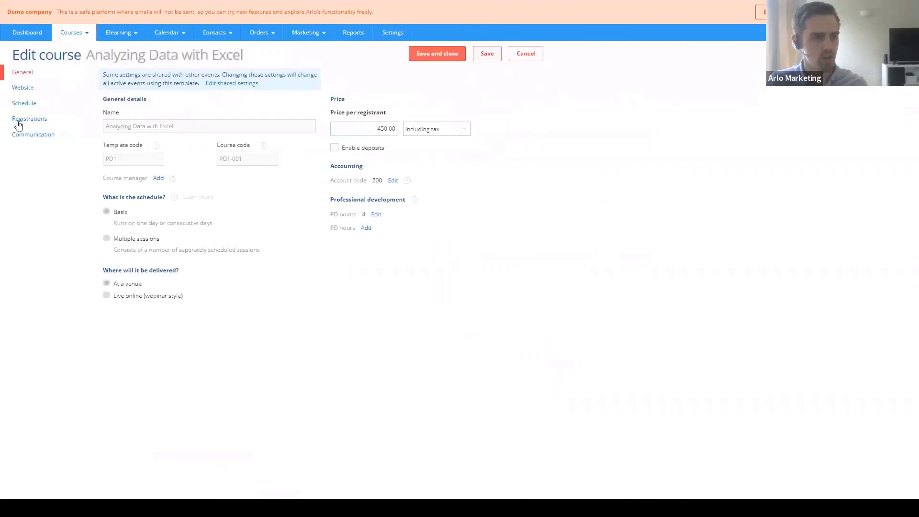
pyautogui.click(19, 121)
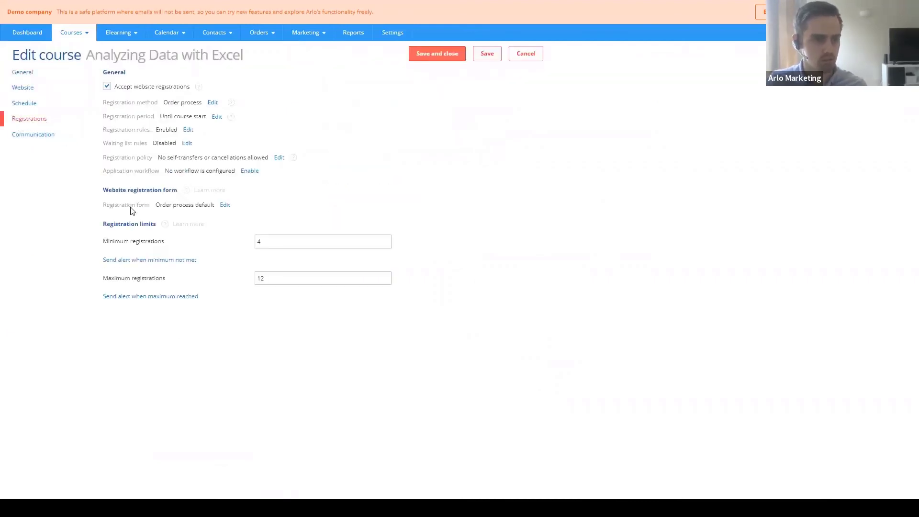
# Step: Review the course's minimum and maximum registration limits, and leave the edit form without saving
pyautogui.moveTo(102, 225); pyautogui.dragTo(156, 224)
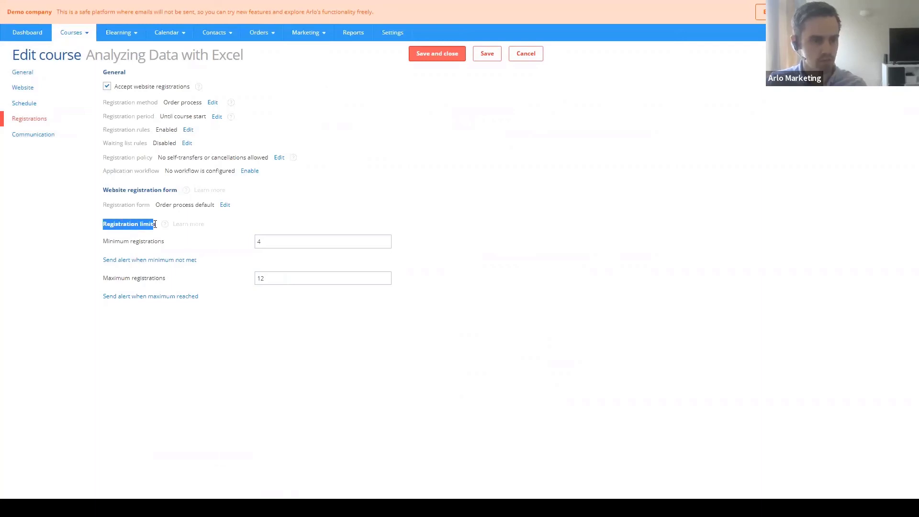
pyautogui.click(76, 239)
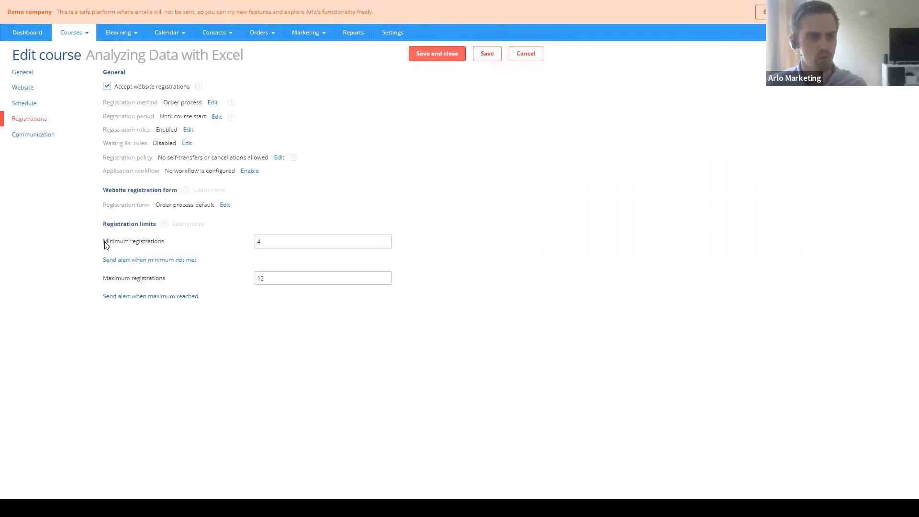
pyautogui.click(262, 240)
pyautogui.click(239, 245)
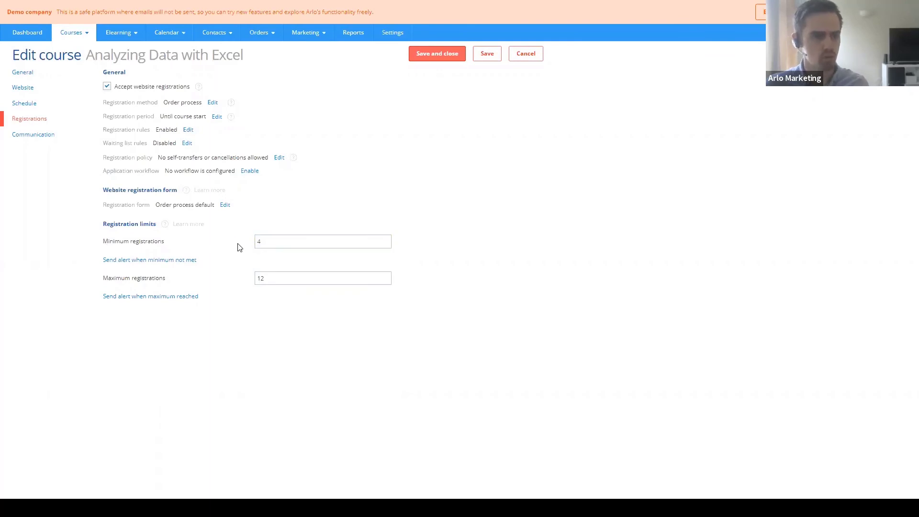
pyautogui.doubleClick(258, 278)
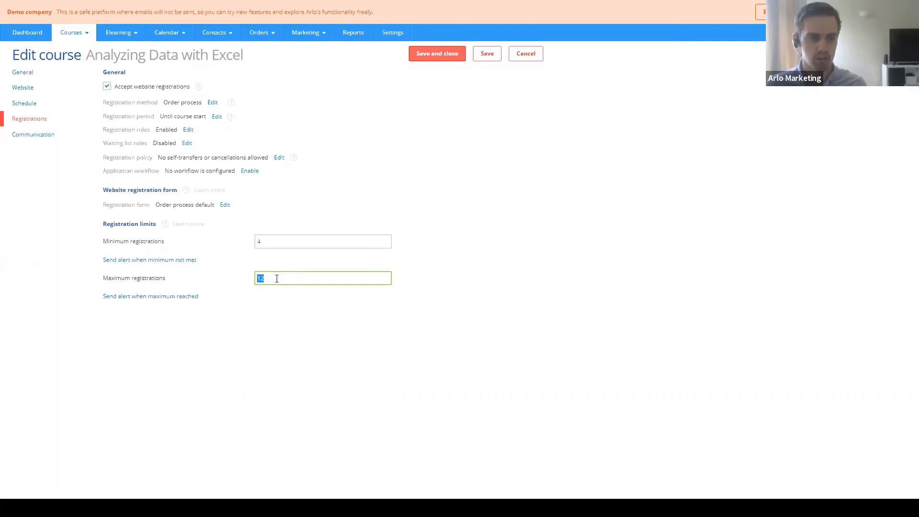
pyautogui.click(316, 268)
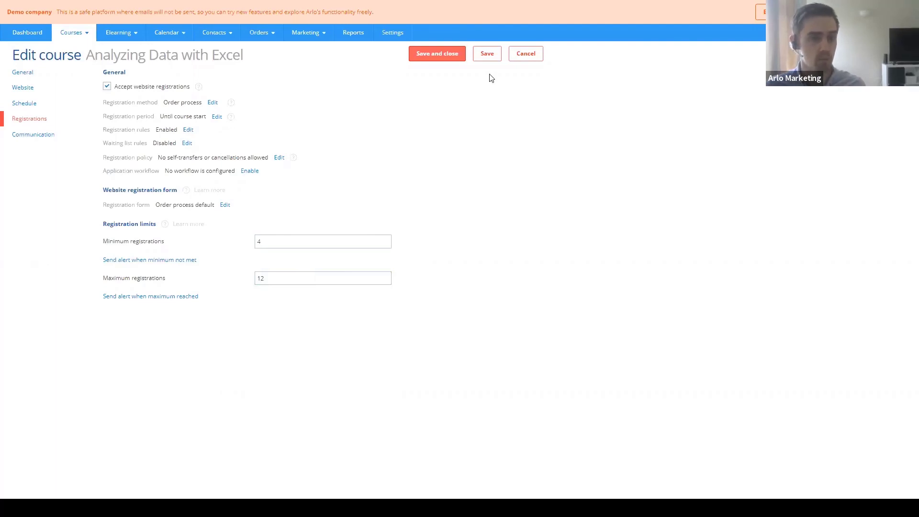
pyautogui.click(524, 55)
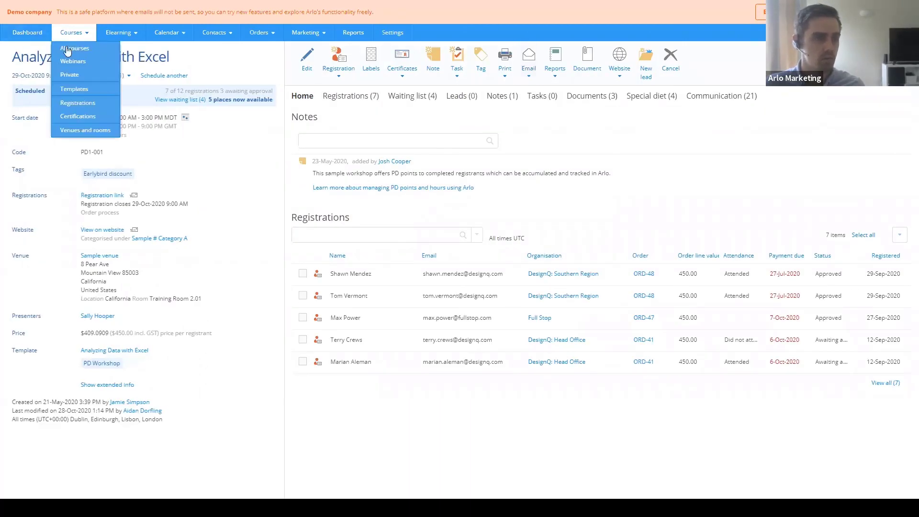
# Step: Return to the course list and view the courses with minimum not met, followed by those with minimum met
pyautogui.click(74, 50)
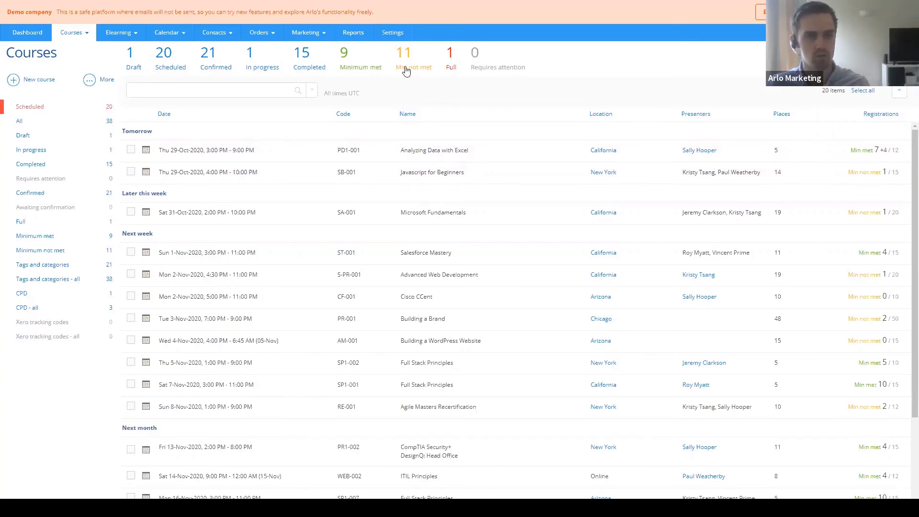
pyautogui.click(449, 71)
pyautogui.click(361, 68)
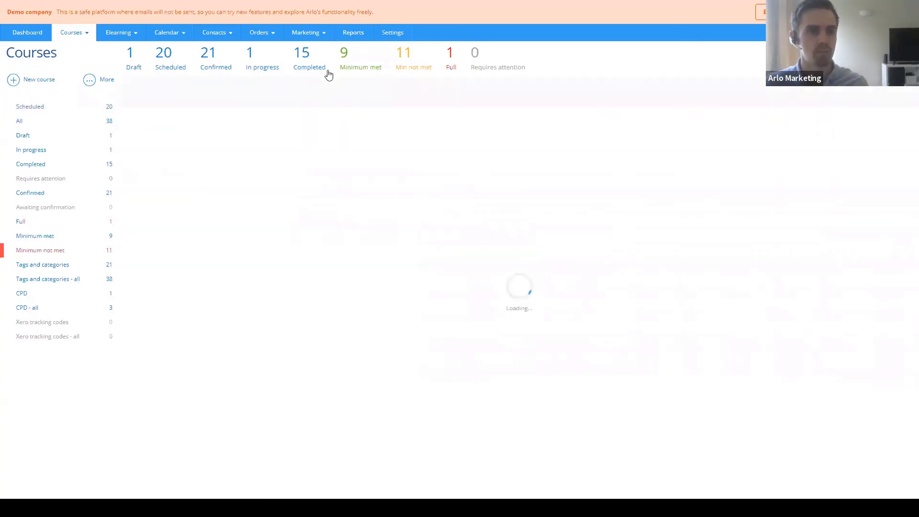
pyautogui.click(362, 66)
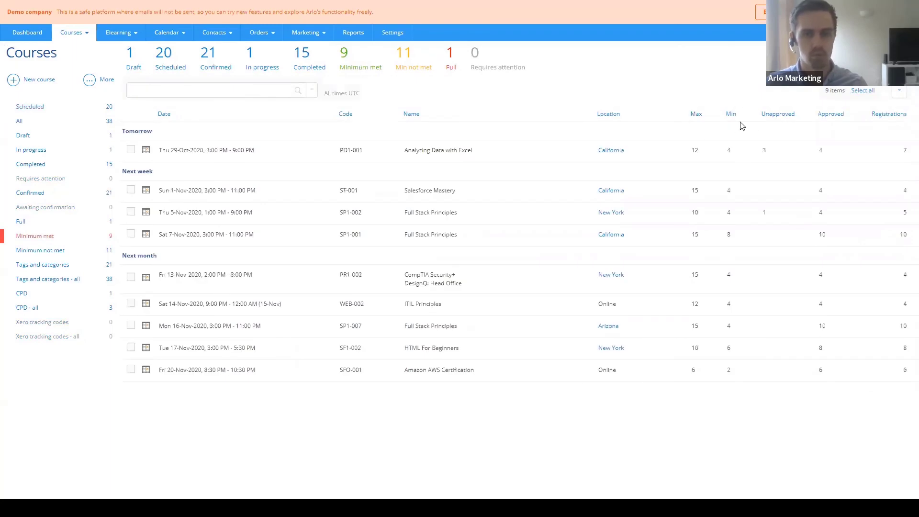
# Step: Look through the CSV export choices and the search filters available for the Minimum met course list
pyautogui.click(901, 96)
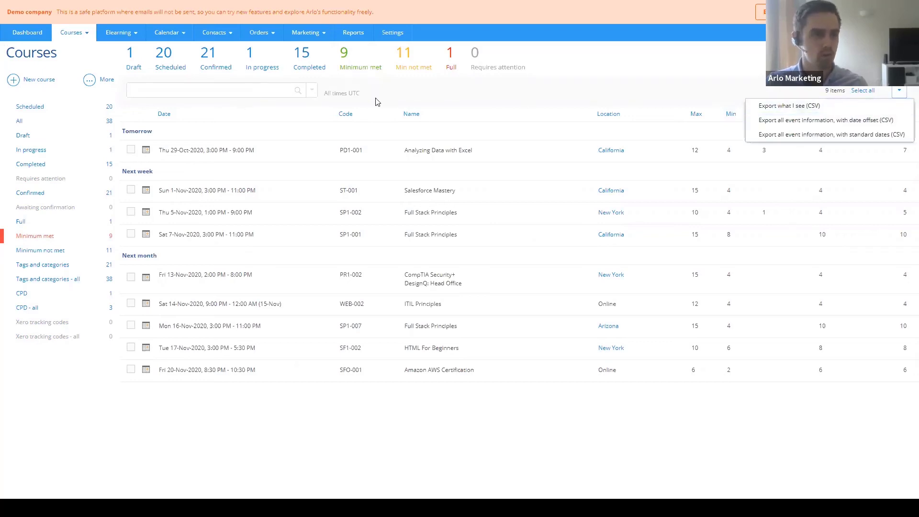
pyautogui.click(312, 91)
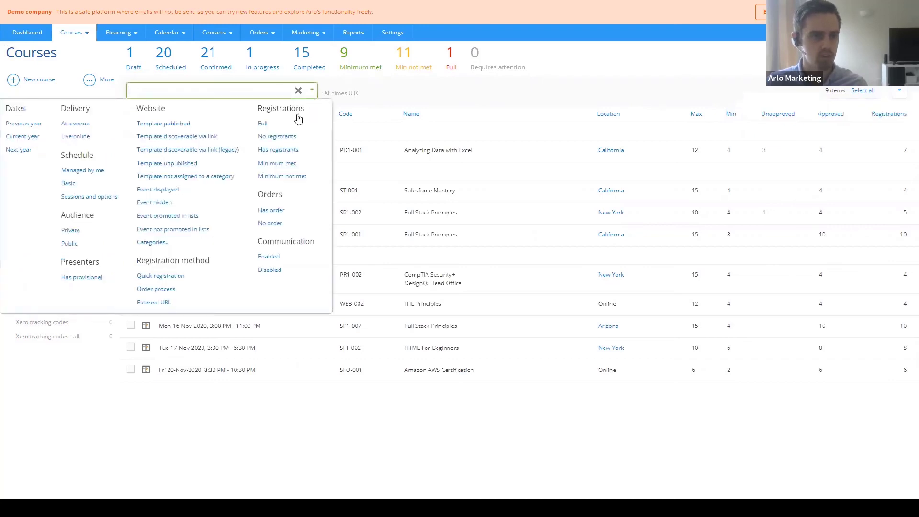
pyautogui.click(393, 93)
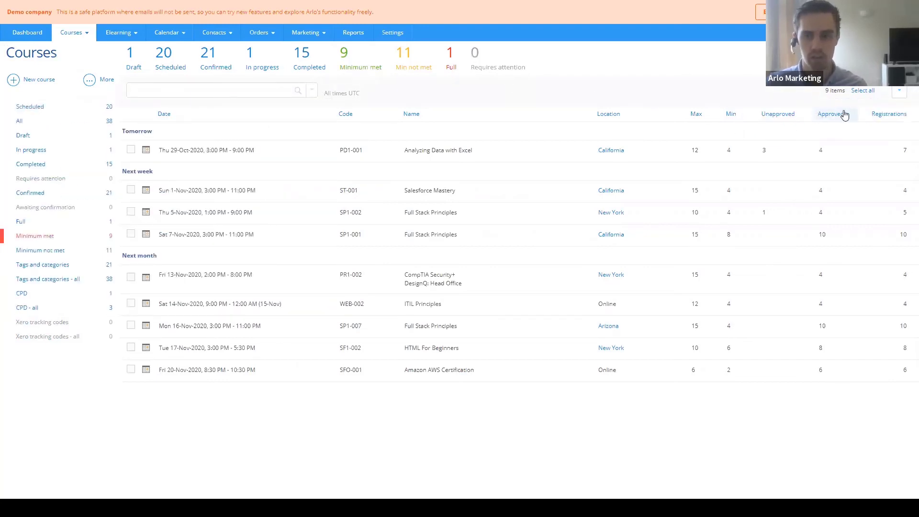
pyautogui.click(899, 93)
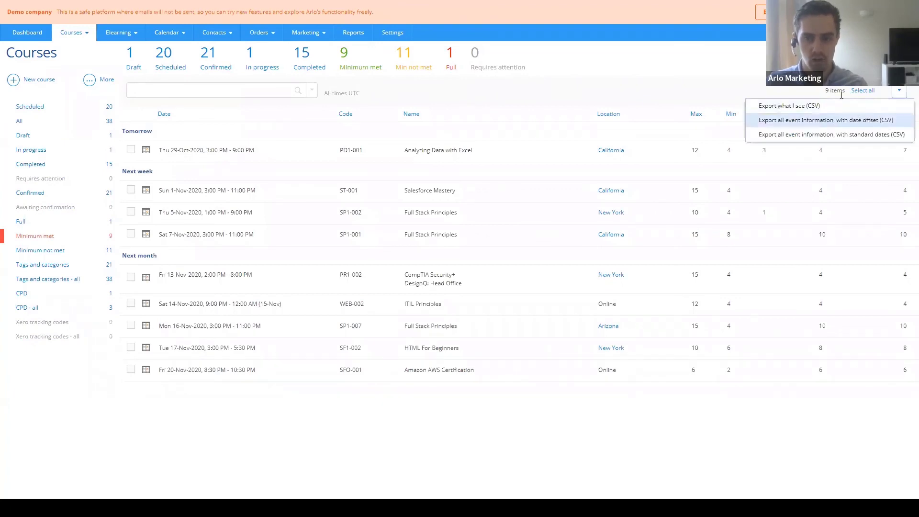
pyautogui.click(708, 97)
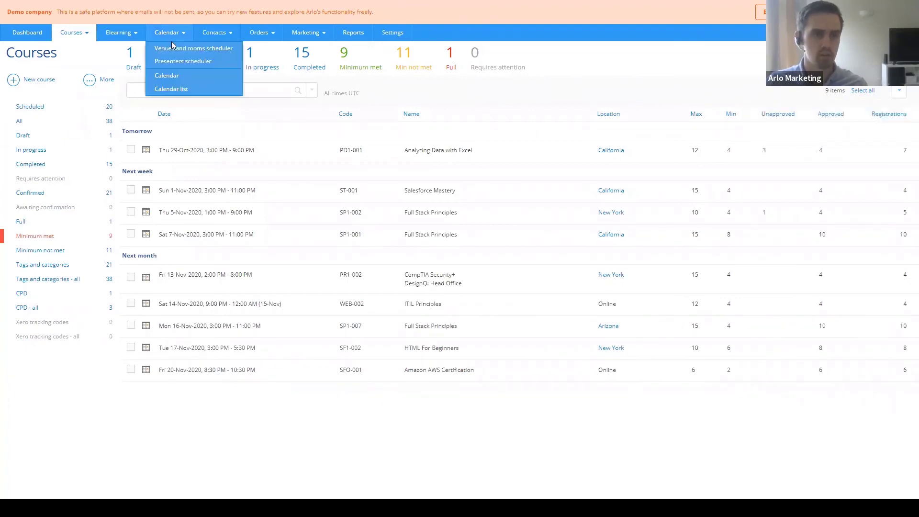
# Step: Bring up the contacts list and look through its search filters and CSV export choices
pyautogui.click(213, 48)
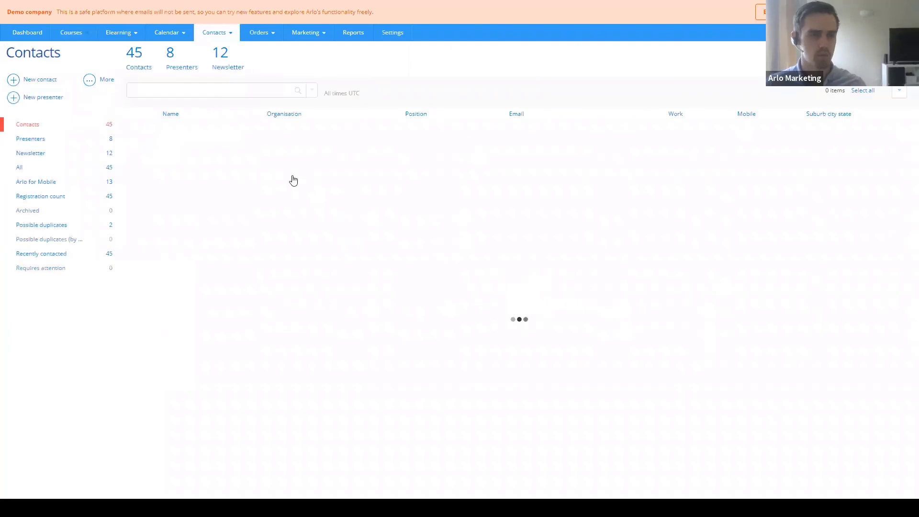
pyautogui.click(310, 93)
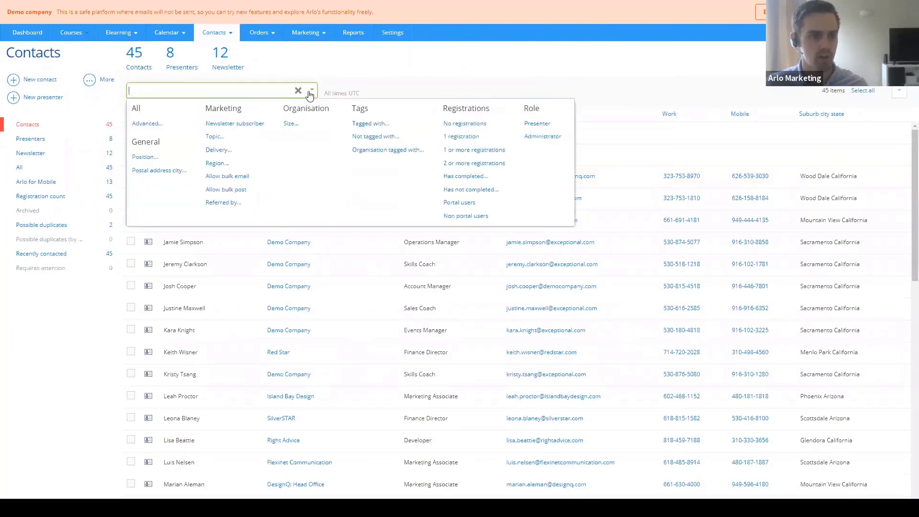
pyautogui.click(712, 109)
pyautogui.click(900, 91)
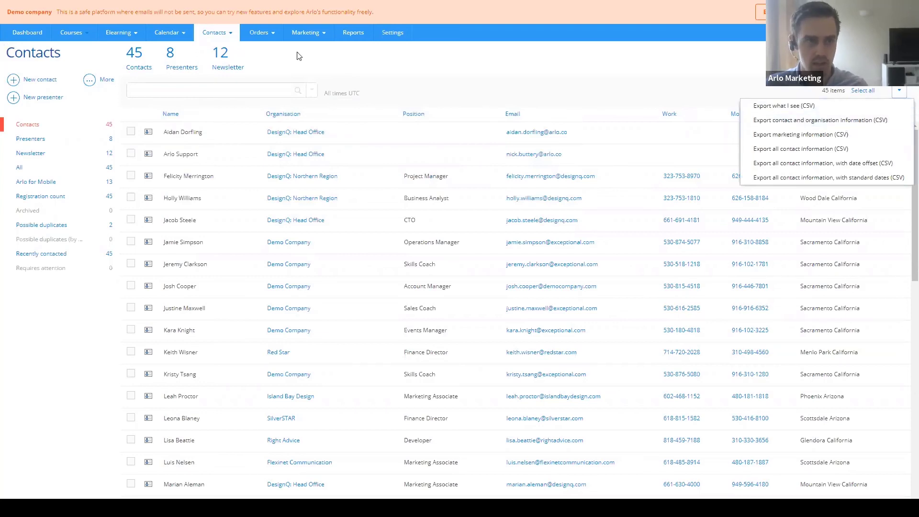
# Step: Bring up the orders list and check its export choices
pyautogui.click(259, 33)
pyautogui.click(263, 60)
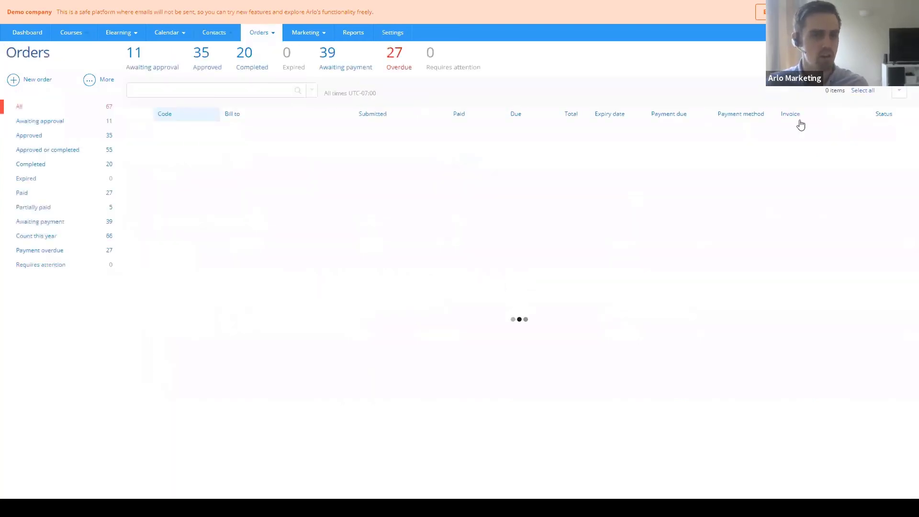
pyautogui.click(899, 91)
pyautogui.click(883, 107)
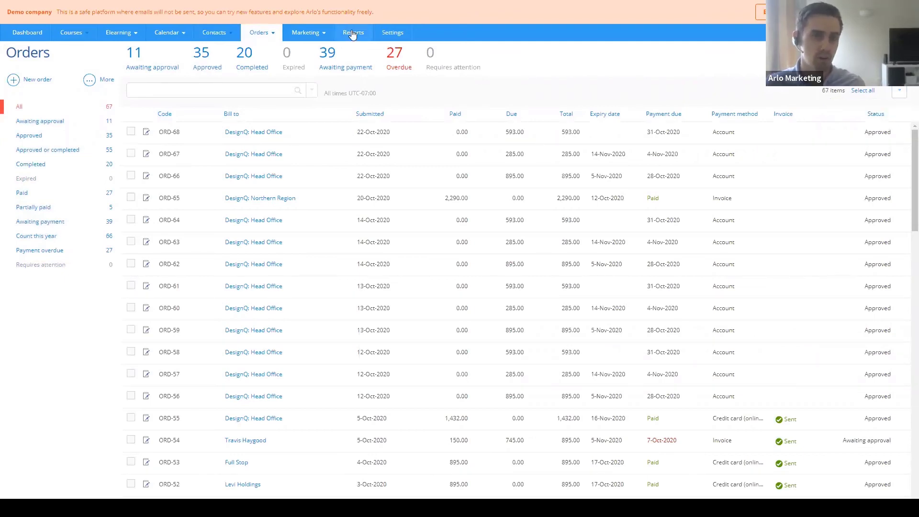
# Step: Return to the reports overview and open the advanced Event List report
pyautogui.click(352, 33)
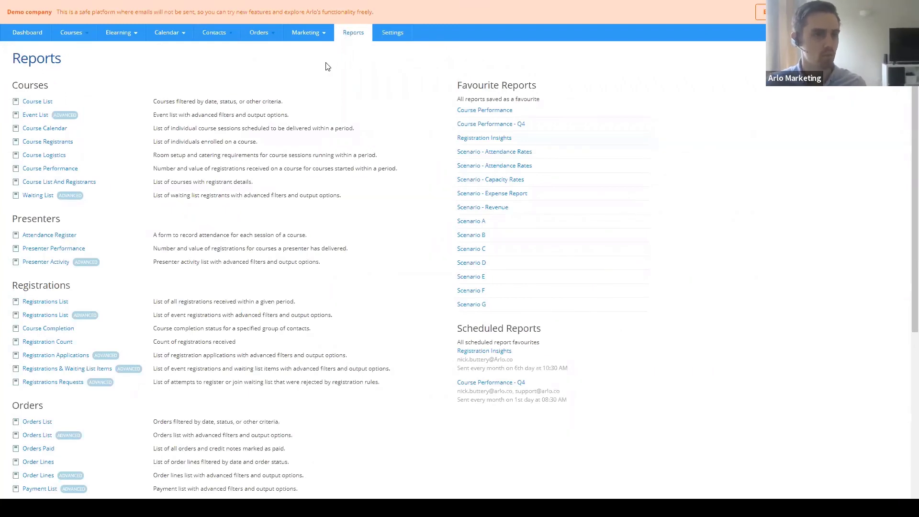
pyautogui.click(30, 116)
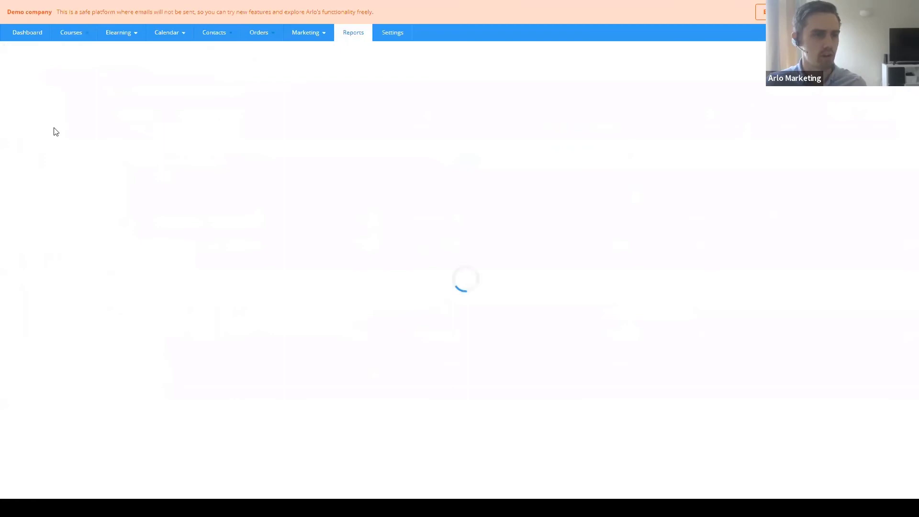
# Step: Add an all-conditions filter for events whose start date is within the previous 12 months
pyautogui.click(67, 129)
pyautogui.click(53, 147)
pyautogui.click(250, 118)
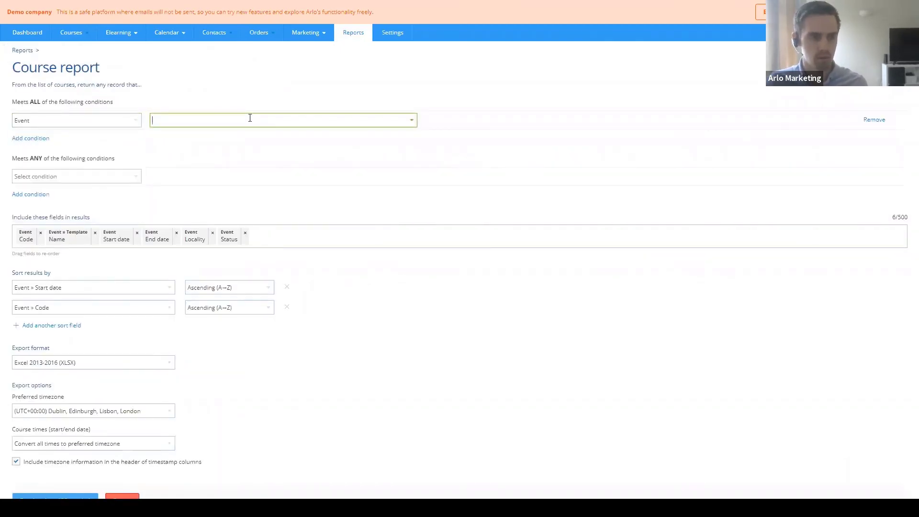
pyautogui.write('start')
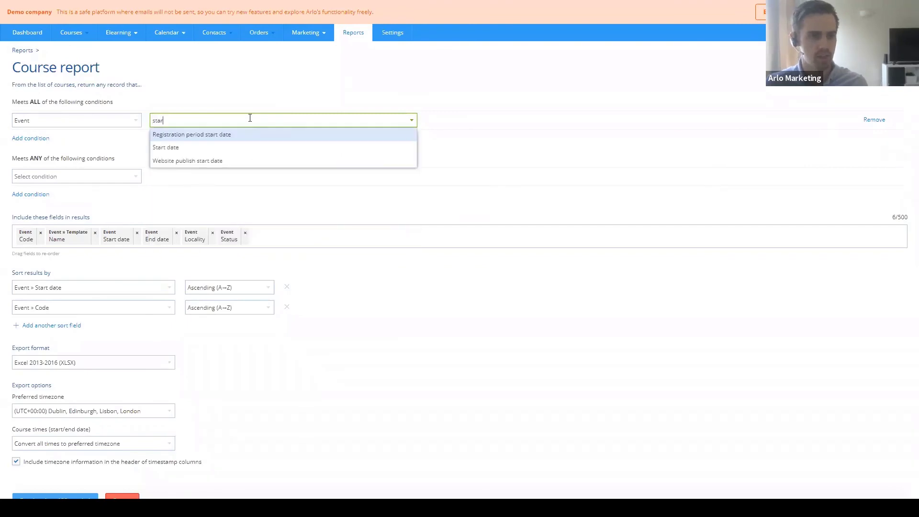
pyautogui.click(242, 148)
pyautogui.click(516, 120)
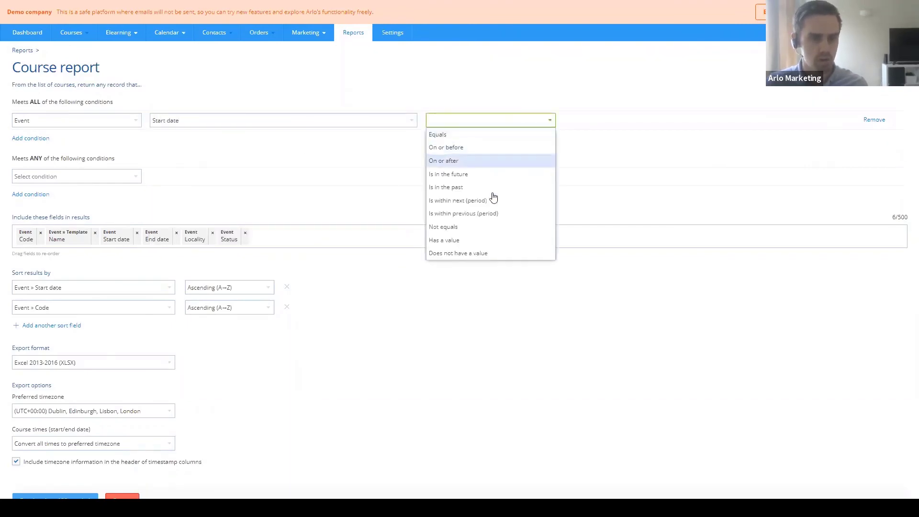
pyautogui.click(487, 214)
pyautogui.click(626, 120)
pyautogui.write('12')
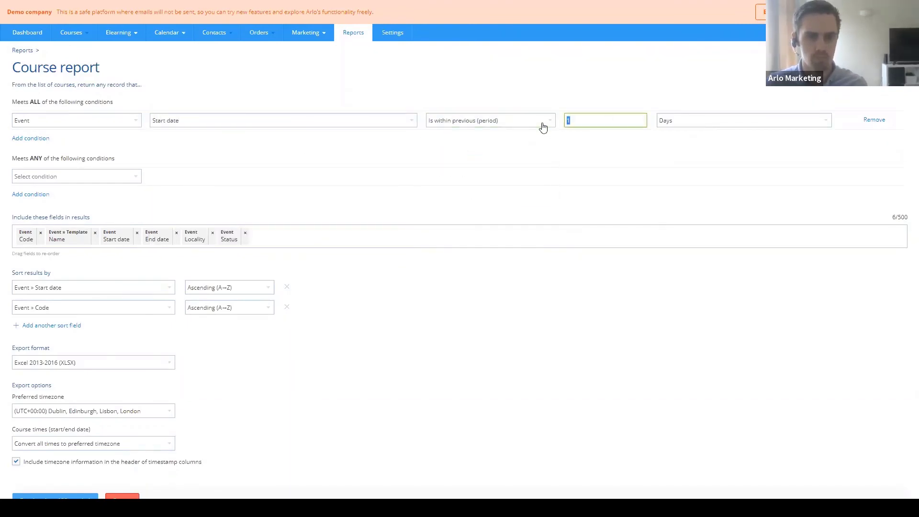
pyautogui.click(809, 126)
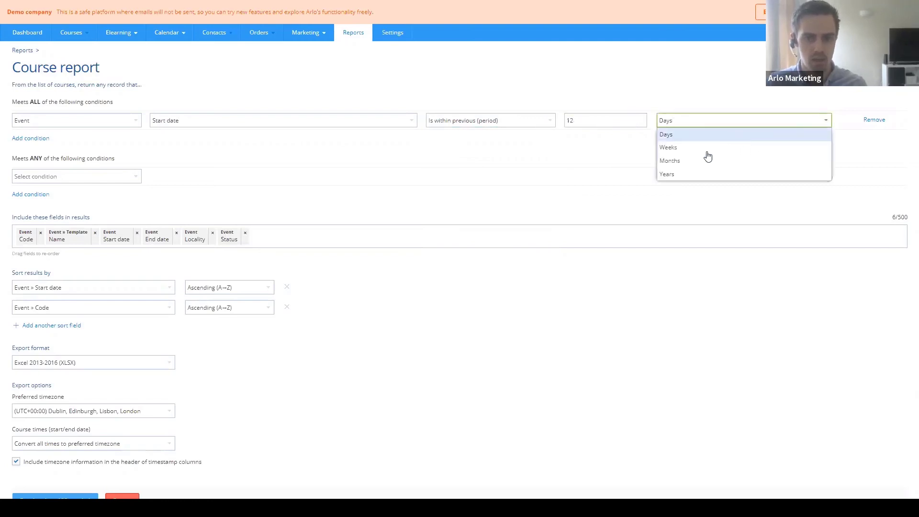
pyautogui.click(688, 161)
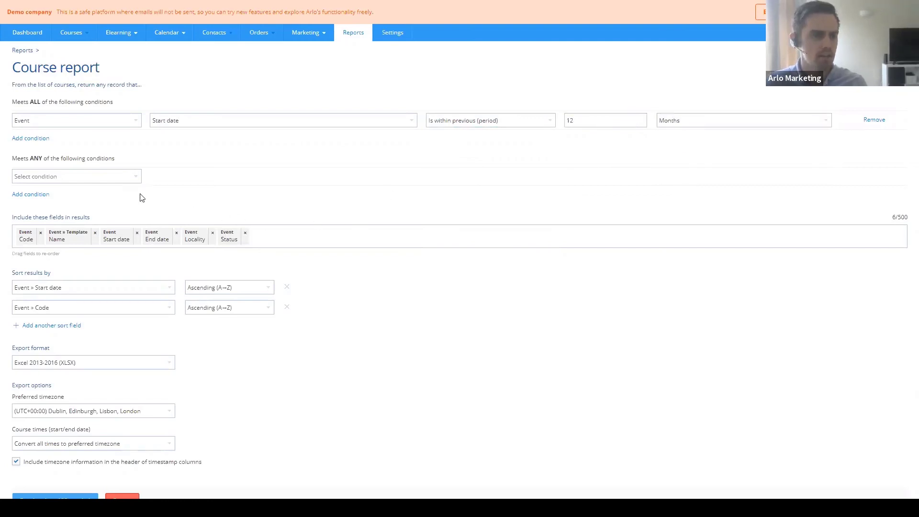
# Step: Add the event's Registration count (min) and Registration count (max) fields to the report results
pyautogui.click(275, 236)
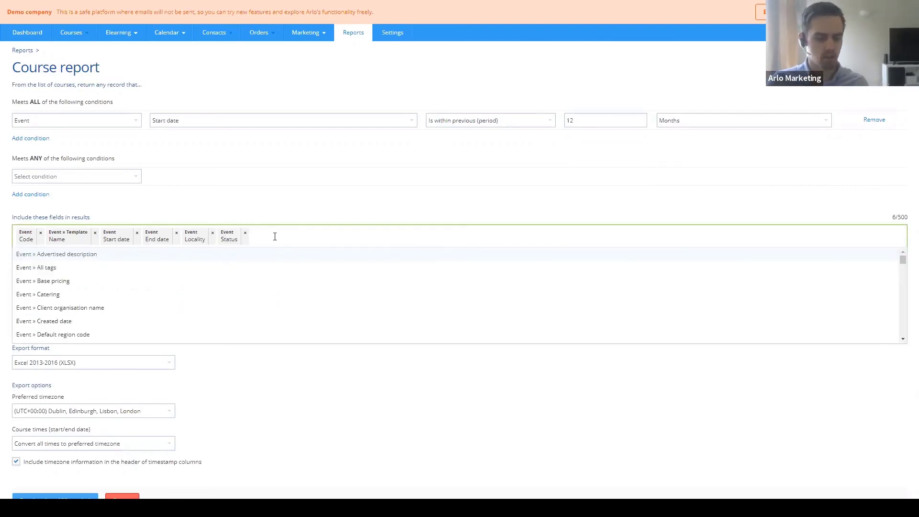
pyautogui.write('m')
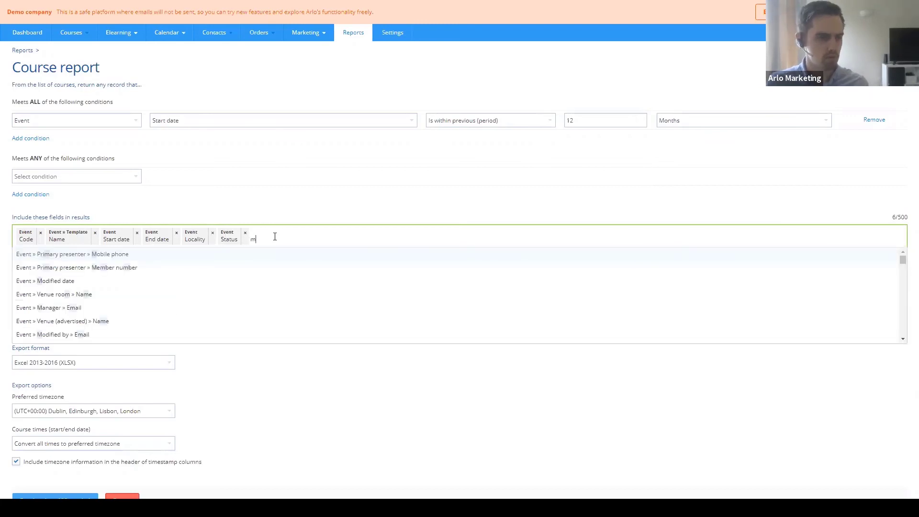
pyautogui.write('in')
pyautogui.press('Return')
pyautogui.write('max')
pyautogui.press('Return')
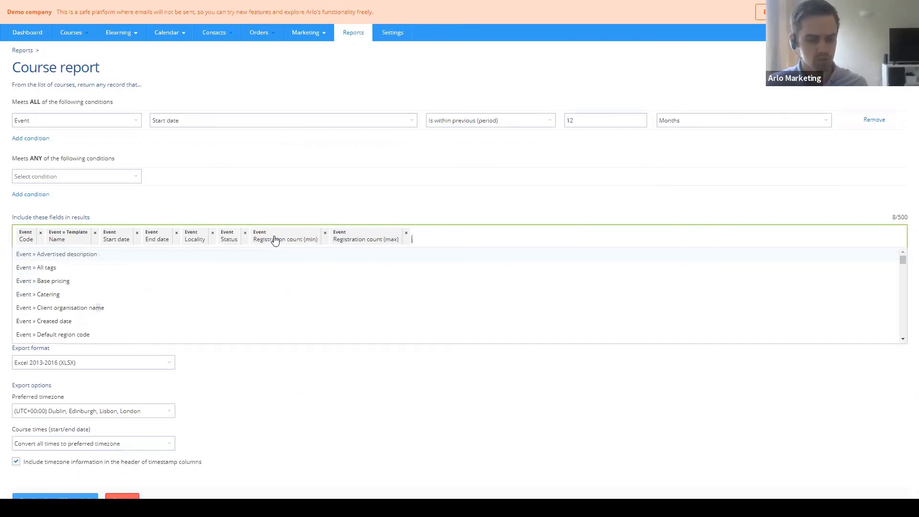
# Step: Add the event's Registration count (current + pending) field to the report results
pyautogui.write('registrant')
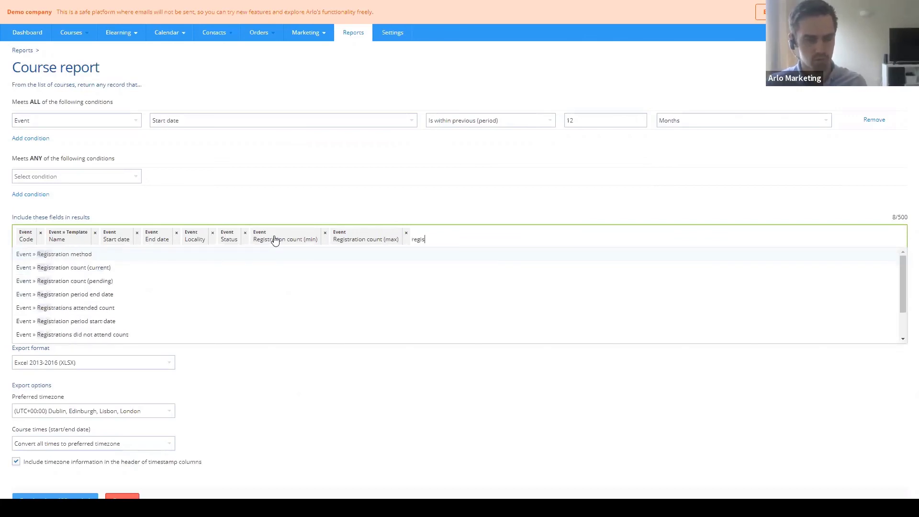
pyautogui.press('BackSpace')
pyautogui.press('BackSpace')
pyautogui.press('BackSpace')
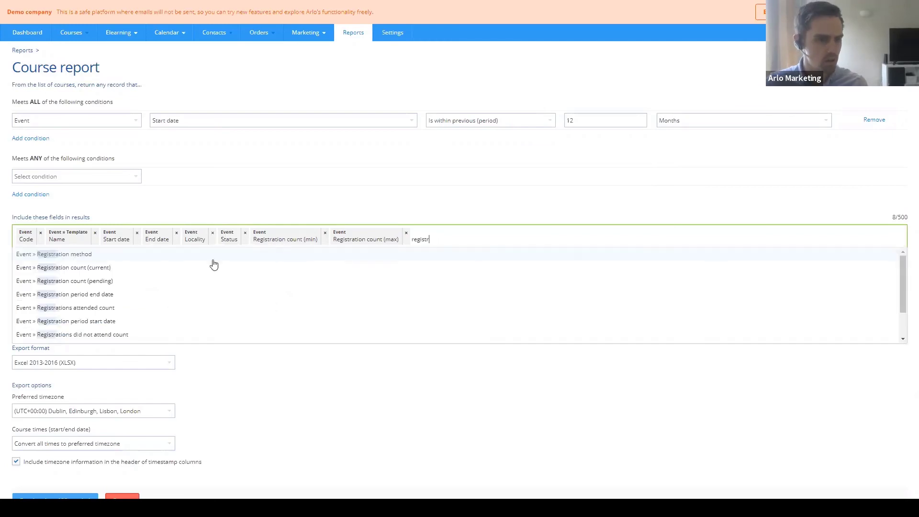
pyautogui.scroll(-1, 191, 277)
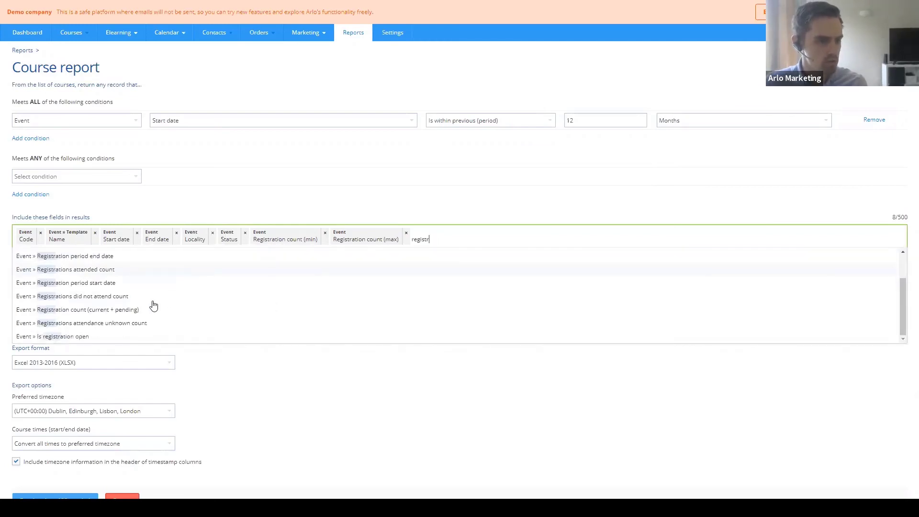
pyautogui.click(124, 311)
pyautogui.click(291, 190)
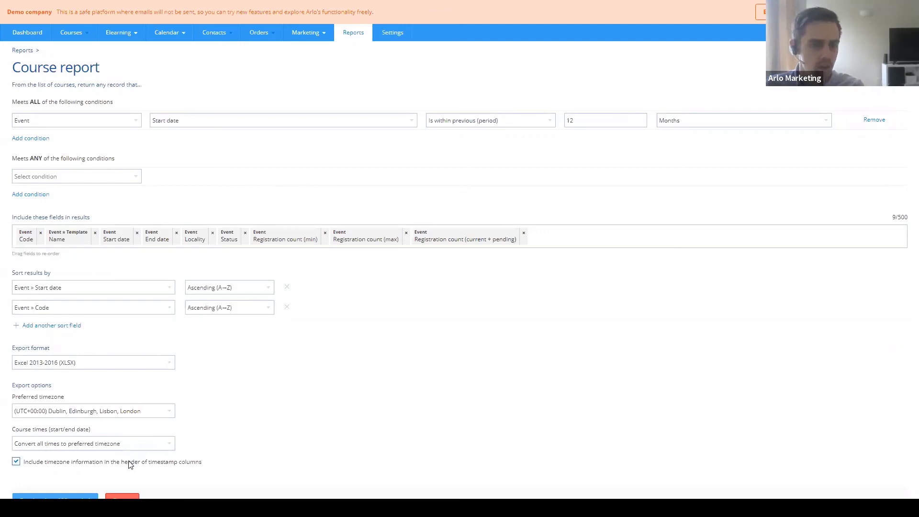
# Step: Preview the course report and look through the listed courses with their registration counts
pyautogui.click(62, 496)
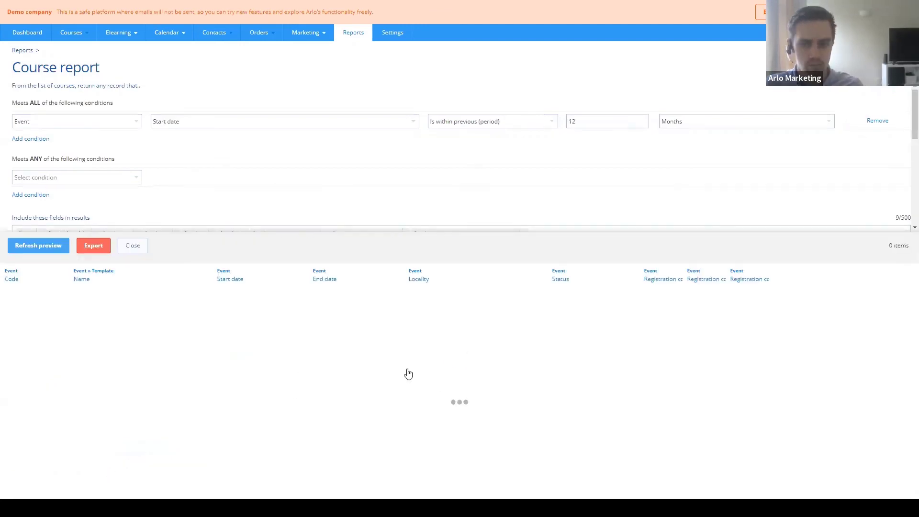
pyautogui.scroll(-1, 666, 400)
pyautogui.scroll(1, 665, 398)
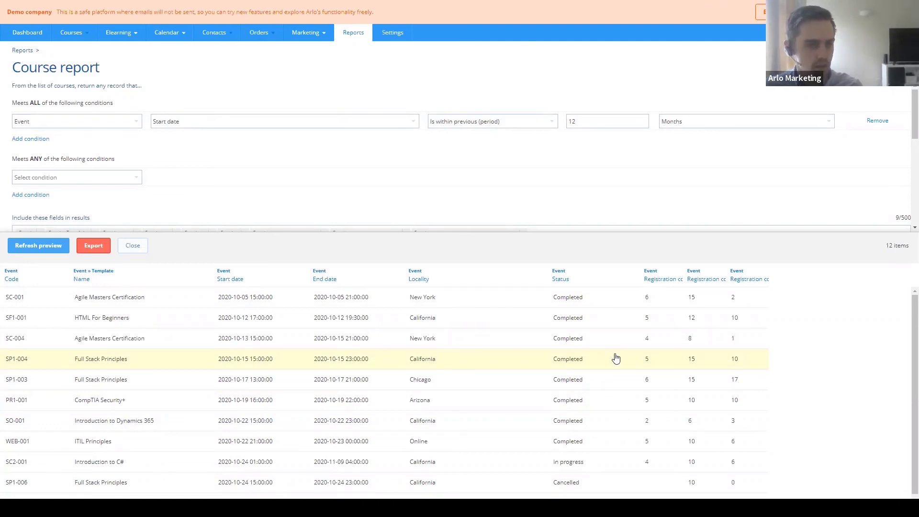
# Step: Switch to the Example 2 workbook in Excel and highlight the exported course data from event code through the registration counts
pyautogui.press('super+Tab')
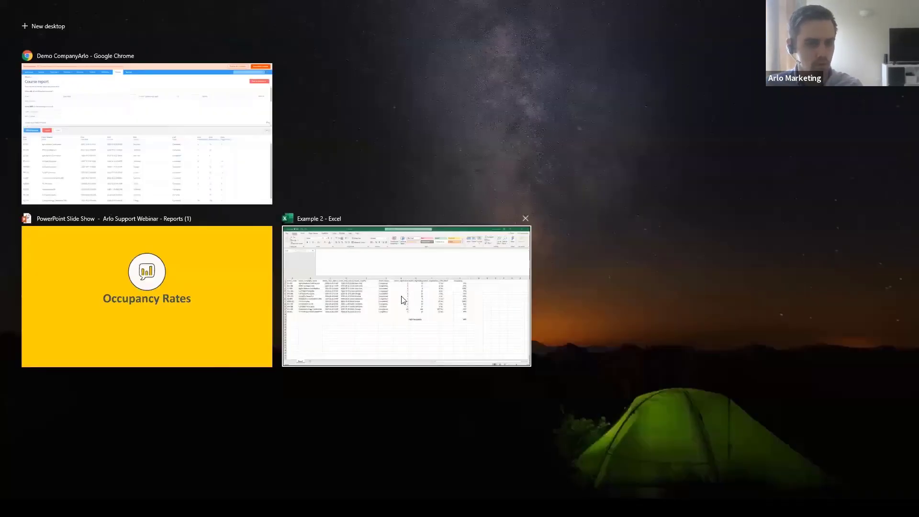
pyautogui.click(401, 325)
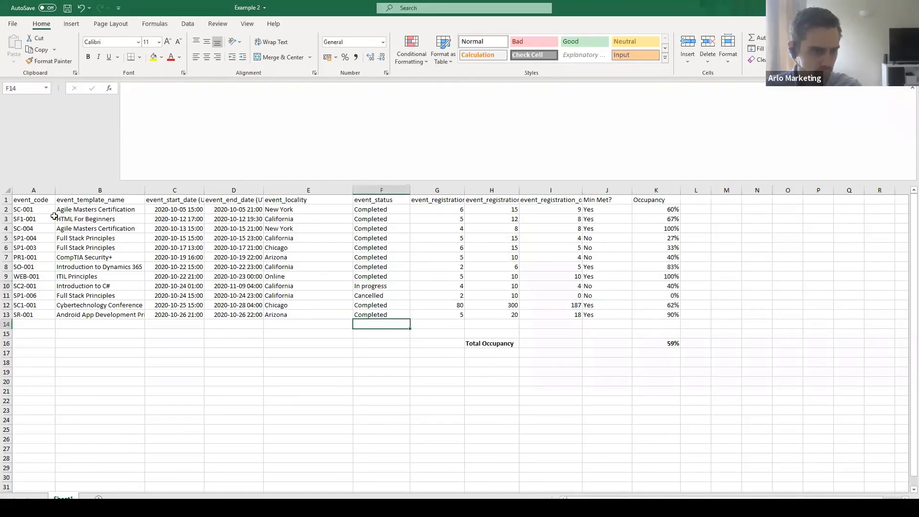
pyautogui.moveTo(36, 201); pyautogui.dragTo(531, 317)
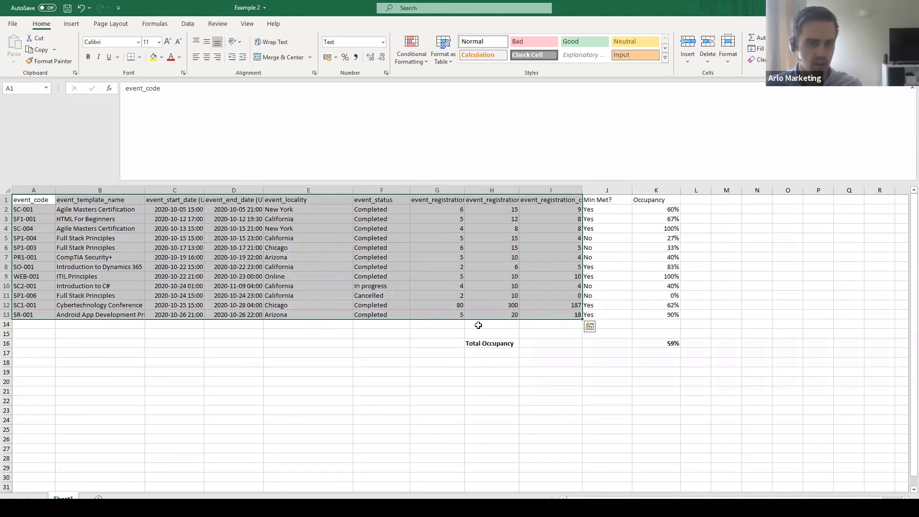
pyautogui.click(391, 335)
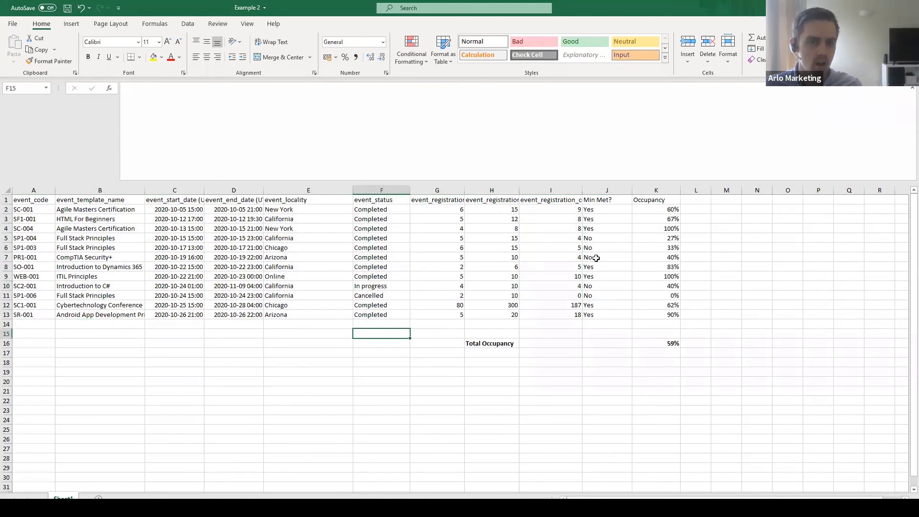
# Step: Examine the Min Met? column's formula against the current and minimum registration counts it compares
pyautogui.click(611, 201)
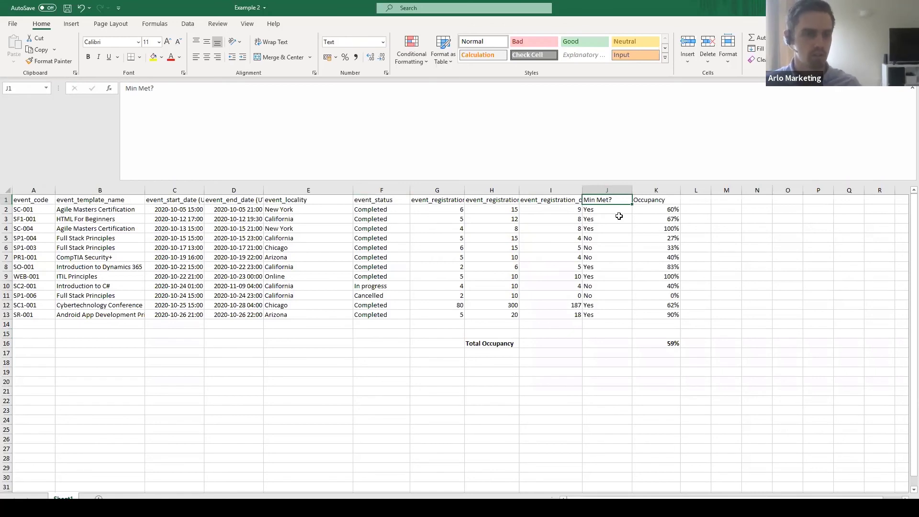
pyautogui.click(617, 212)
pyautogui.press('Up')
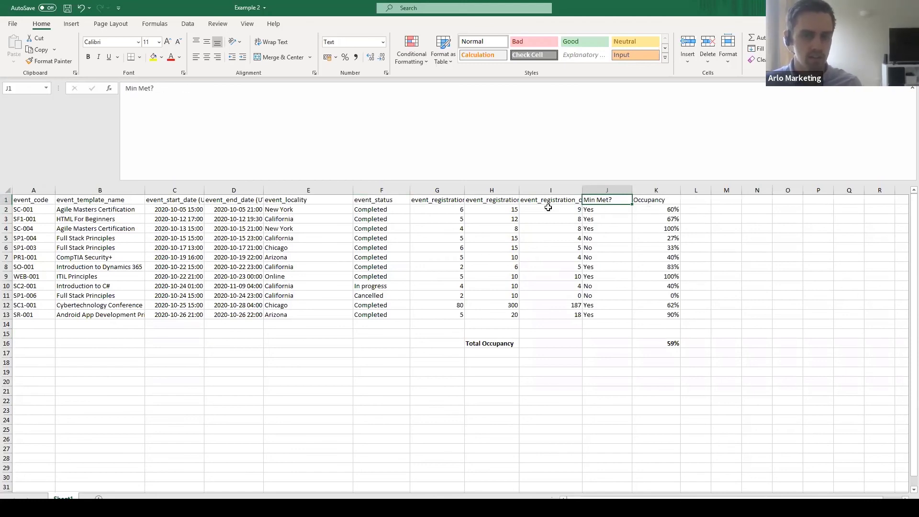
pyautogui.click(547, 208)
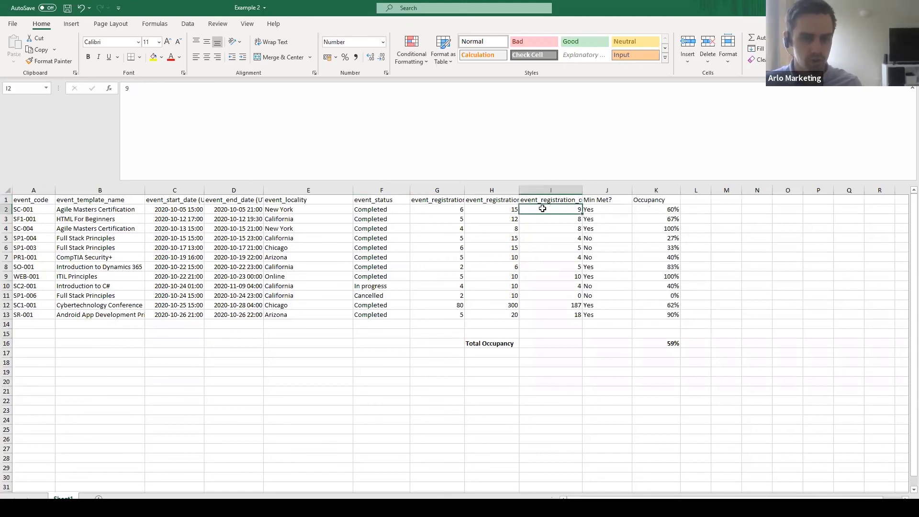
pyautogui.click(439, 209)
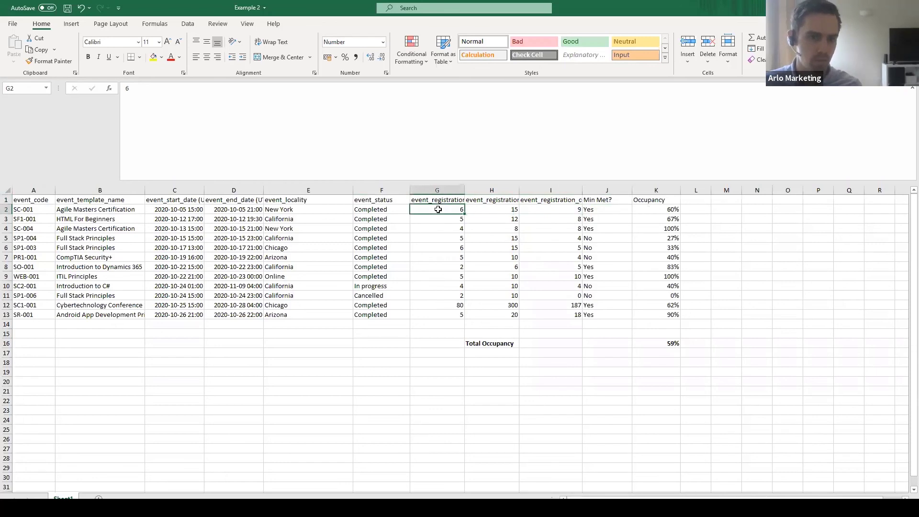
pyautogui.click(592, 211)
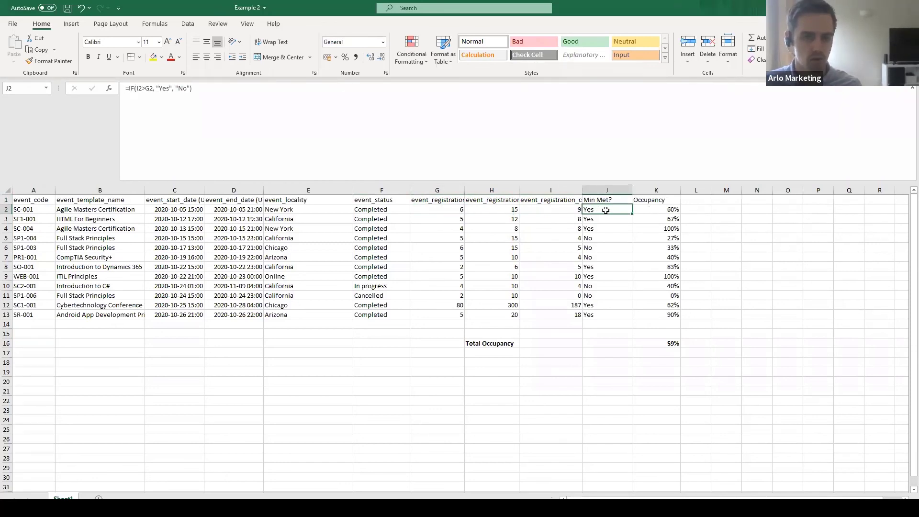
pyautogui.click(606, 190)
pyautogui.click(601, 213)
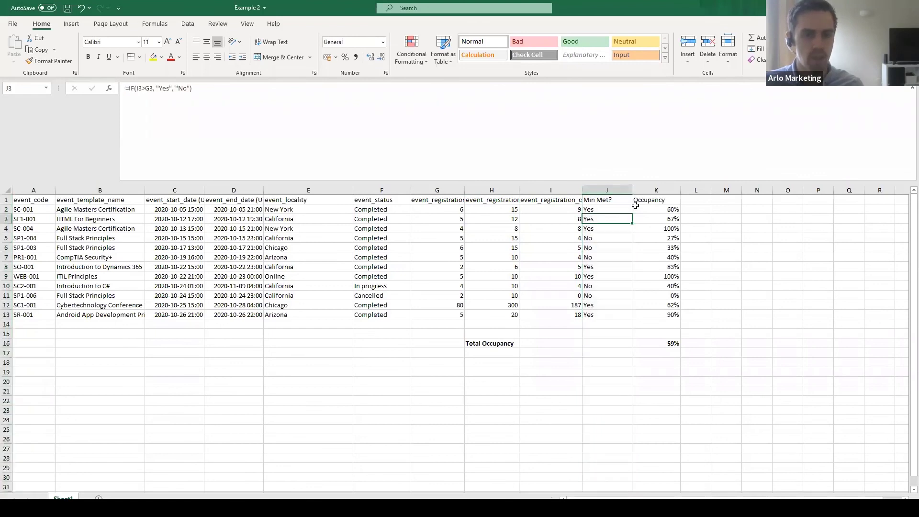
# Step: Examine the Occupancy column's formula for the courses, along with the current and maximum registration counts it uses
pyautogui.click(647, 202)
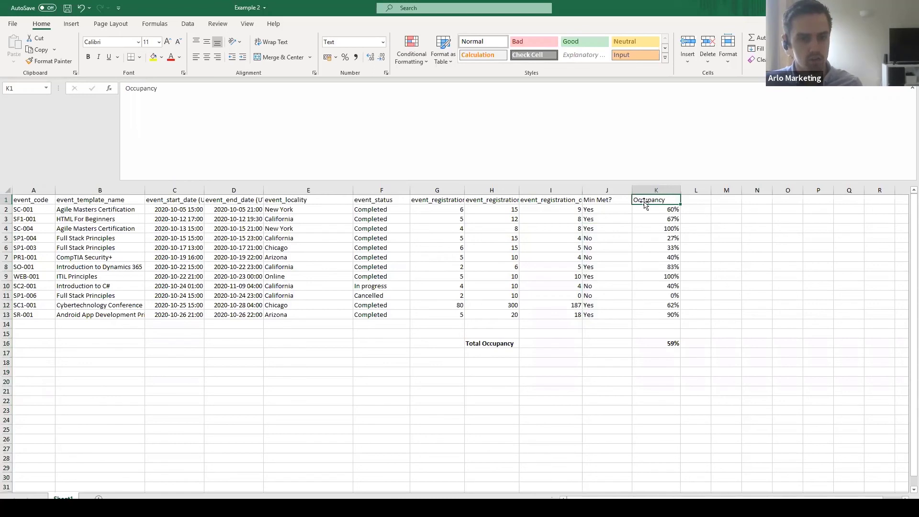
pyautogui.click(496, 211)
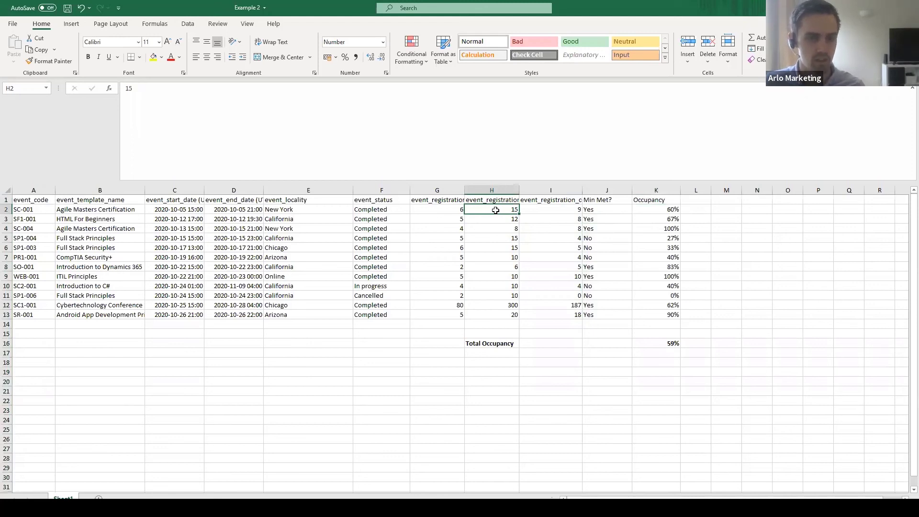
pyautogui.click(655, 211)
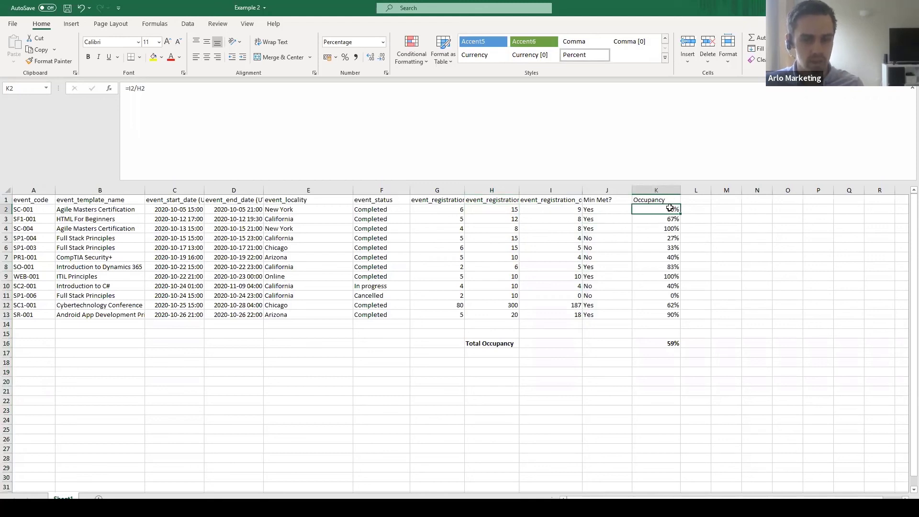
pyautogui.moveTo(664, 313); pyautogui.dragTo(648, 213)
pyautogui.click(648, 214)
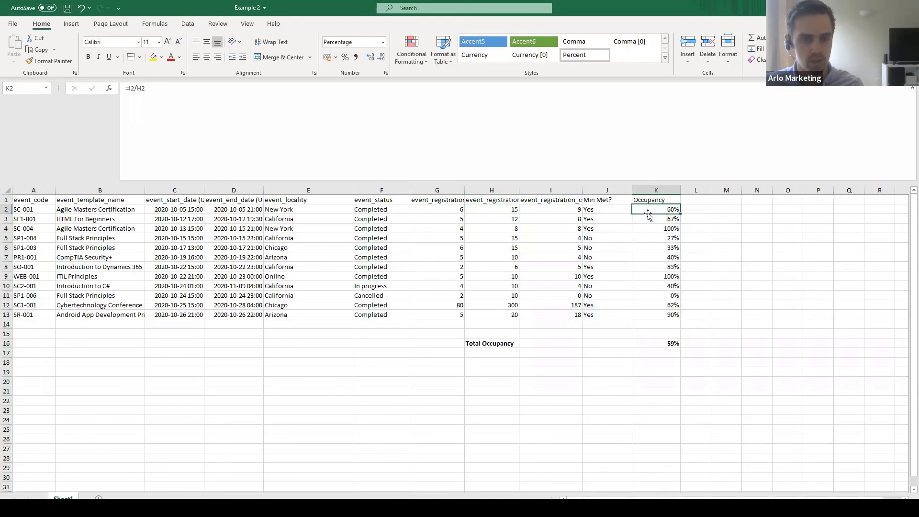
pyautogui.click(560, 210)
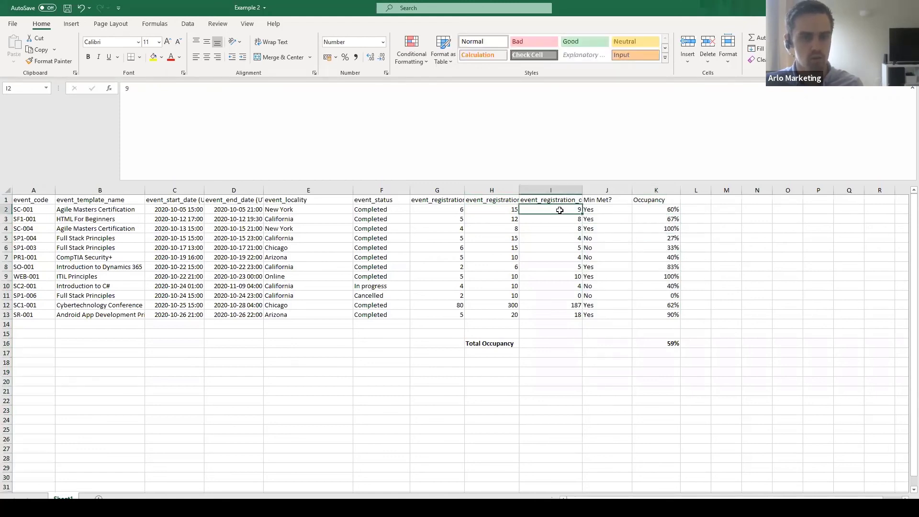
pyautogui.click(492, 212)
pyautogui.click(671, 210)
pyautogui.moveTo(671, 211); pyautogui.dragTo(661, 314)
pyautogui.click(749, 299)
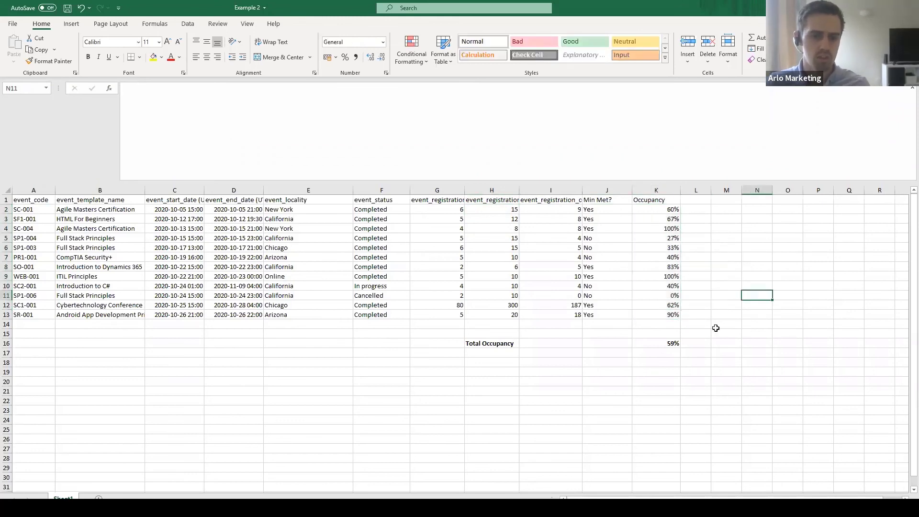
# Step: Examine the Total Occupancy average formula, the occupancy range behind it and the individual rates of SC-004 and WEB-001
pyautogui.click(481, 345)
pyautogui.click(657, 344)
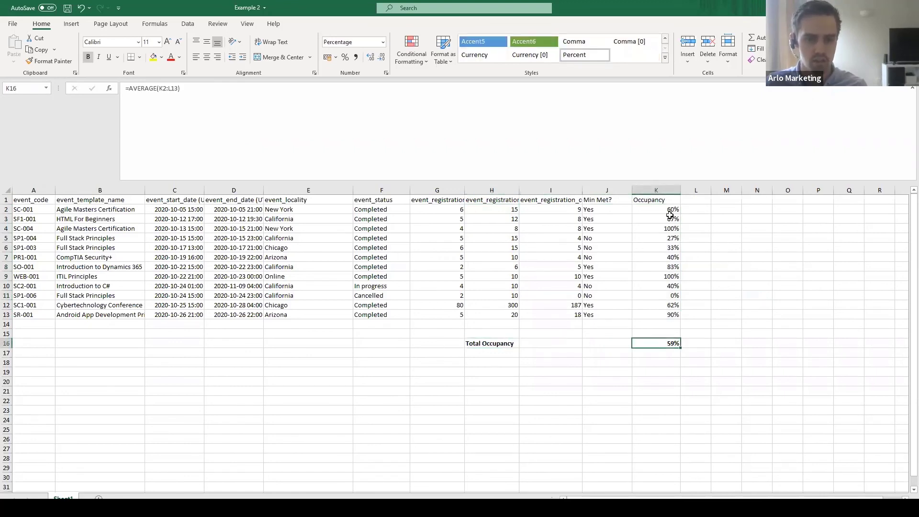
pyautogui.moveTo(667, 206); pyautogui.dragTo(668, 314)
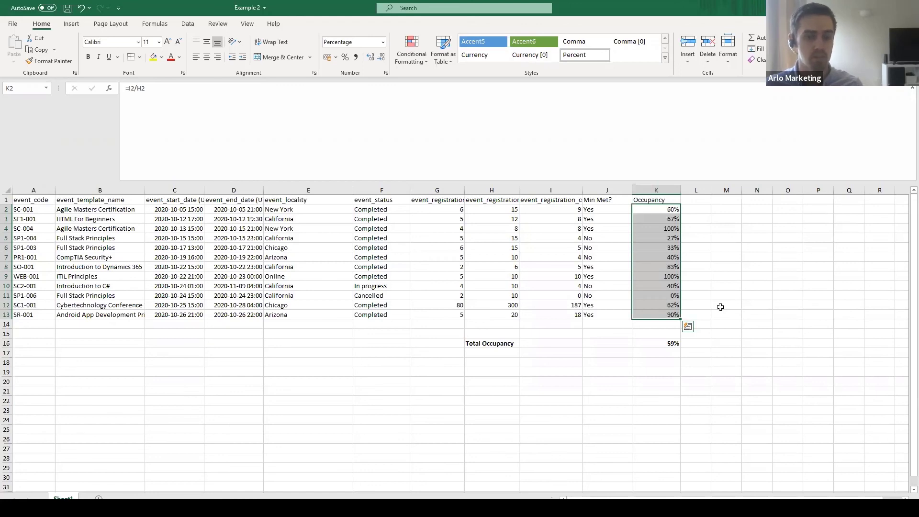
pyautogui.click(776, 325)
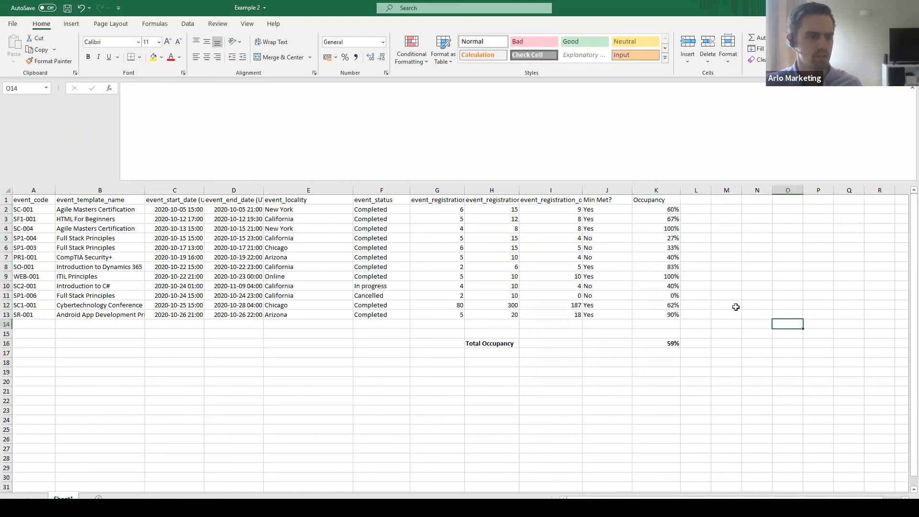
pyautogui.click(672, 278)
pyautogui.click(669, 230)
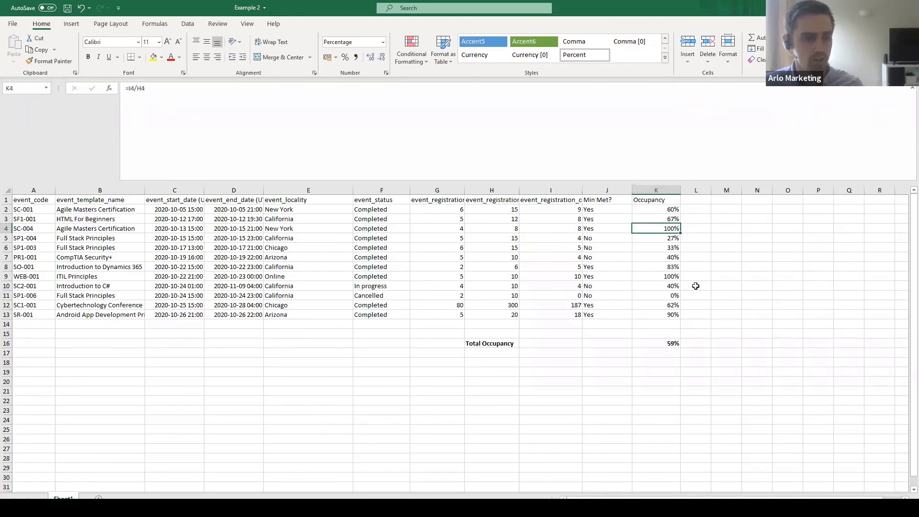
# Step: Highlight the exported course data, and switch to the PowerPoint slide show and advance to the Top Paying Customers slide
pyautogui.moveTo(36, 199); pyautogui.dragTo(551, 311)
pyautogui.click(540, 302)
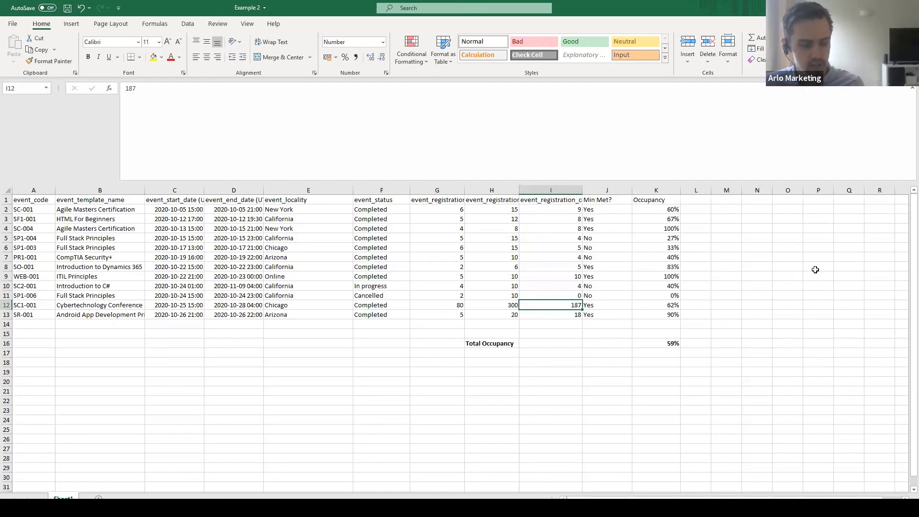
pyautogui.press('super+Tab')
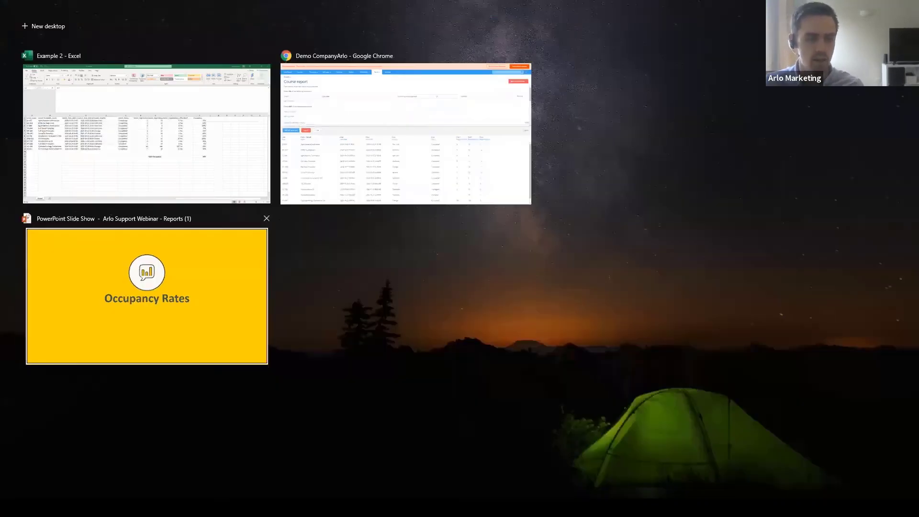
pyautogui.click(240, 297)
pyautogui.press('Right')
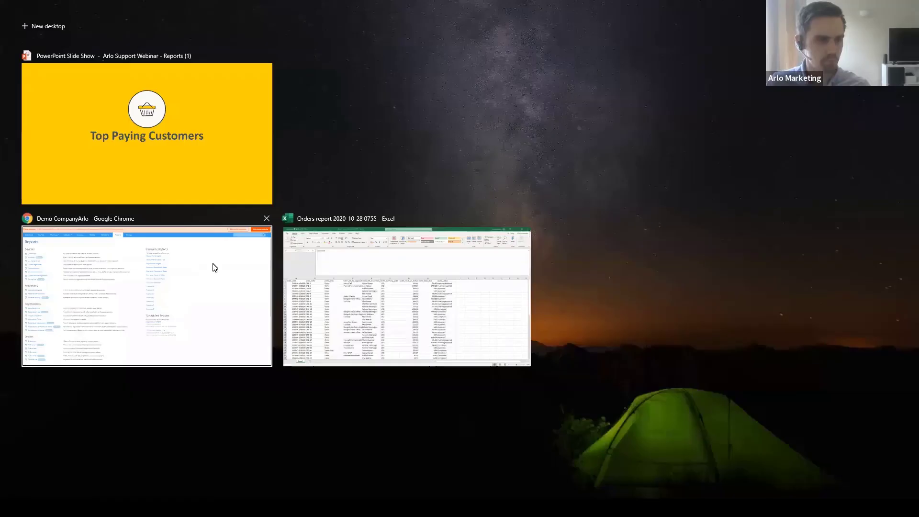
# Step: Switch to Arlo in Chrome and open the advanced Orders List report
pyautogui.click(211, 265)
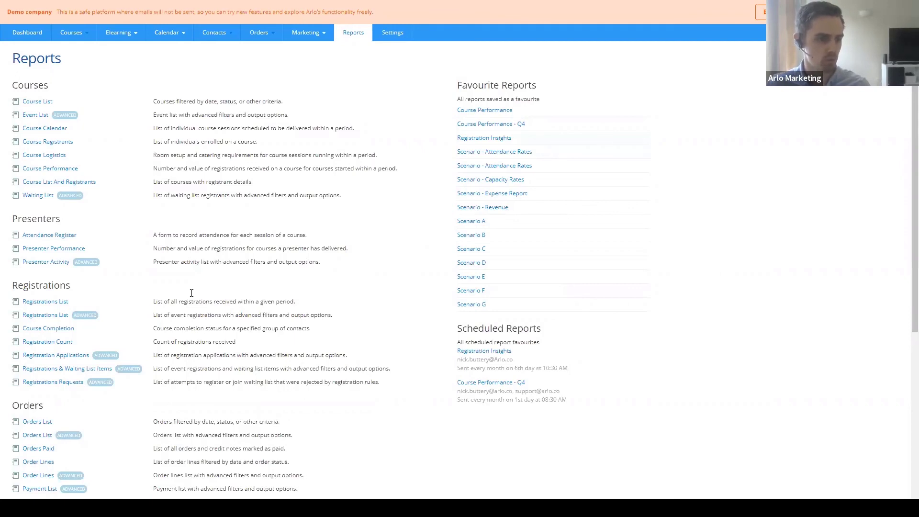
pyautogui.scroll(-2, 191, 293)
pyautogui.click(33, 343)
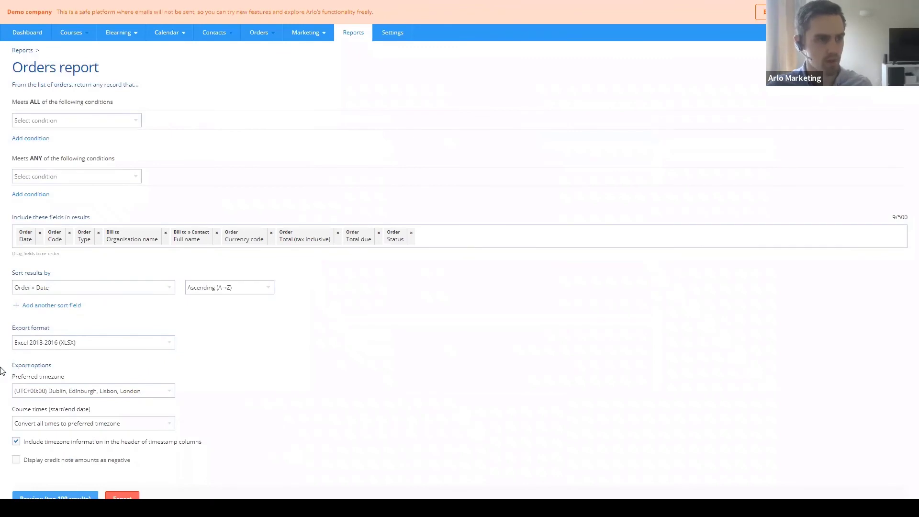
# Step: Add an ALL condition that the order's created date is within the previous 1 year
pyautogui.click(75, 125)
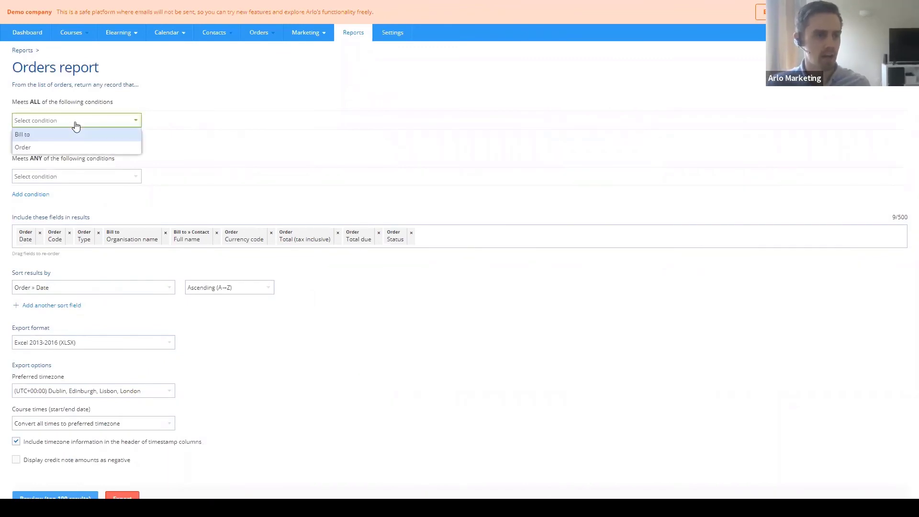
pyautogui.click(65, 142)
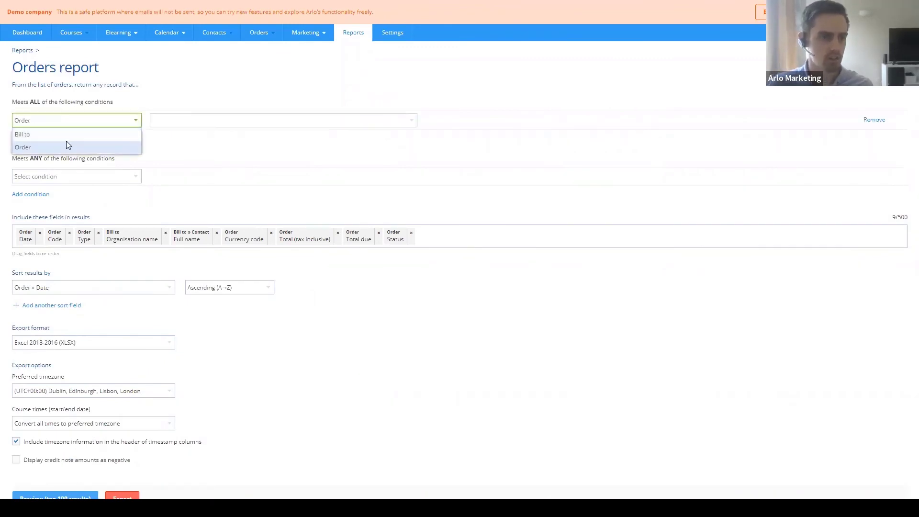
pyautogui.click(171, 126)
pyautogui.write('cre')
pyautogui.click(165, 146)
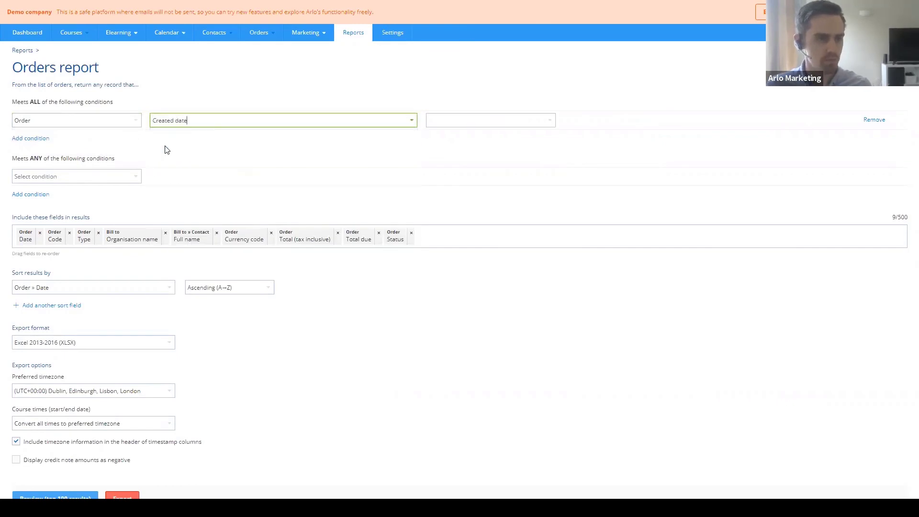
pyautogui.click(477, 120)
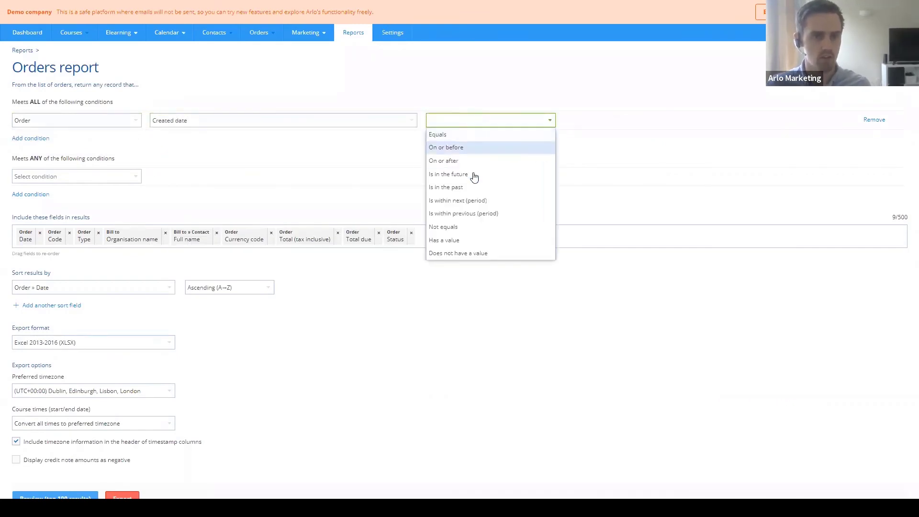
pyautogui.click(456, 216)
pyautogui.click(687, 117)
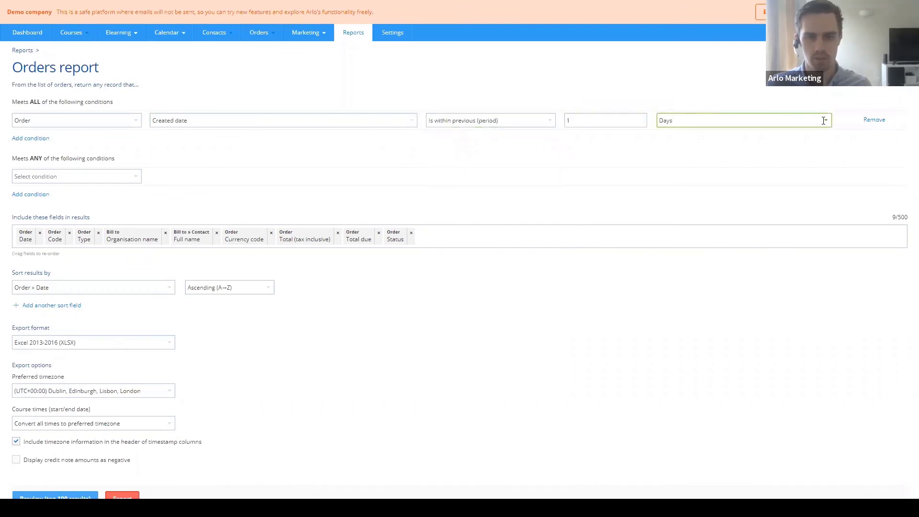
pyautogui.click(826, 120)
pyautogui.click(670, 173)
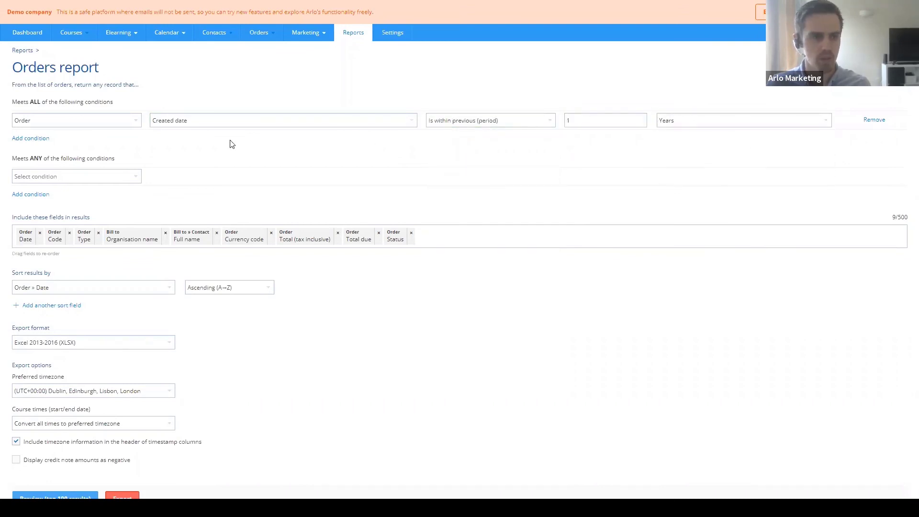
# Step: Add a second ALL condition requiring that the order status does not equal Cancelled
pyautogui.click(29, 138)
pyautogui.click(39, 139)
pyautogui.click(37, 166)
pyautogui.click(217, 138)
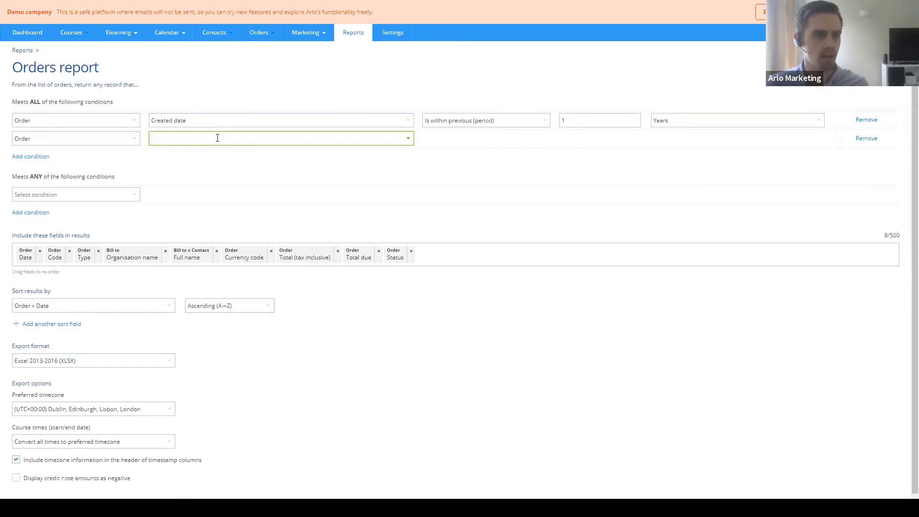
pyautogui.write('sta')
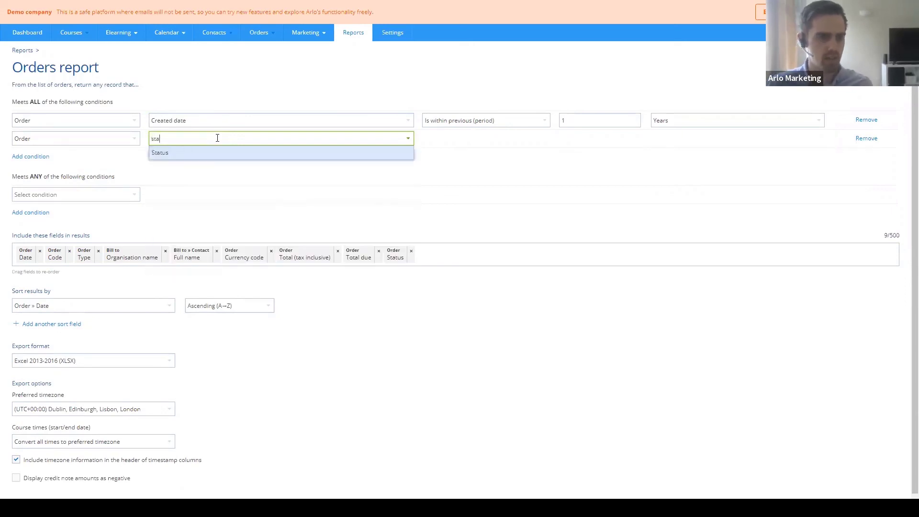
pyautogui.click(205, 153)
pyautogui.click(499, 142)
pyautogui.click(467, 166)
pyautogui.click(642, 146)
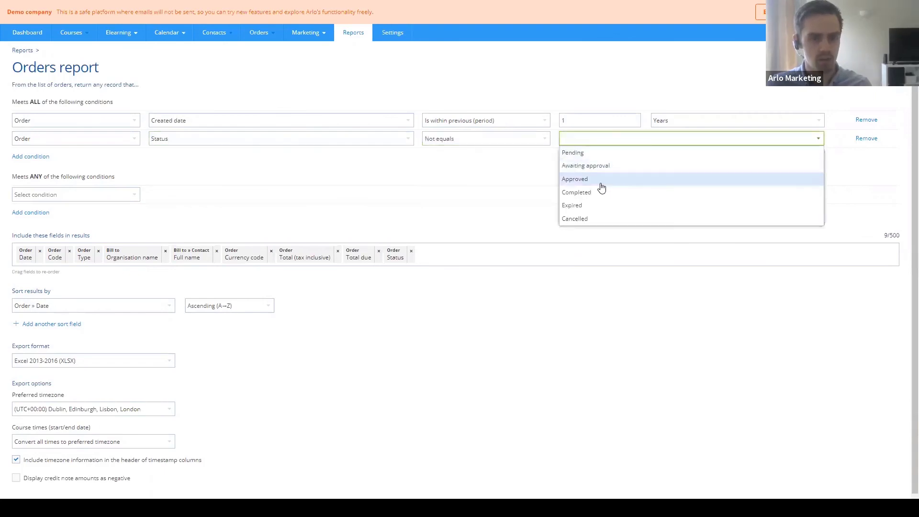
pyautogui.click(585, 219)
pyautogui.click(153, 171)
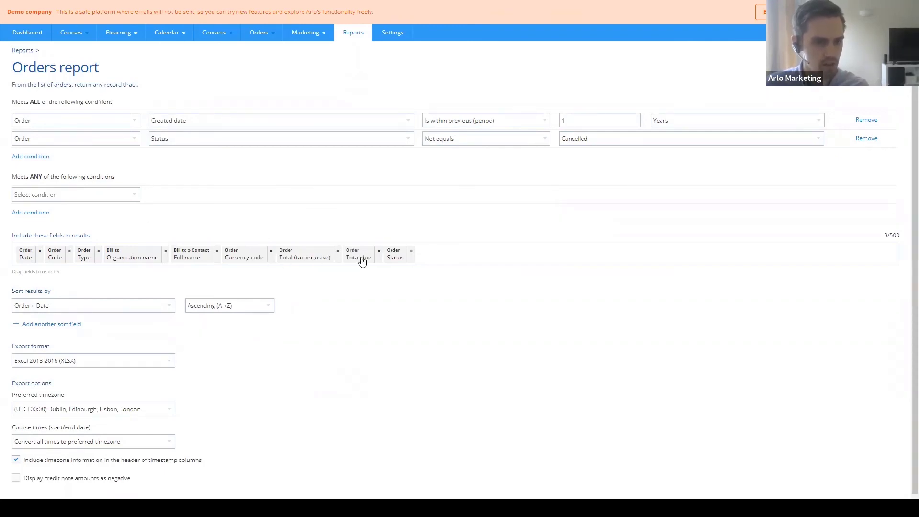
# Step: Remove the order Status and Total due fields from the report results
pyautogui.click(411, 251)
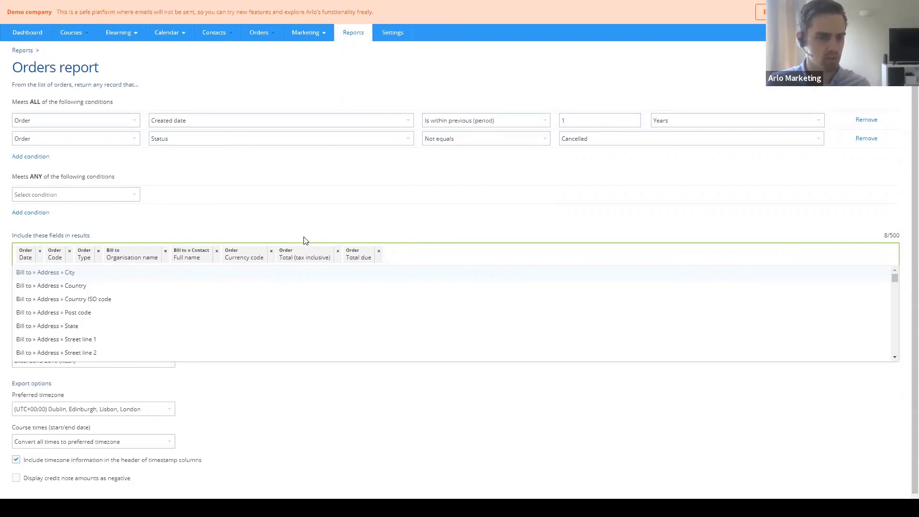
pyautogui.click(378, 251)
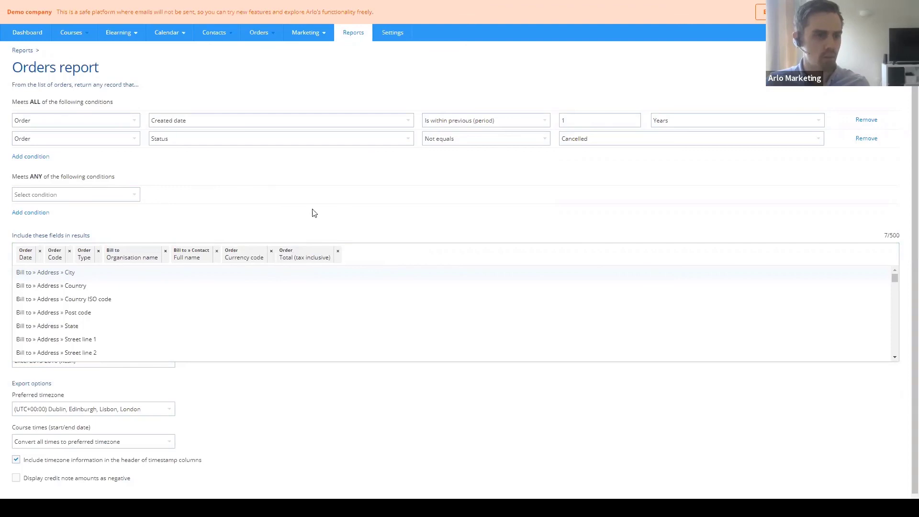
pyautogui.click(200, 231)
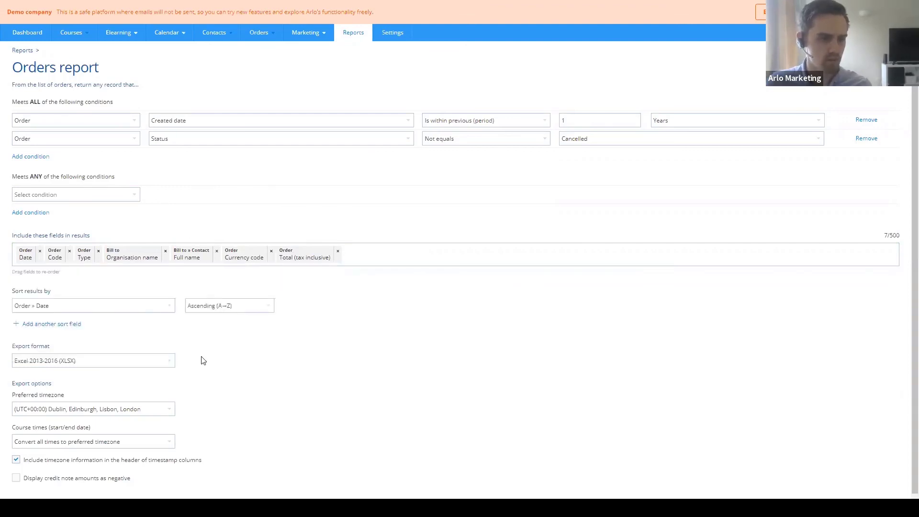
# Step: Preview the orders report results and export them in the Excel format
pyautogui.scroll(-1, 204, 360)
pyautogui.click(55, 497)
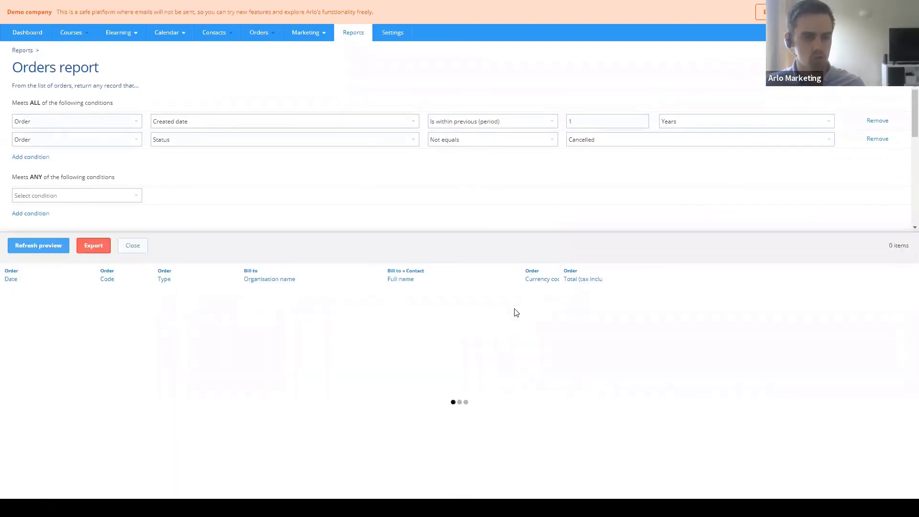
pyautogui.click(93, 246)
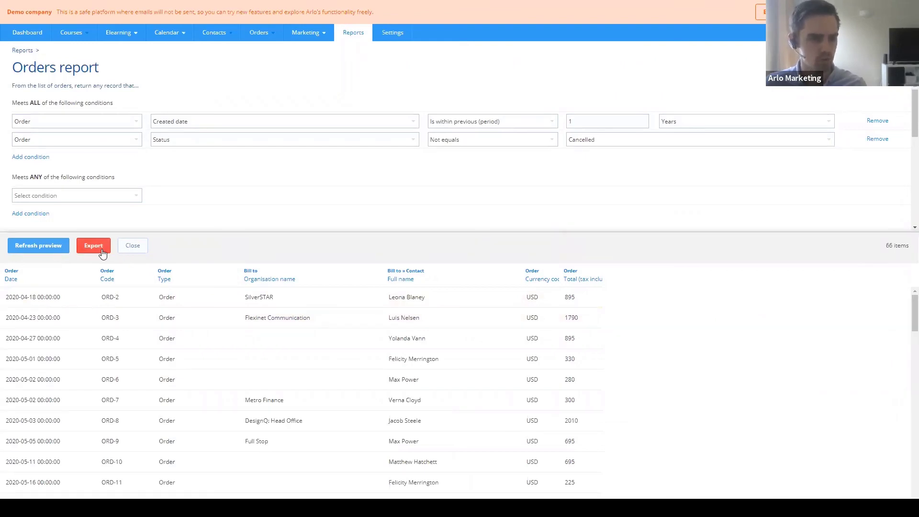
# Step: Switch to the exported Orders report workbook in Excel
pyautogui.press('super+Tab')
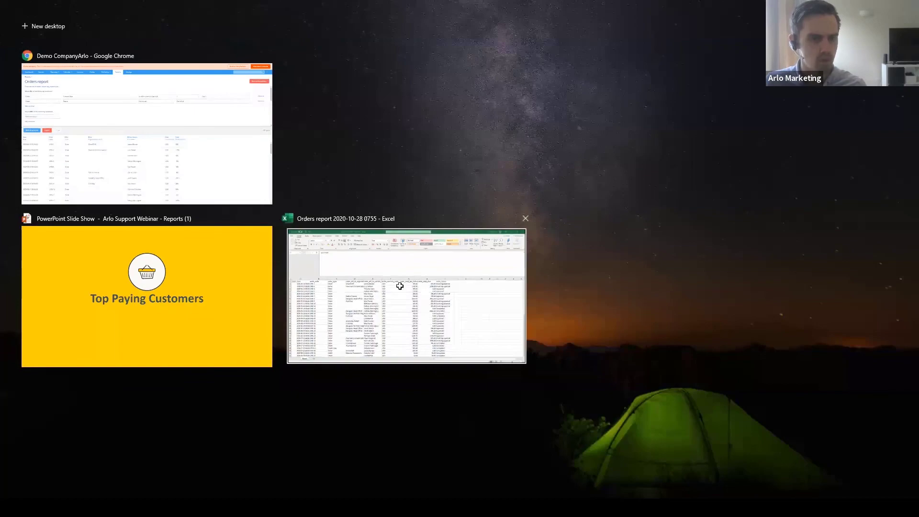
pyautogui.click(400, 285)
pyautogui.click(704, 247)
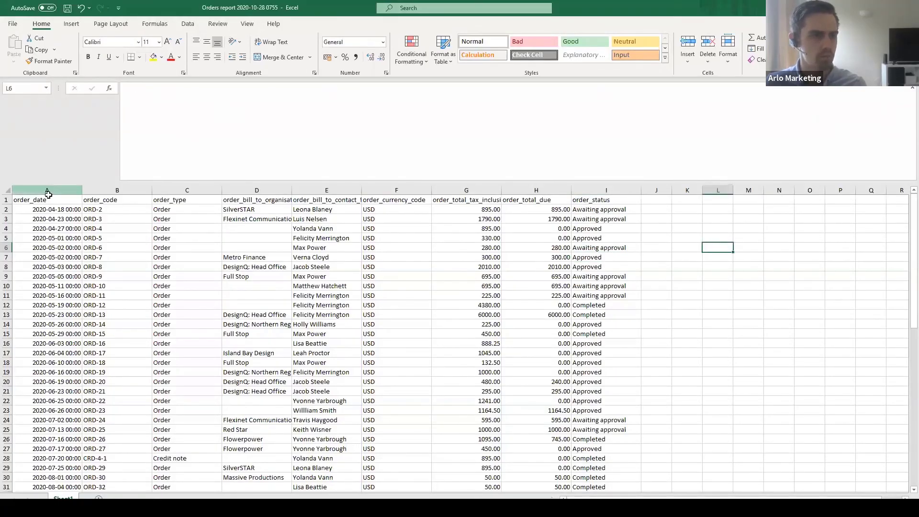
# Step: Insert a PivotTable from columns A to I on a new worksheet, with order_bill_to_organisation_name as rows and the sum of order_total_tax_inclusive as values
pyautogui.moveTo(46, 190); pyautogui.dragTo(613, 190)
pyautogui.click(187, 25)
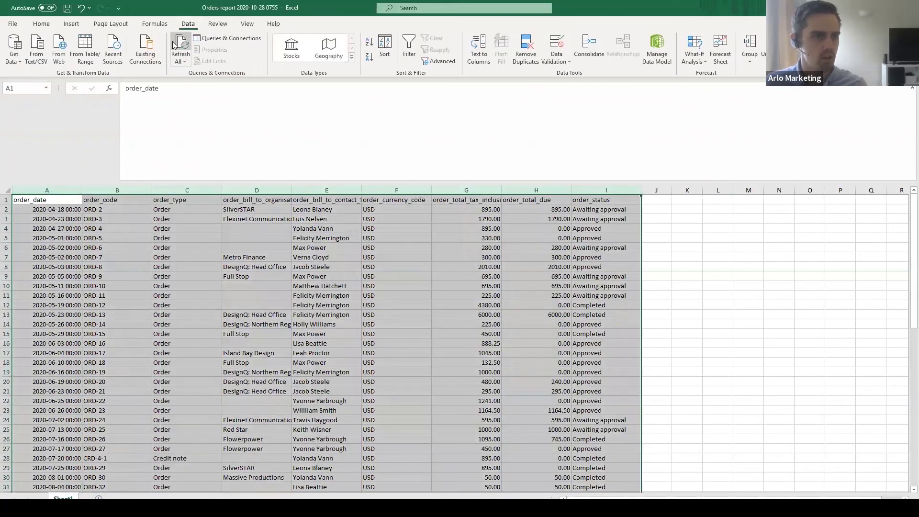
pyautogui.click(42, 24)
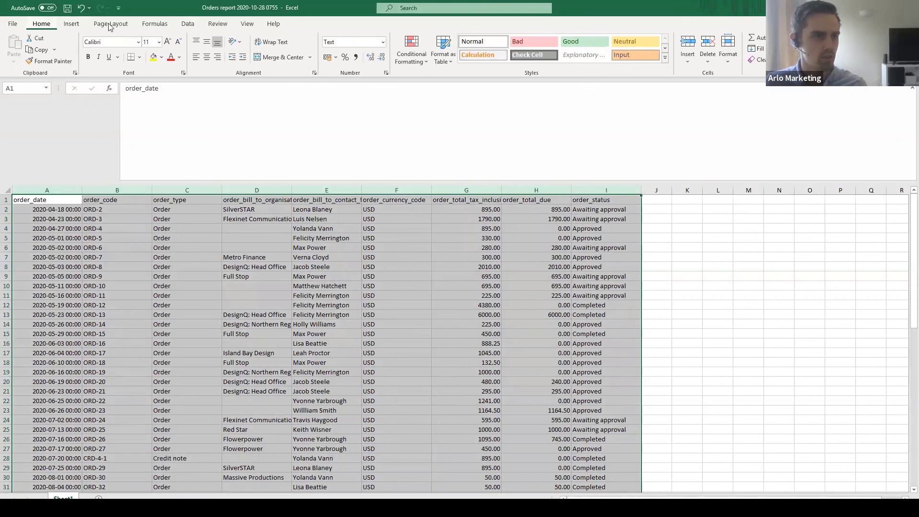
pyautogui.click(68, 25)
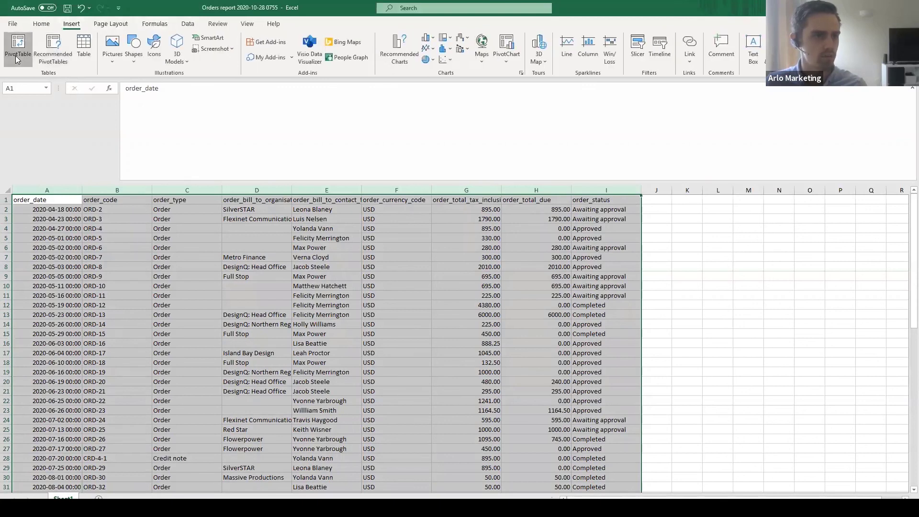
pyautogui.click(16, 56)
pyautogui.click(639, 346)
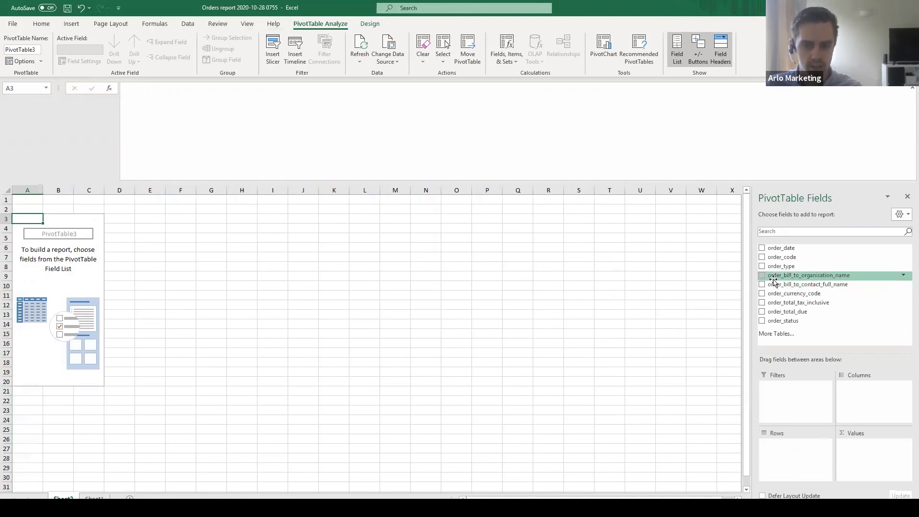
pyautogui.moveTo(774, 281); pyautogui.dragTo(788, 452)
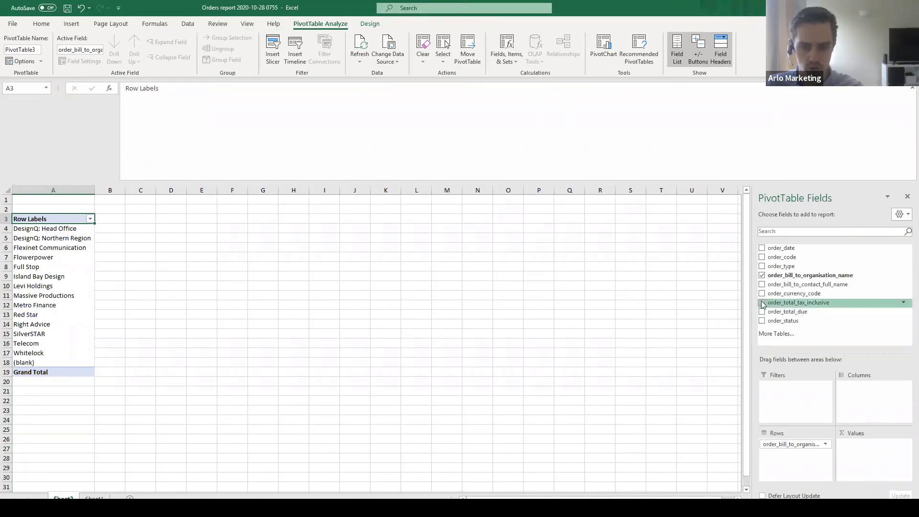
pyautogui.moveTo(764, 304); pyautogui.dragTo(867, 456)
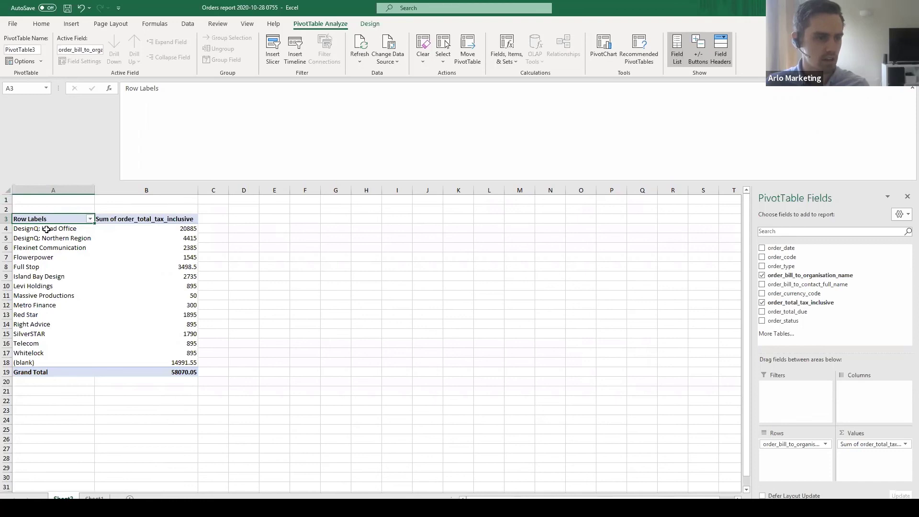
# Step: Examine the summed tax-inclusive order totals per organisation in the PivotTable, from DesignQ: Head Office through Flowerpower
pyautogui.moveTo(47, 229); pyautogui.dragTo(154, 229)
pyautogui.click(67, 241)
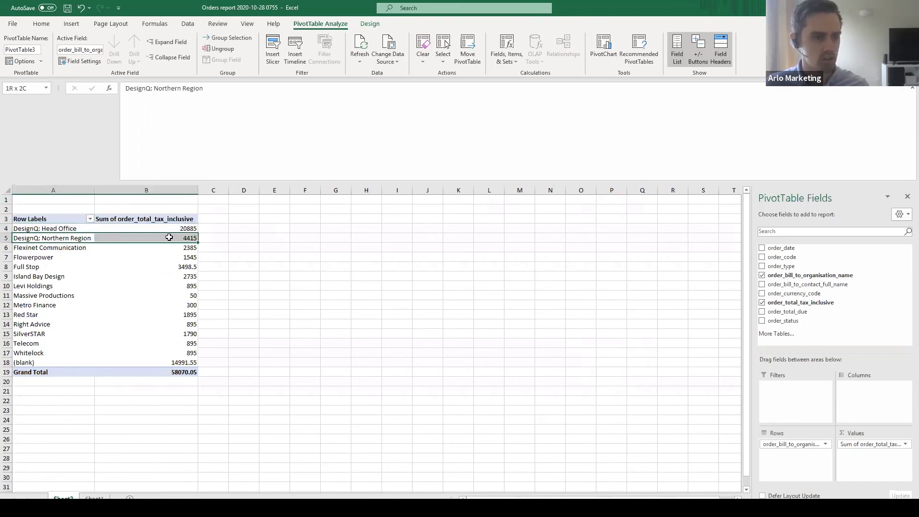
pyautogui.click(63, 249)
pyautogui.click(50, 258)
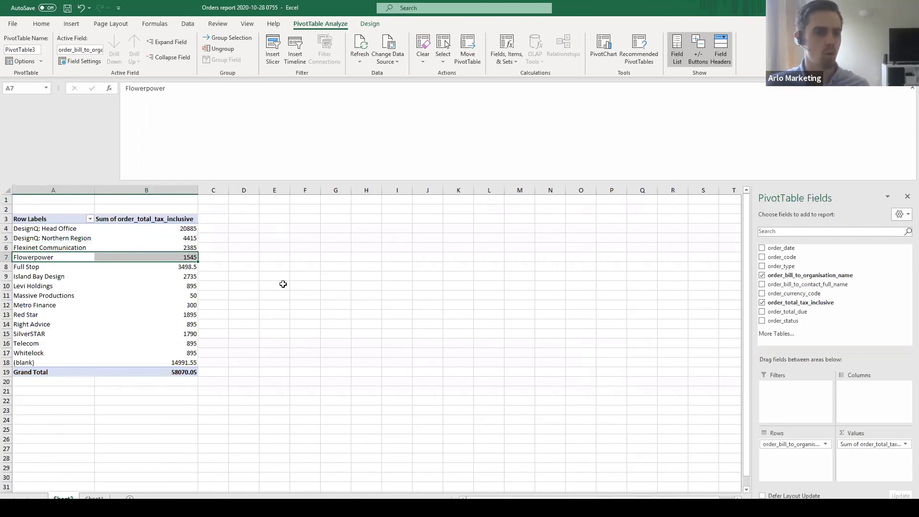
pyautogui.click(248, 289)
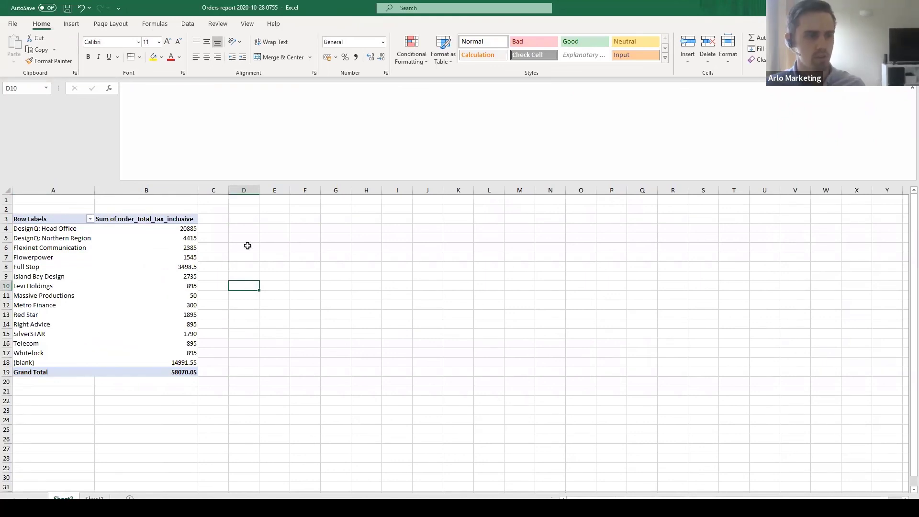
pyautogui.click(57, 234)
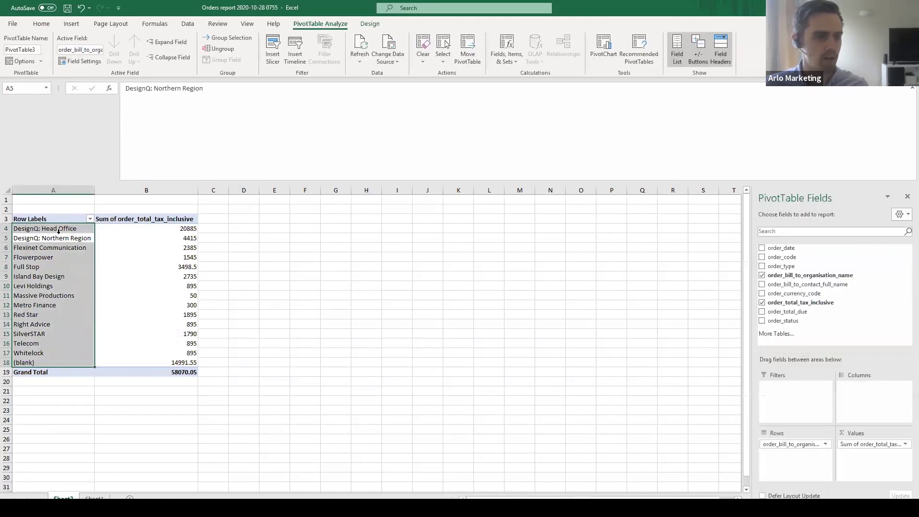
pyautogui.click(179, 231)
pyautogui.moveTo(66, 230); pyautogui.dragTo(165, 231)
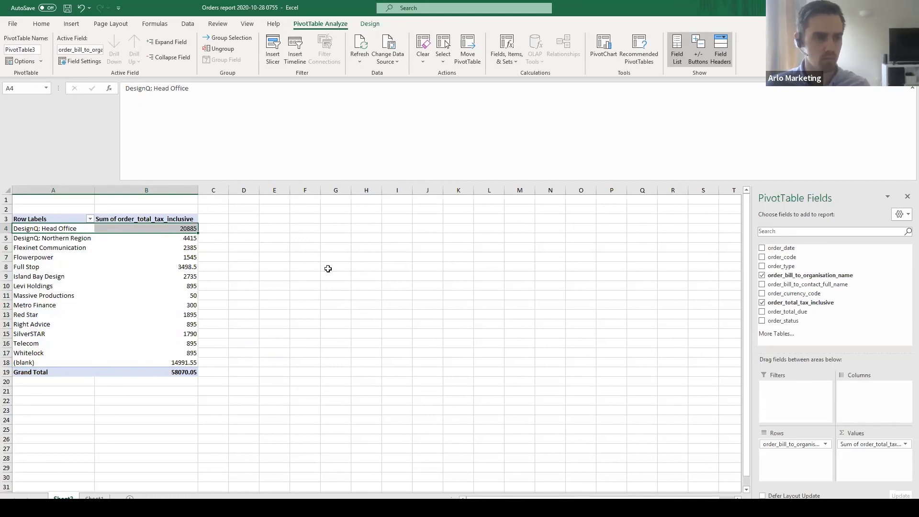
# Step: Switch back to the PowerPoint slide show and advance to the first point on the What next? slide
pyautogui.press('super+Tab')
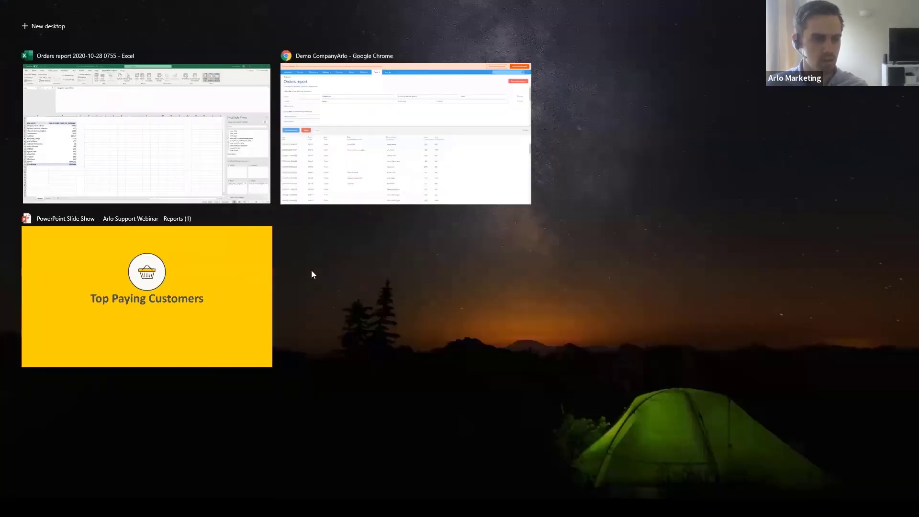
pyautogui.click(247, 268)
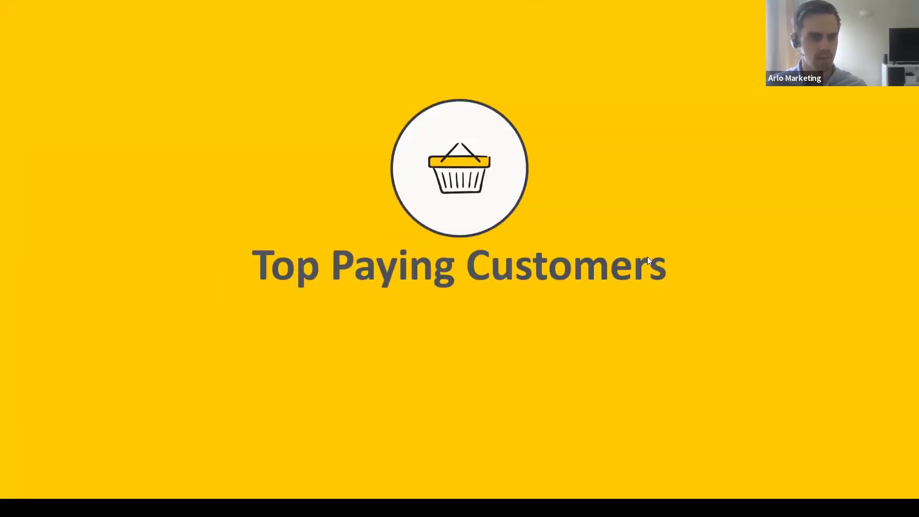
pyautogui.press('Right')
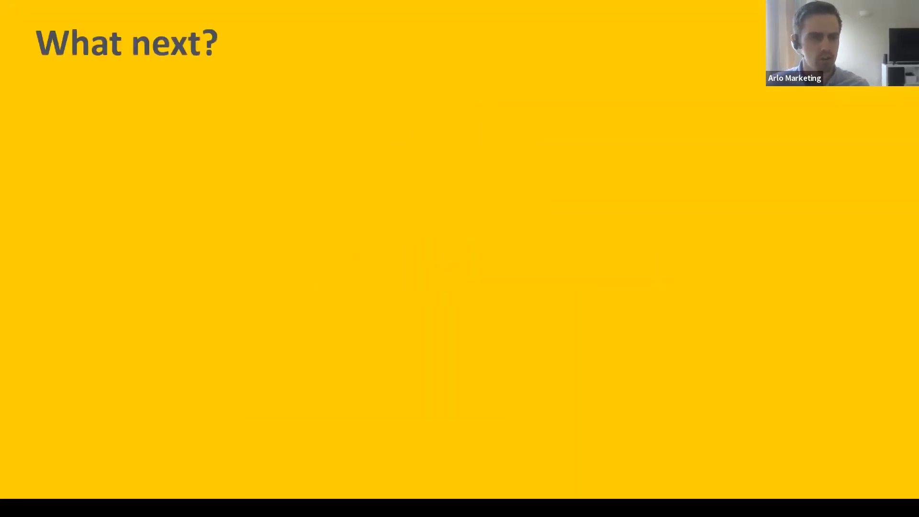
pyautogui.press('Right')
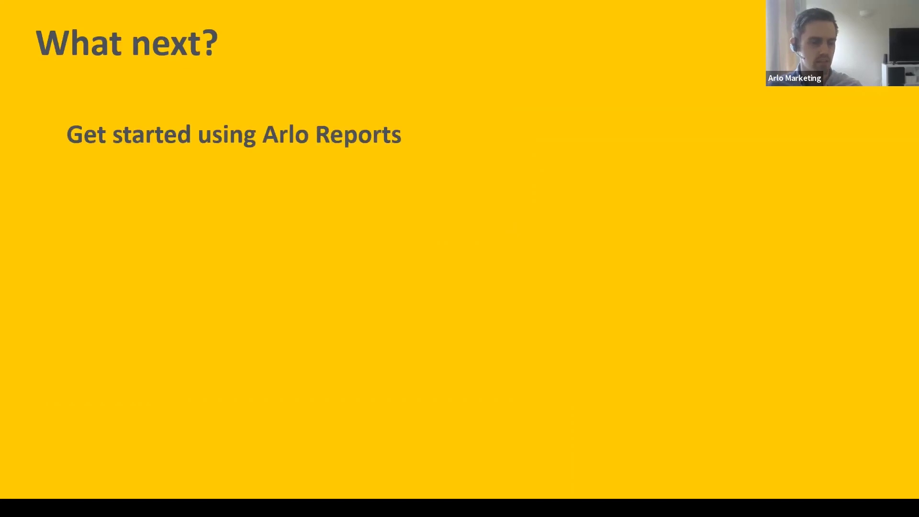